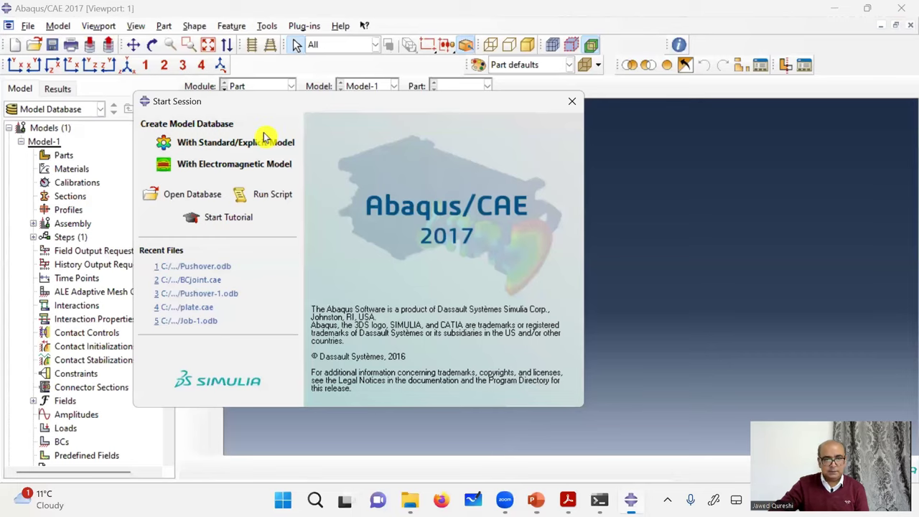
# - Create a Standard/Explicit model database and a 3D deformable solid extrusion part named column with approximate size 600
pyautogui.click(262, 144)
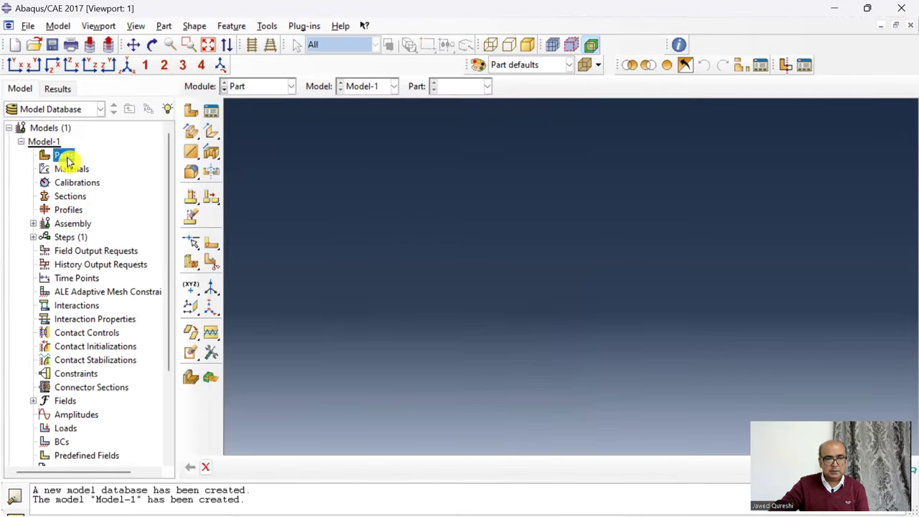
pyautogui.doubleClick(64, 156)
pyautogui.write('column')
pyautogui.moveTo(459, 378); pyautogui.dragTo(419, 378)
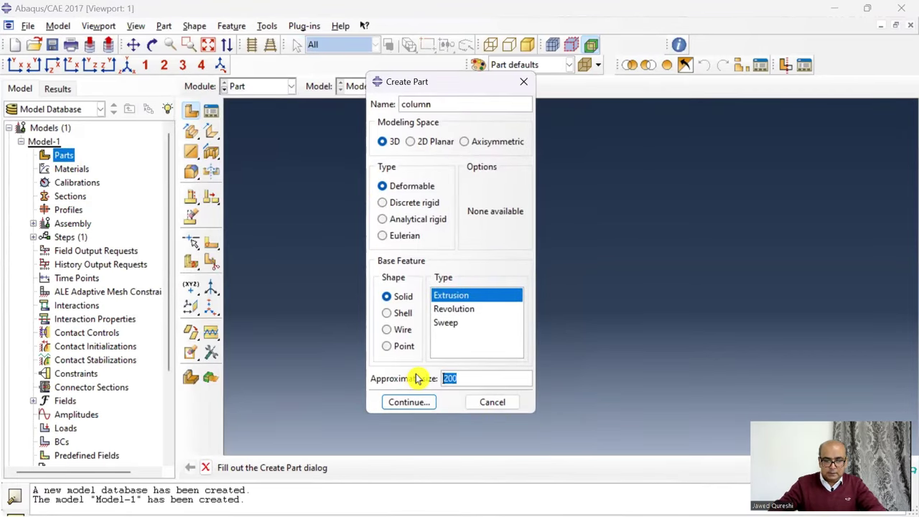
pyautogui.write('6')
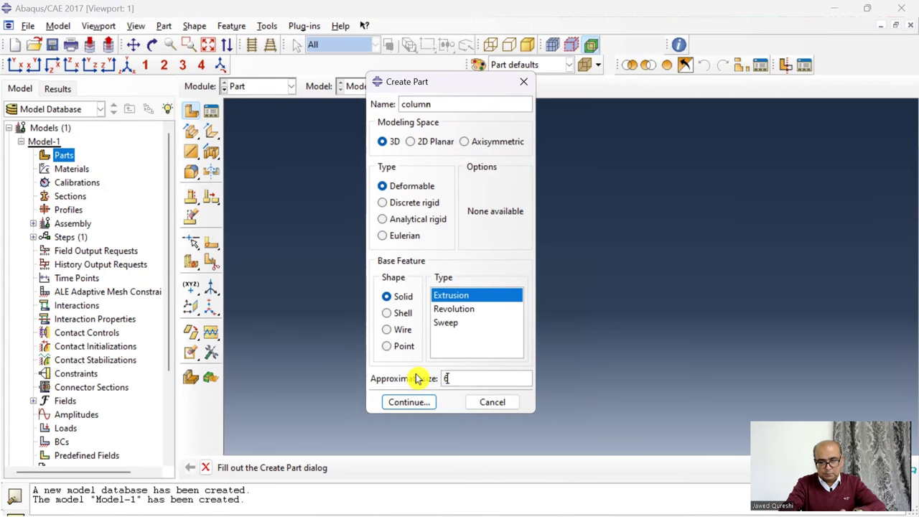
pyautogui.write('00')
pyautogui.click(414, 402)
# - Sketch a closed I-section outline with connected lines, about 160 high between the flanges
pyautogui.click(211, 112)
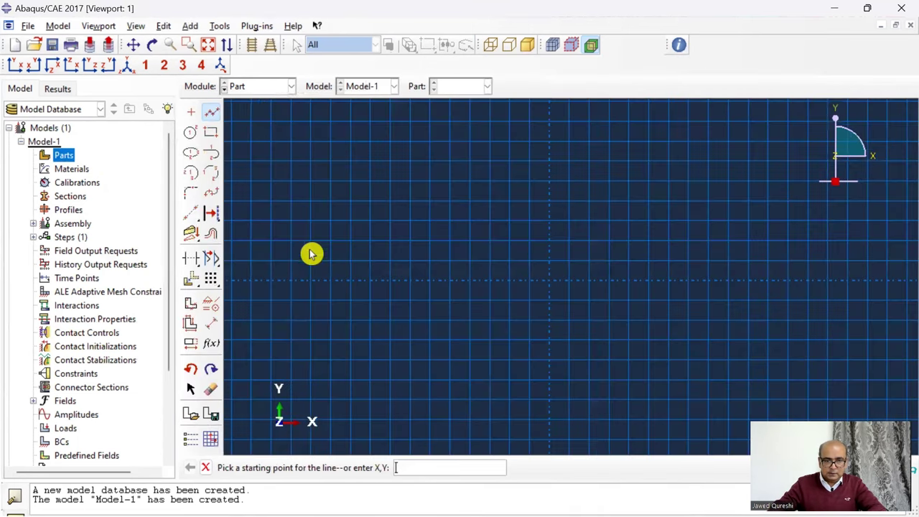
pyautogui.click(430, 359)
pyautogui.click(430, 201)
pyautogui.click(311, 201)
pyautogui.click(311, 176)
pyautogui.click(589, 176)
pyautogui.click(589, 201)
pyautogui.click(450, 201)
pyautogui.click(450, 359)
pyautogui.click(573, 359)
pyautogui.click(573, 379)
pyautogui.click(321, 379)
pyautogui.click(321, 358)
pyautogui.click(429, 359)
pyautogui.rightClick(524, 294)
pyautogui.click(553, 290)
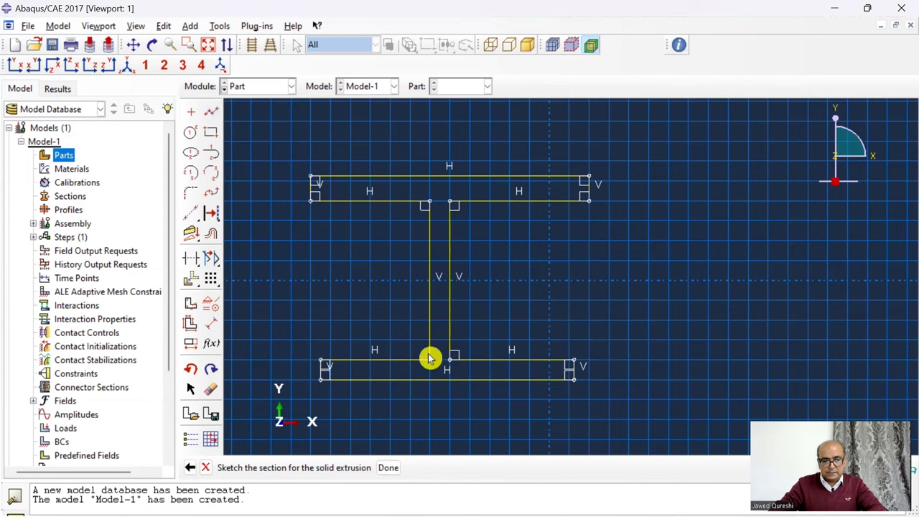
# - Add a perpendicular constraint between the web's left edge and the lower flange's left inner edge
pyautogui.click(217, 304)
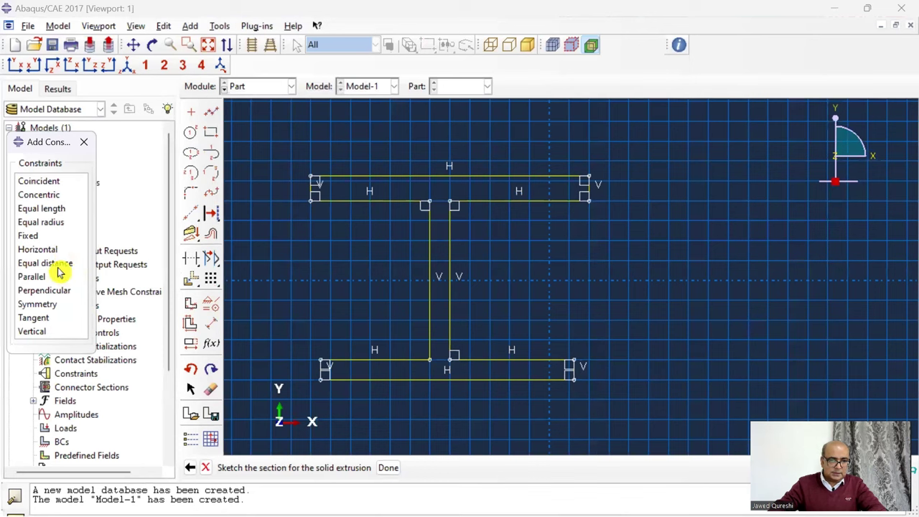
pyautogui.click(72, 290)
pyautogui.click(426, 357)
pyautogui.click(431, 356)
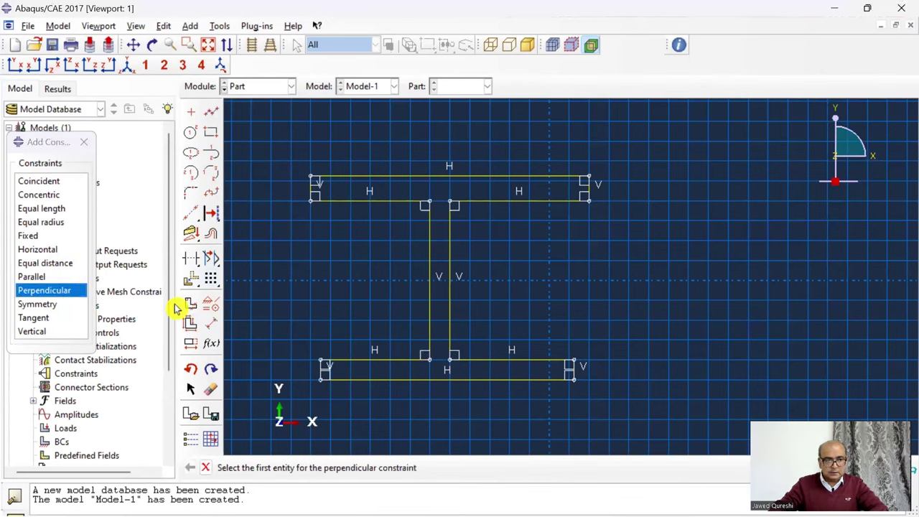
# - Constrain the four inner flange edges of the I-section to equal length
pyautogui.click(63, 208)
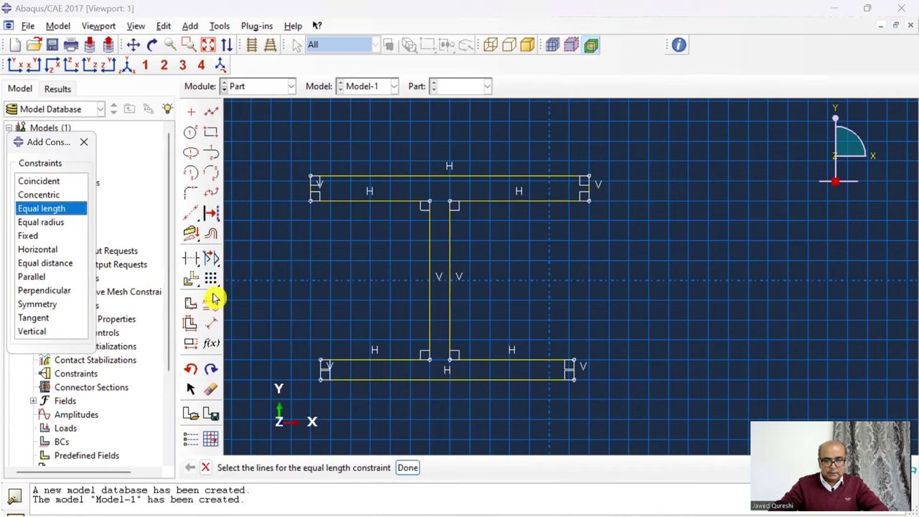
pyautogui.click(388, 360)
pyautogui.click(538, 360)
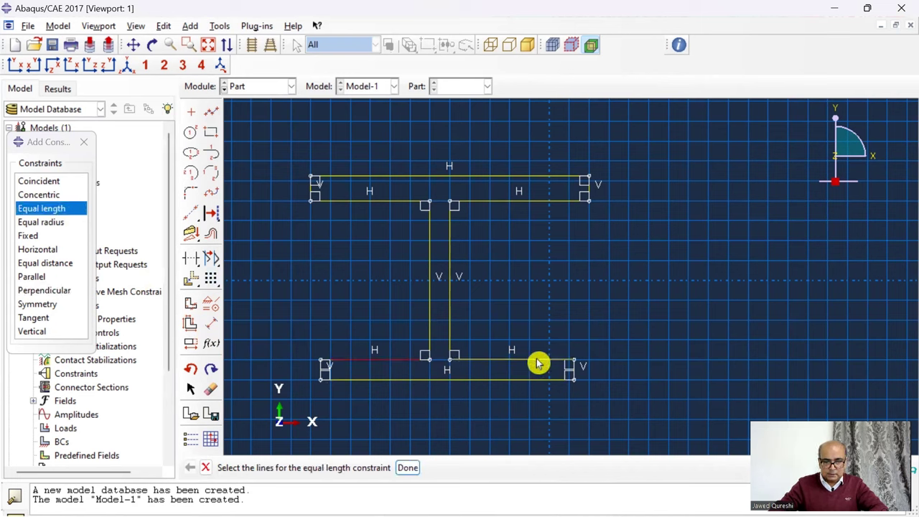
pyautogui.click(530, 202)
pyautogui.click(372, 204)
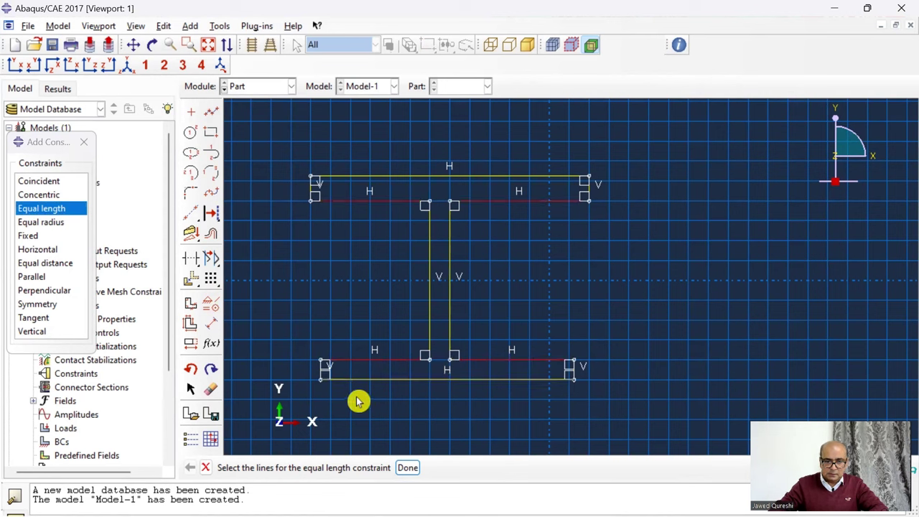
pyautogui.click(408, 468)
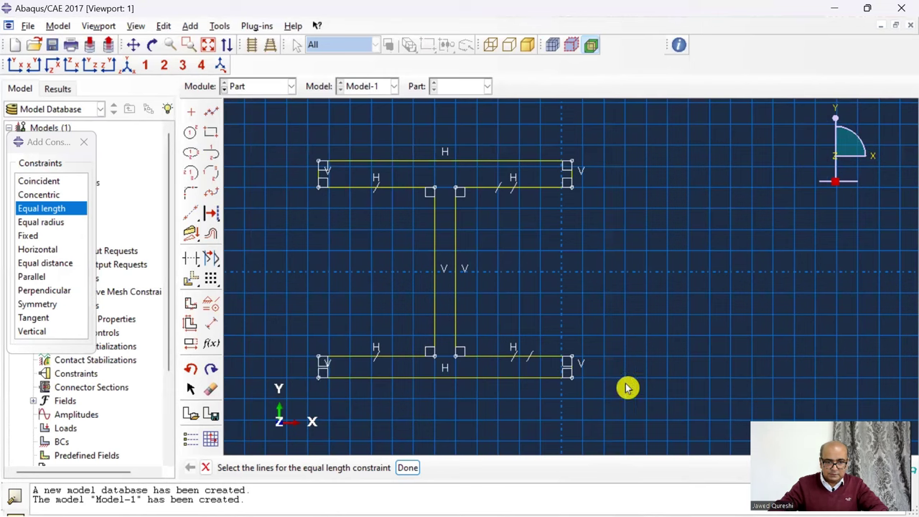
# - Constrain the four short vertical end edges of the flanges to equal length and finish adding constraints
pyautogui.click(531, 377)
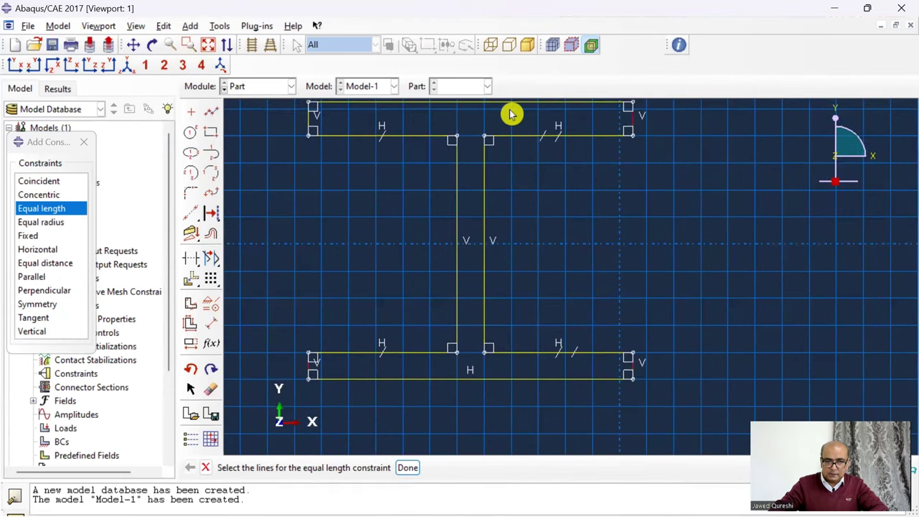
pyautogui.click(310, 123)
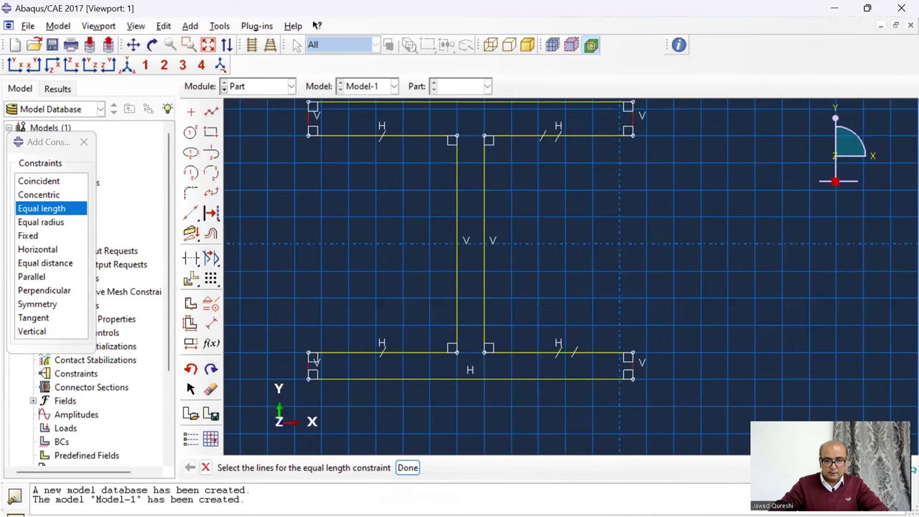
pyautogui.click(409, 467)
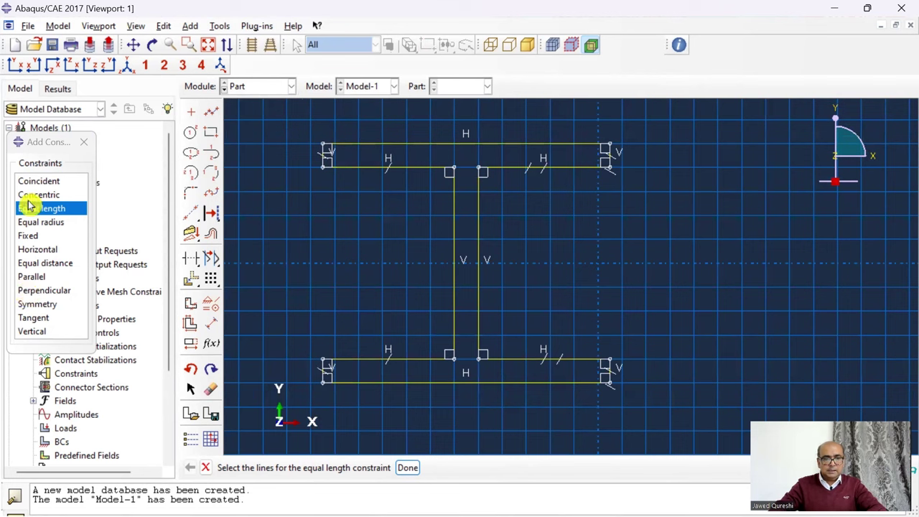
pyautogui.click(83, 142)
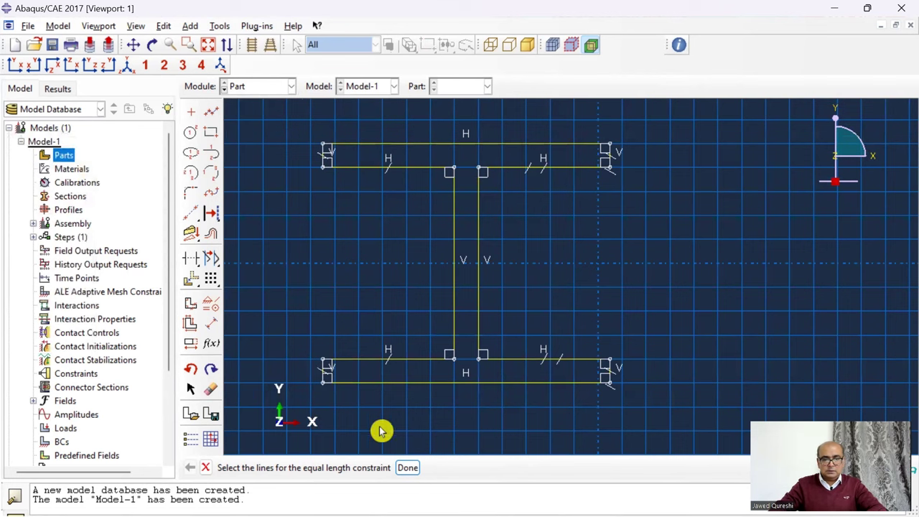
# - Dimension both inner edges of the lower flange, left and right of the web, to 59.7
pyautogui.click(211, 324)
pyautogui.click(398, 359)
pyautogui.click(405, 331)
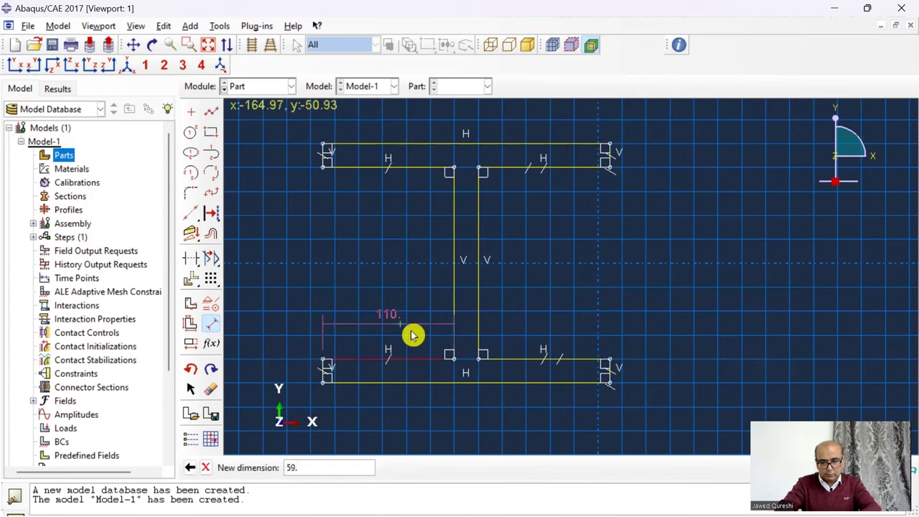
pyautogui.press('Return')
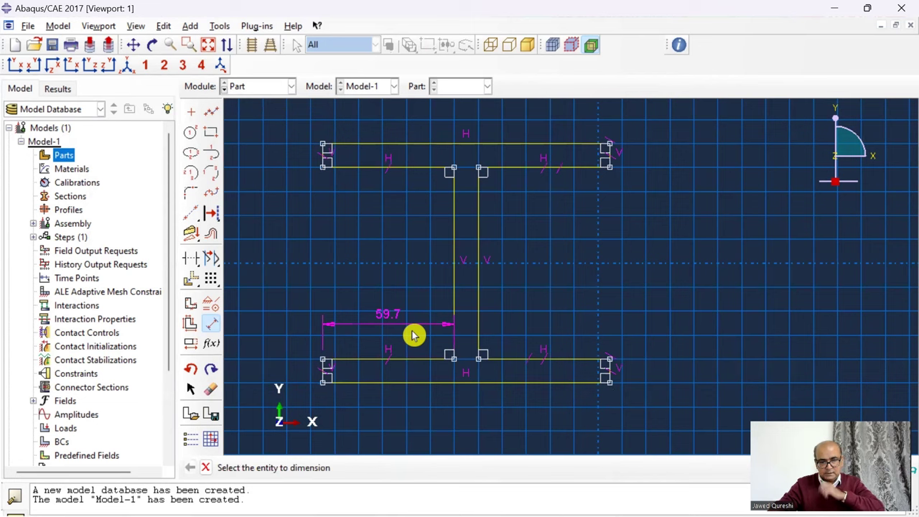
pyautogui.click(531, 361)
pyautogui.click(537, 318)
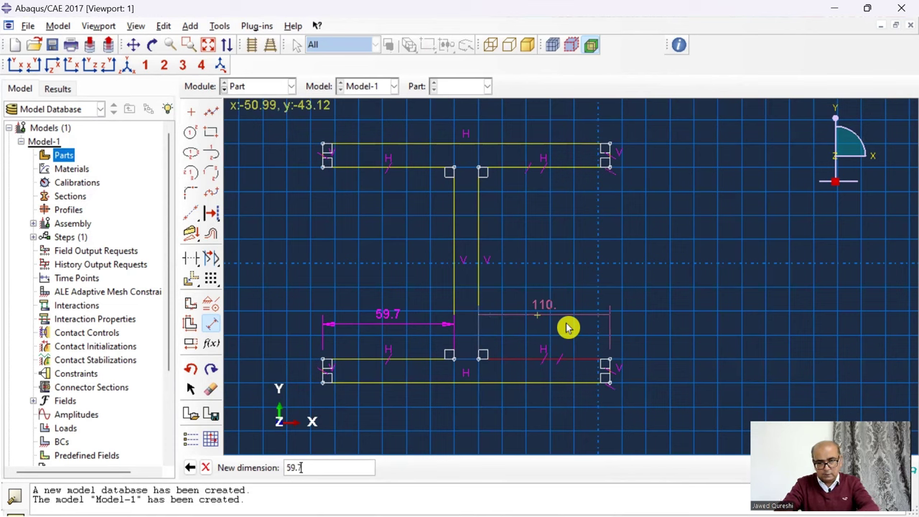
pyautogui.write('59.7')
pyautogui.press('Return')
# - Delete both 59.7 dimensions from the lower flange's inner edges
pyautogui.press('Delete')
pyautogui.click(343, 328)
pyautogui.click(431, 467)
pyautogui.click(602, 314)
pyautogui.click(431, 467)
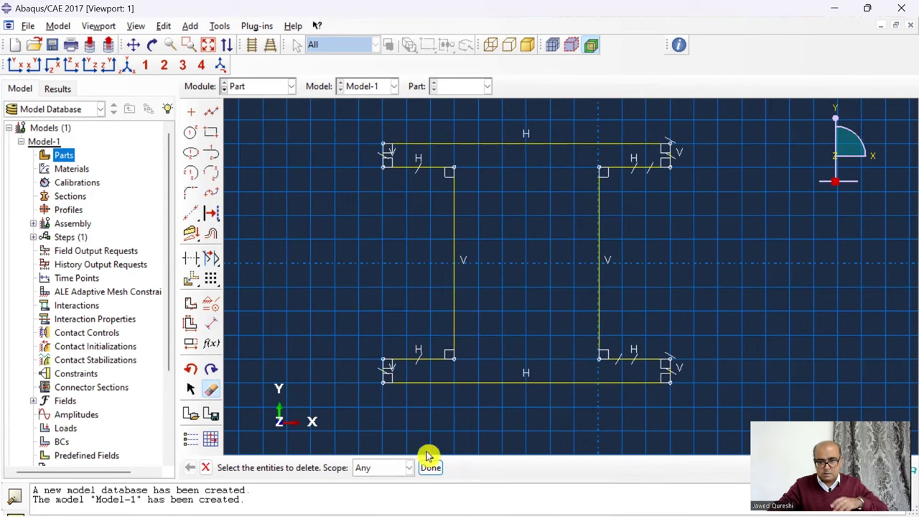
# - Dimension the lower flange's right inner edge to 59.7
pyautogui.click(210, 324)
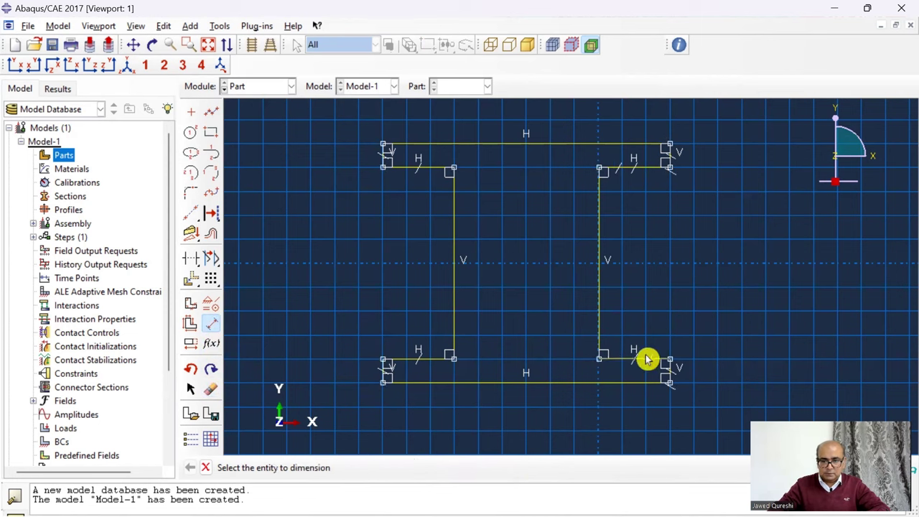
pyautogui.click(646, 359)
pyautogui.click(669, 321)
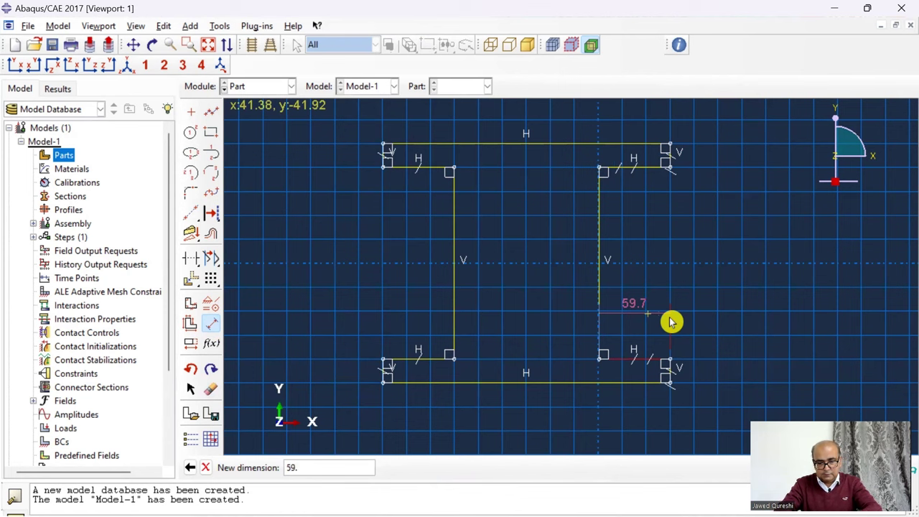
pyautogui.write('7')
pyautogui.press('Return')
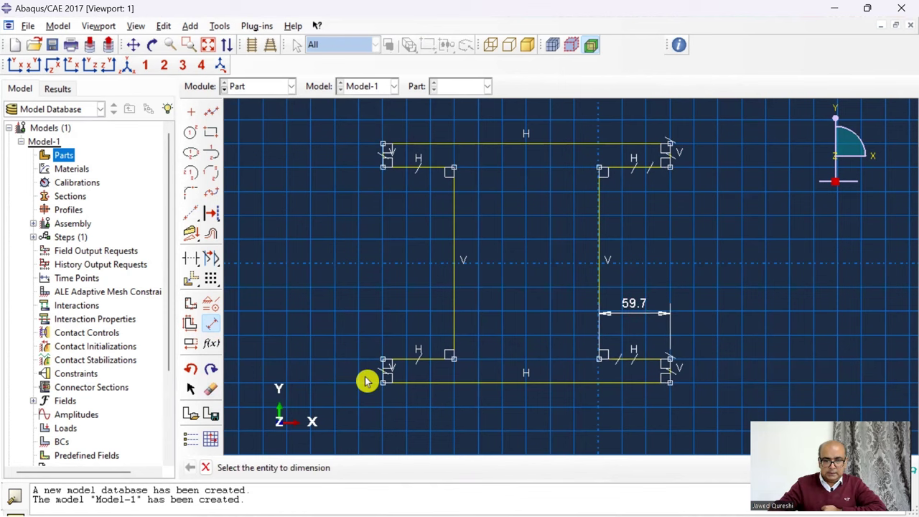
# - Dimension the lower flange's right end edge to set the flange thickness to 8.5
pyautogui.click(672, 374)
pyautogui.click(713, 372)
pyautogui.write('8')
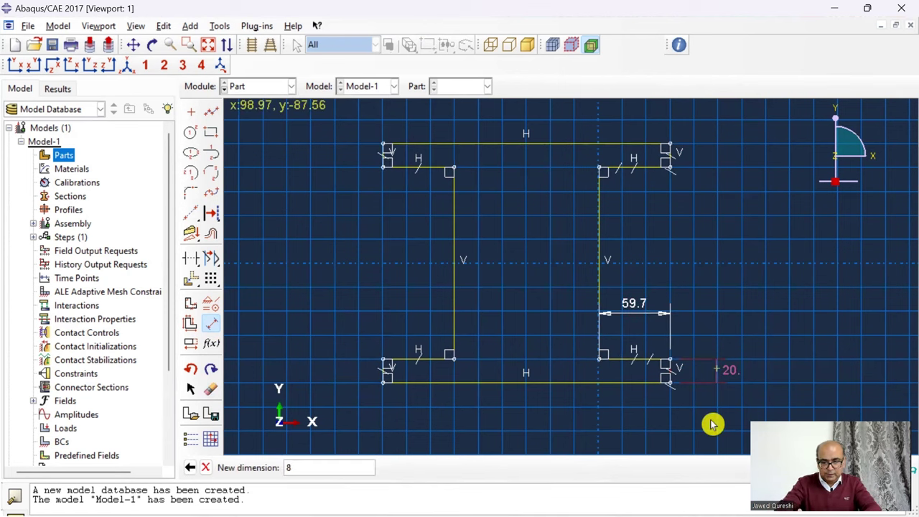
pyautogui.write('.5')
pyautogui.press('Return')
# - Dimension the horizontal distance between the web's two upper corner points to set the web thickness to 6
pyautogui.click(601, 175)
pyautogui.click(457, 175)
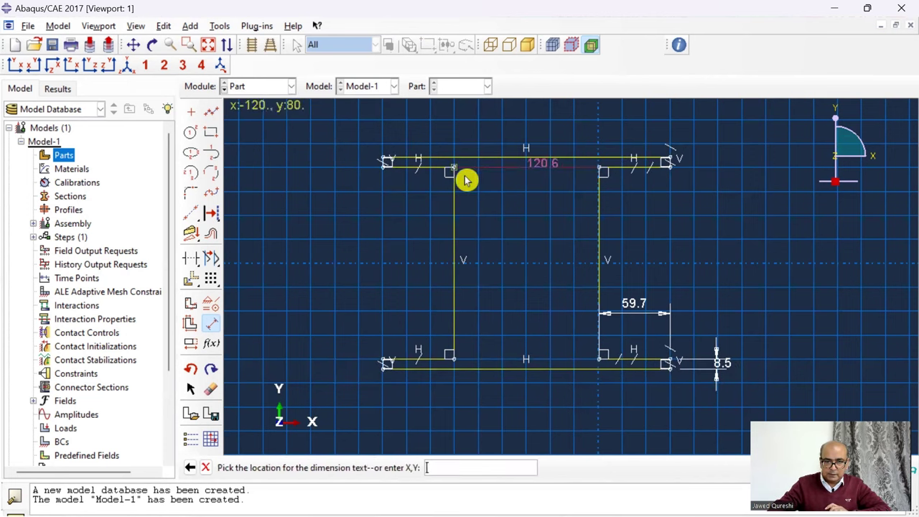
pyautogui.click(521, 214)
pyautogui.write('6')
pyautogui.press('Return')
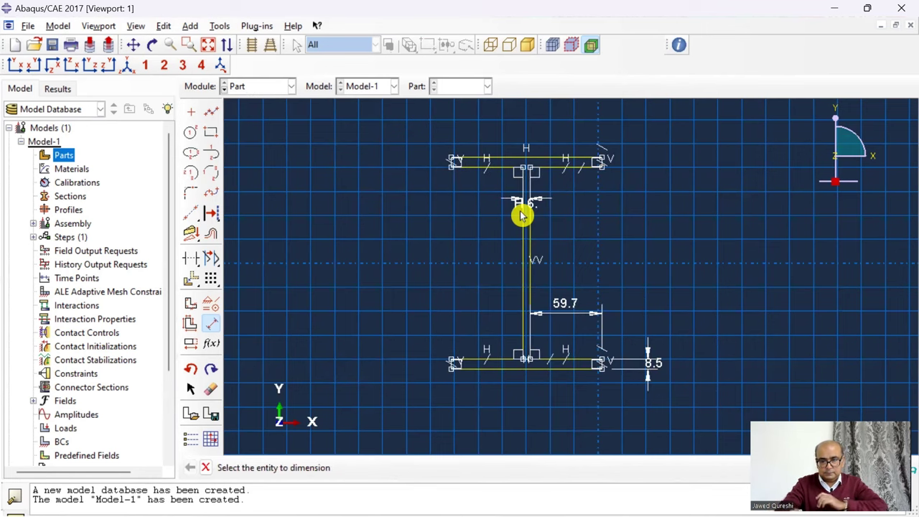
# - Dimension the vertical distance between the flanges' inner left corners to 332 and finish dimensioning
pyautogui.click(451, 171)
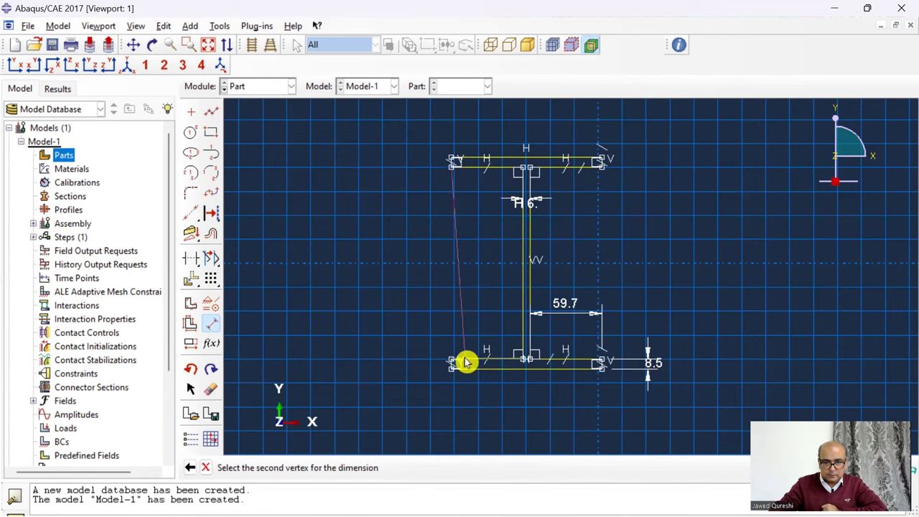
pyautogui.click(453, 365)
pyautogui.click(406, 359)
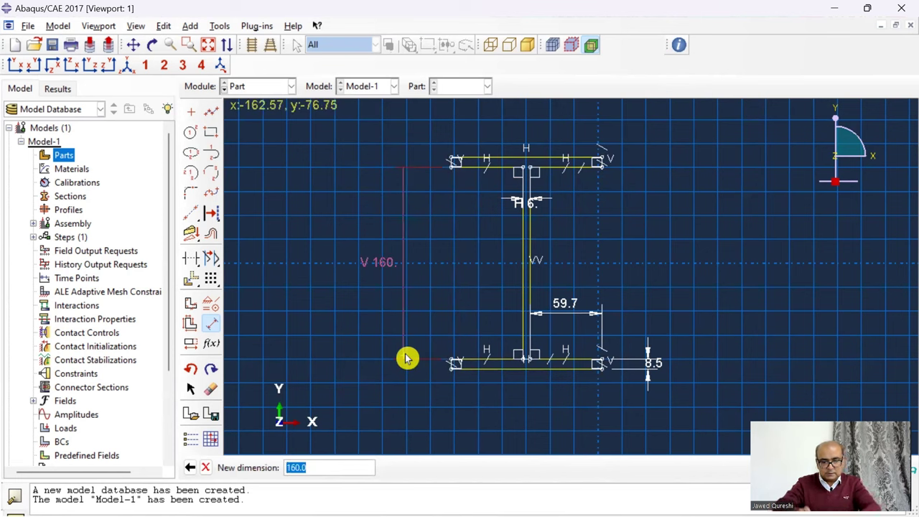
pyautogui.press('Return')
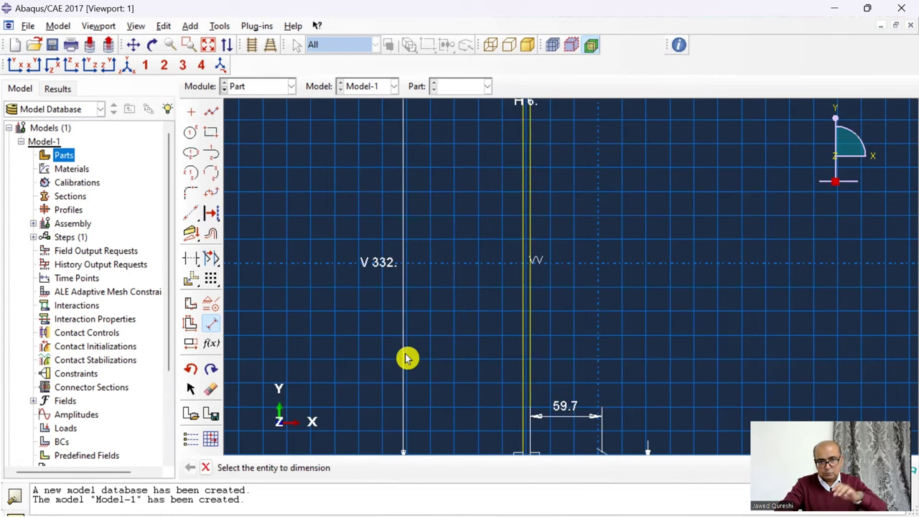
pyautogui.click(212, 47)
pyautogui.rightClick(294, 217)
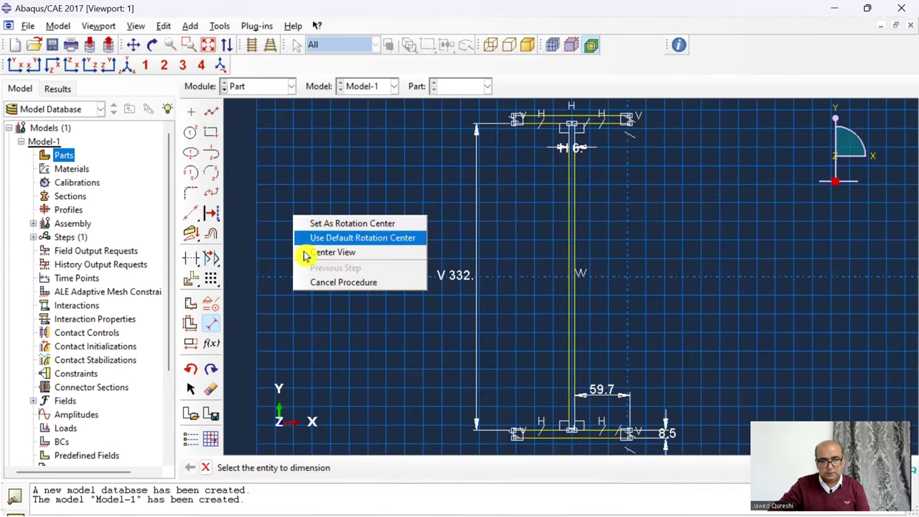
pyautogui.click(319, 282)
# - Finish the I-section sketch and extrude it into the solid column part
pyautogui.click(389, 467)
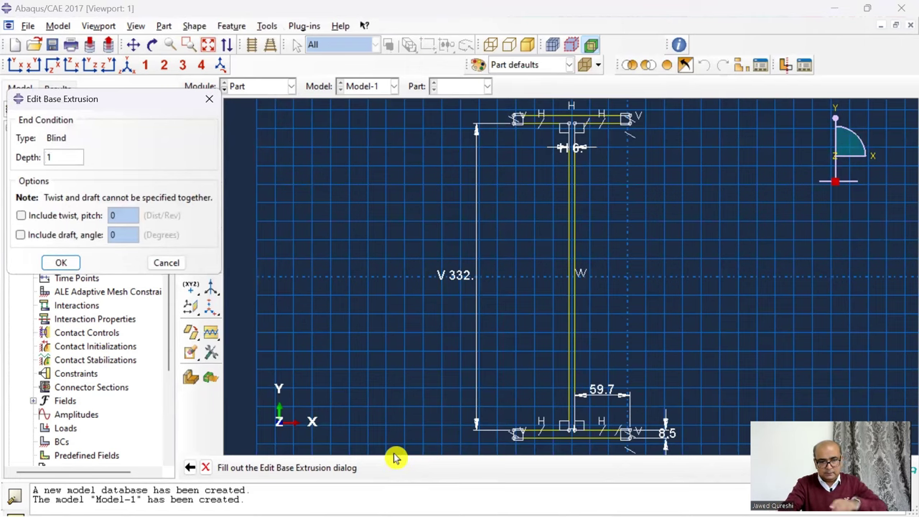
pyautogui.press('Return')
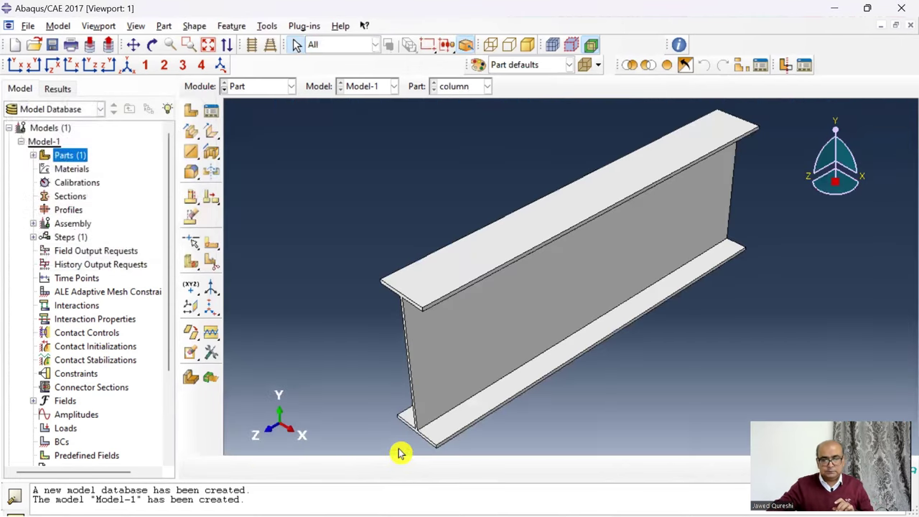
# - Chamfer the two lower web-flange edges, one on each side of the column's web, with a length of 10
pyautogui.scroll(2, 452, 391)
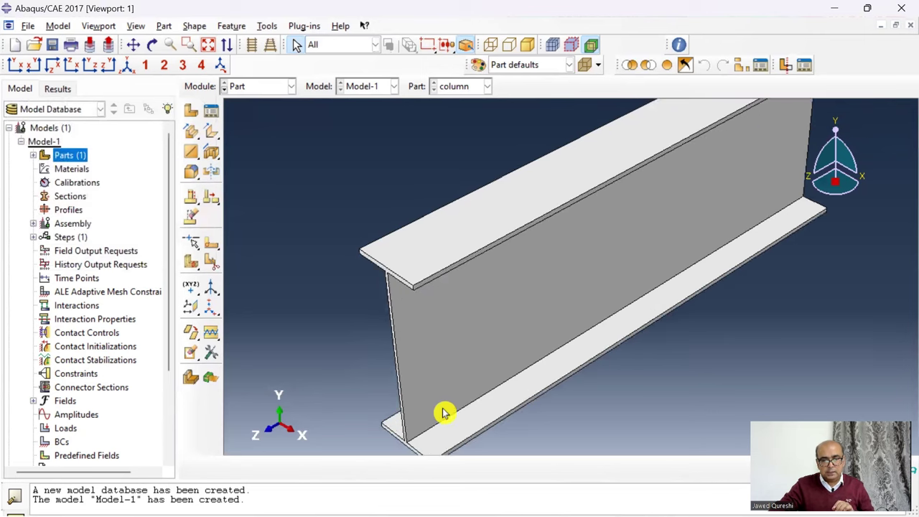
pyautogui.scroll(-4, 434, 323)
pyautogui.scroll(3, 419, 402)
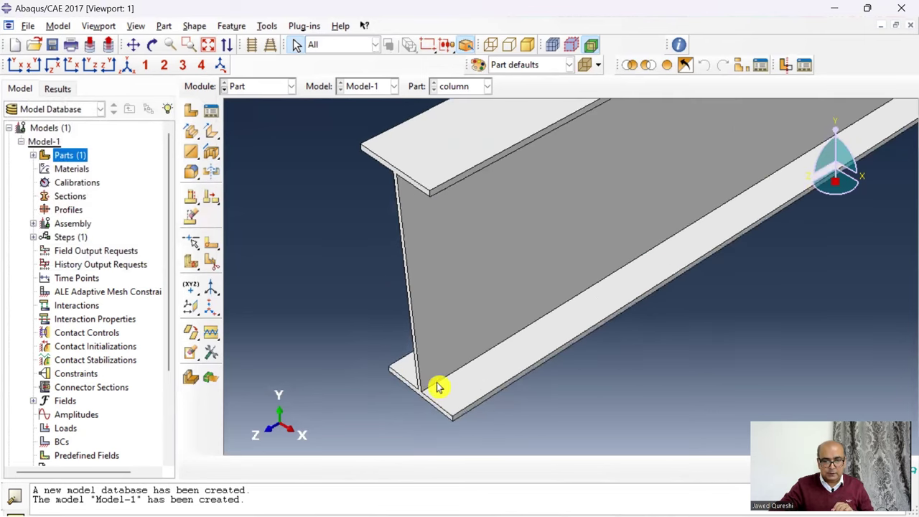
pyautogui.click(197, 177)
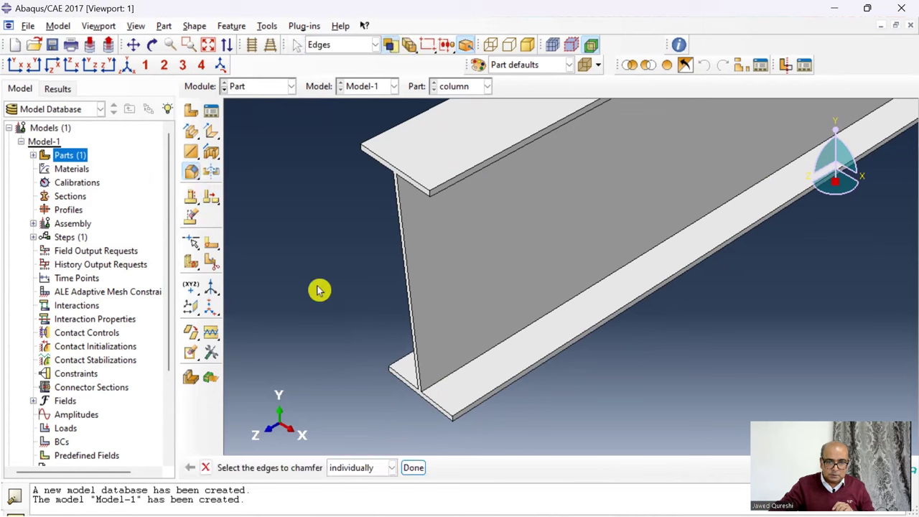
pyautogui.click(430, 393)
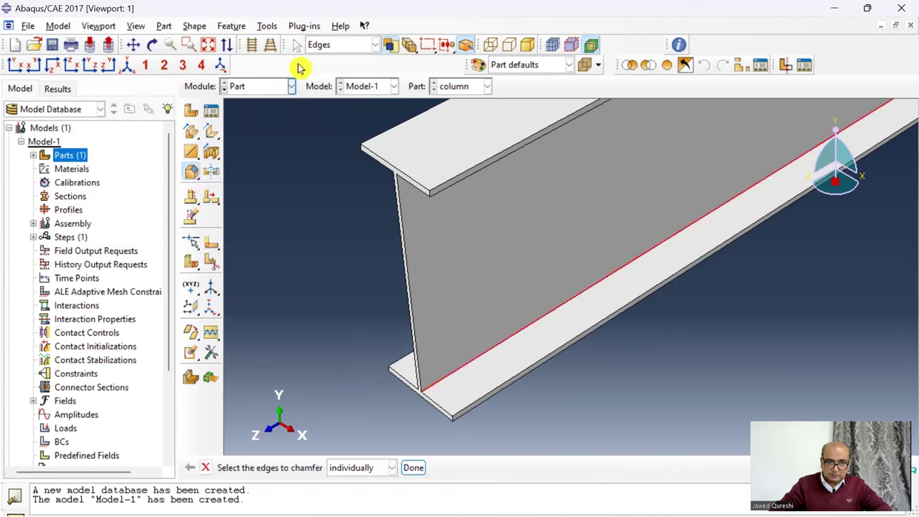
pyautogui.click(152, 45)
pyautogui.moveTo(477, 300); pyautogui.dragTo(586, 289)
pyautogui.press('Escape')
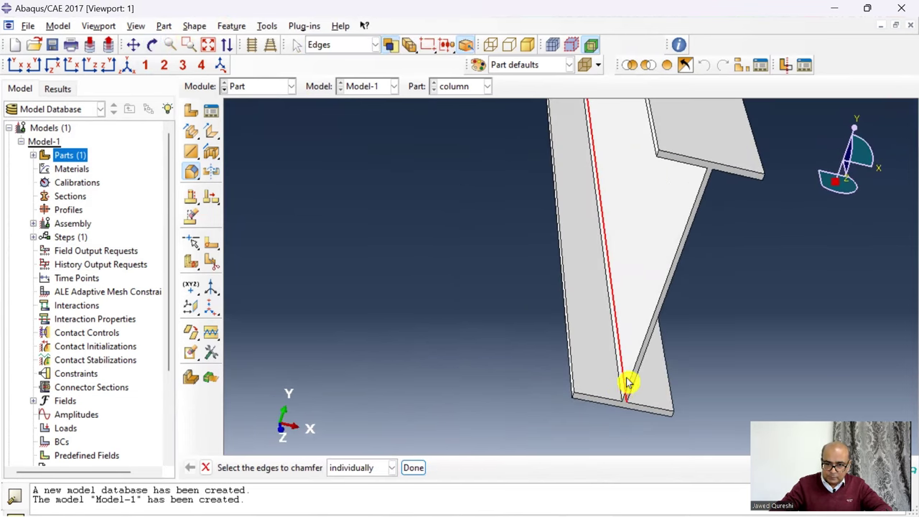
pyautogui.click(621, 385)
pyautogui.click(413, 467)
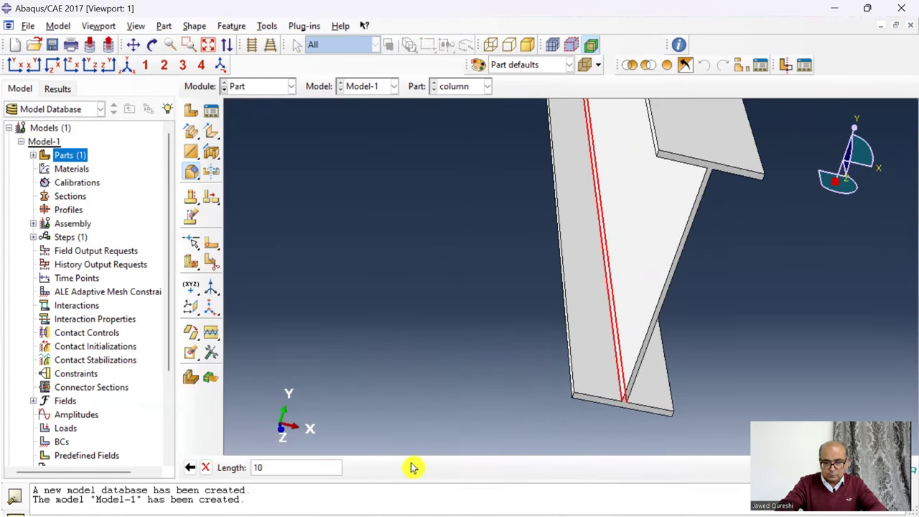
pyautogui.press('Return')
# - Chamfer the two upper web-flange edges of the column by the same length, finish chamfering, and restore the isometric view
pyautogui.keyDown('ctrl'); pyautogui.keyDown('alt'); pyautogui.moveTo(458, 433); pyautogui.dragTo(704, 160); pyautogui.keyUp('alt'); pyautogui.keyUp('ctrl')
pyautogui.click(153, 46)
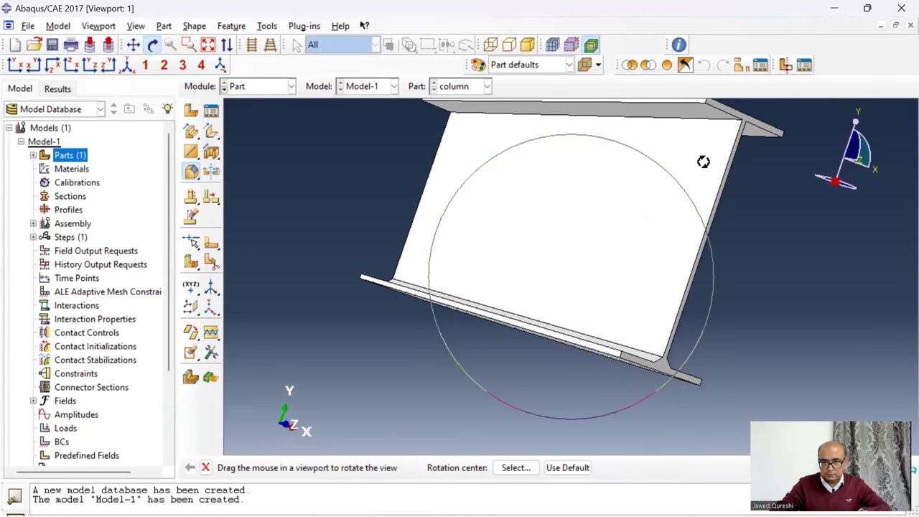
pyautogui.press('Escape')
pyautogui.click(711, 123)
pyautogui.scroll(3, 728, 123)
pyautogui.scroll(-3, 349, 173)
pyautogui.scroll(2, 350, 173)
pyautogui.rightClick(346, 188)
pyautogui.press('Escape')
pyautogui.click(413, 467)
pyautogui.press('Return')
pyautogui.scroll(-3, 293, 213)
pyautogui.click(14, 64)
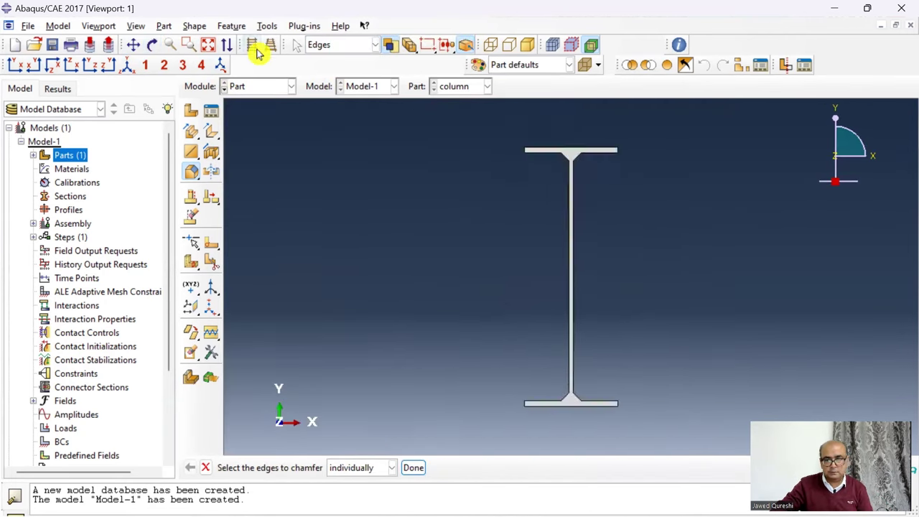
pyautogui.press('Escape')
pyautogui.click(126, 64)
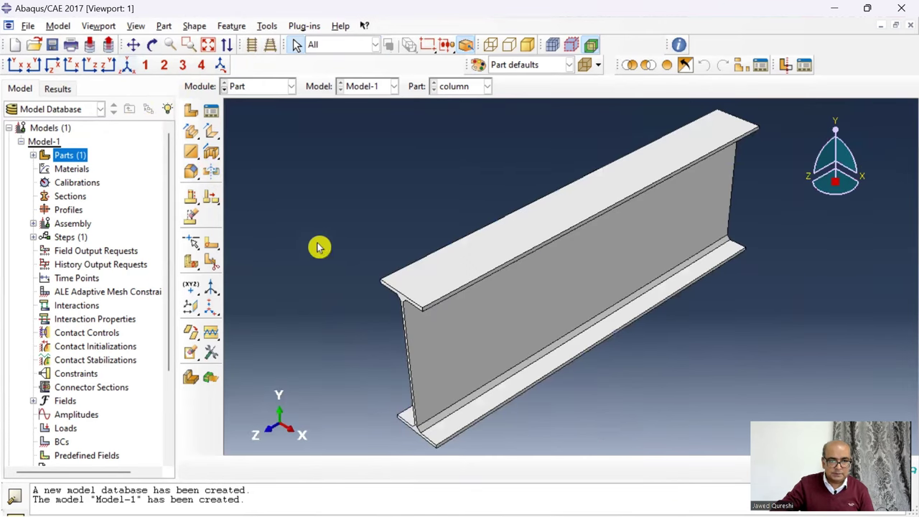
pyautogui.scroll(-2, 384, 277)
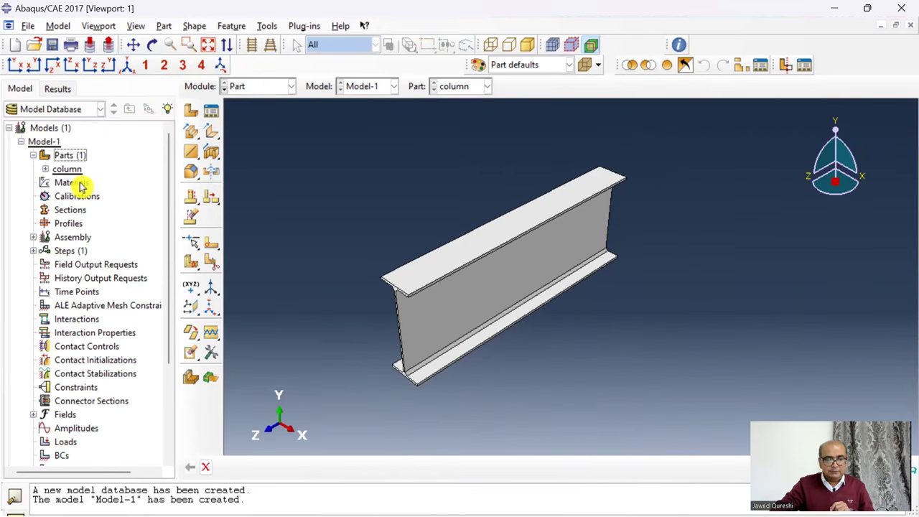
# - Switch to PowerPoint to check the beam section dimensions on slide 5, and return to Abaqus/CAE
pyautogui.moveTo(567, 503)
pyautogui.click(567, 423)
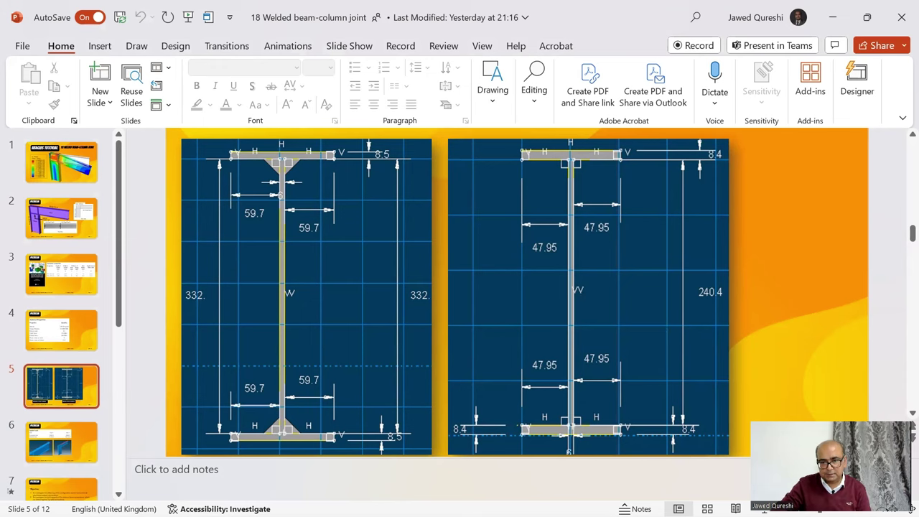
pyautogui.moveTo(598, 502)
pyautogui.click(599, 431)
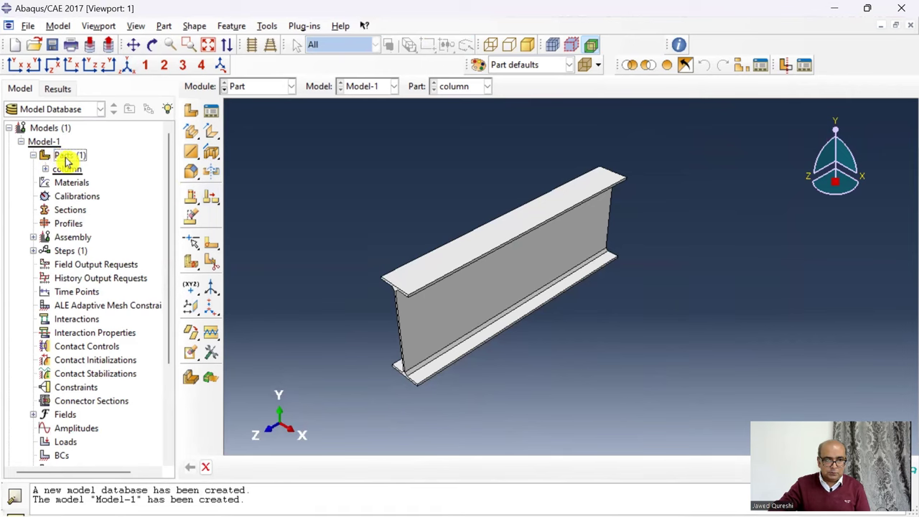
# - Create a 3D deformable solid extrusion part named Beam with an approximate size of 600
pyautogui.doubleClick(65, 157)
pyautogui.write('Beam')
pyautogui.doubleClick(446, 378)
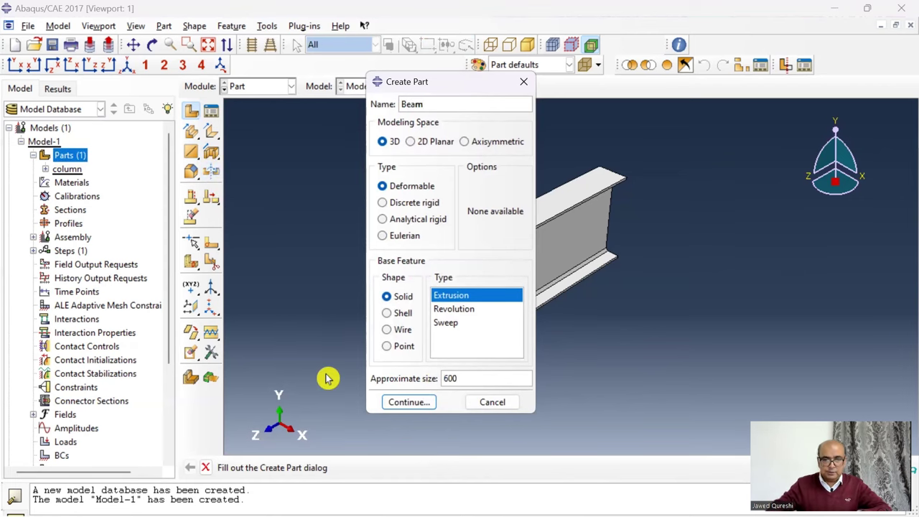
pyautogui.press('Return')
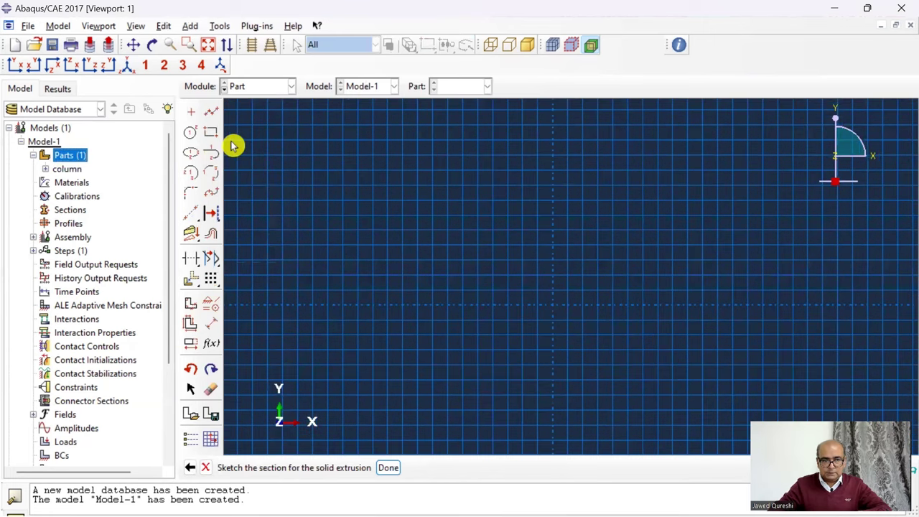
# - Sketch a closed I-section outline with connected lines, about 102 between the flanges, the upper flange wider than the lower one
pyautogui.click(211, 111)
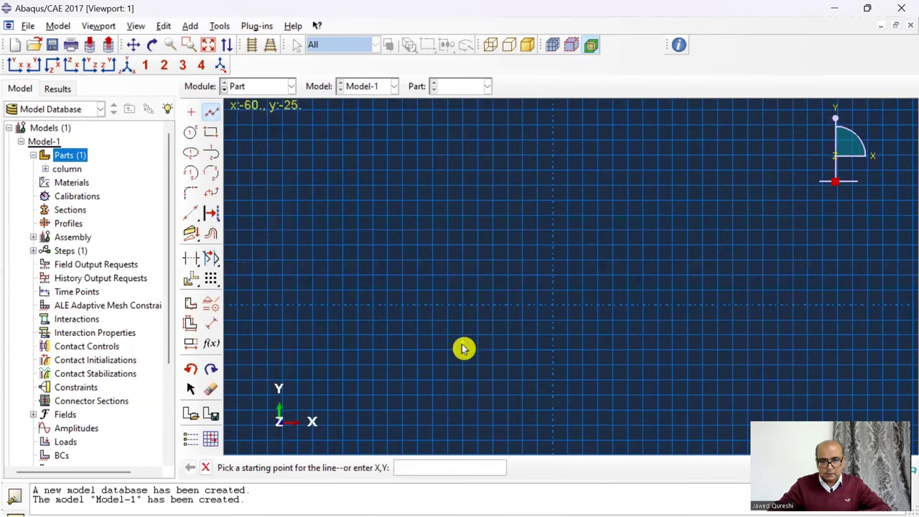
pyautogui.click(447, 378)
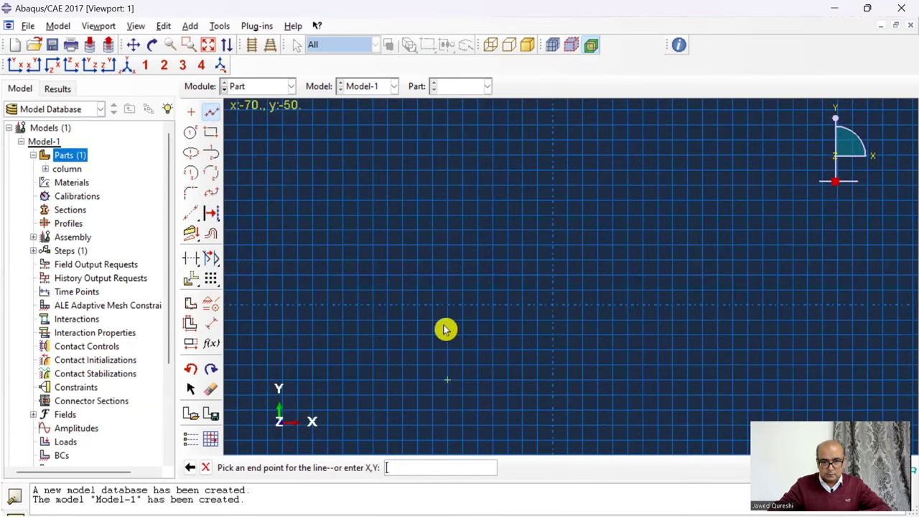
pyautogui.click(447, 226)
pyautogui.click(325, 226)
pyautogui.click(324, 201)
pyautogui.click(597, 201)
pyautogui.click(597, 226)
pyautogui.click(478, 227)
pyautogui.click(478, 379)
pyautogui.click(567, 380)
pyautogui.click(567, 412)
pyautogui.click(347, 412)
pyautogui.click(347, 380)
pyautogui.click(447, 379)
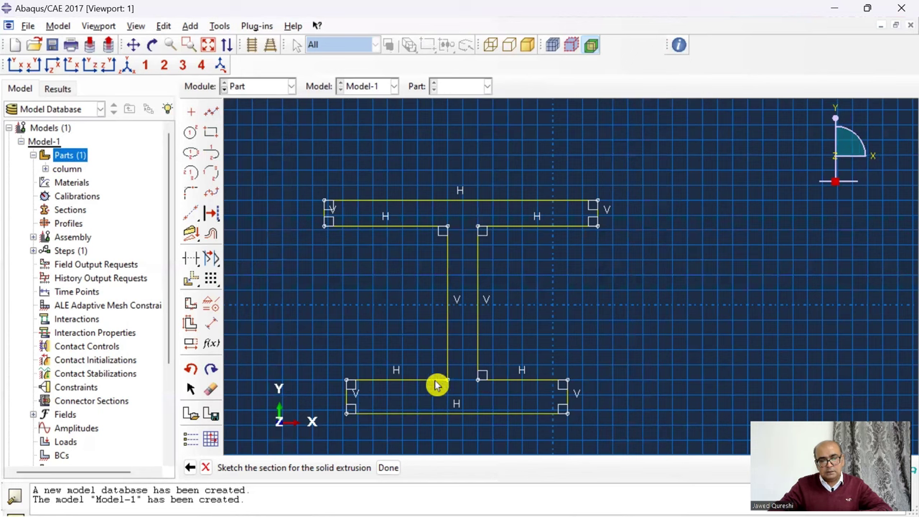
# - Add a perpendicular constraint between the web's left edge and the lower flange's inner left edge
pyautogui.click(213, 325)
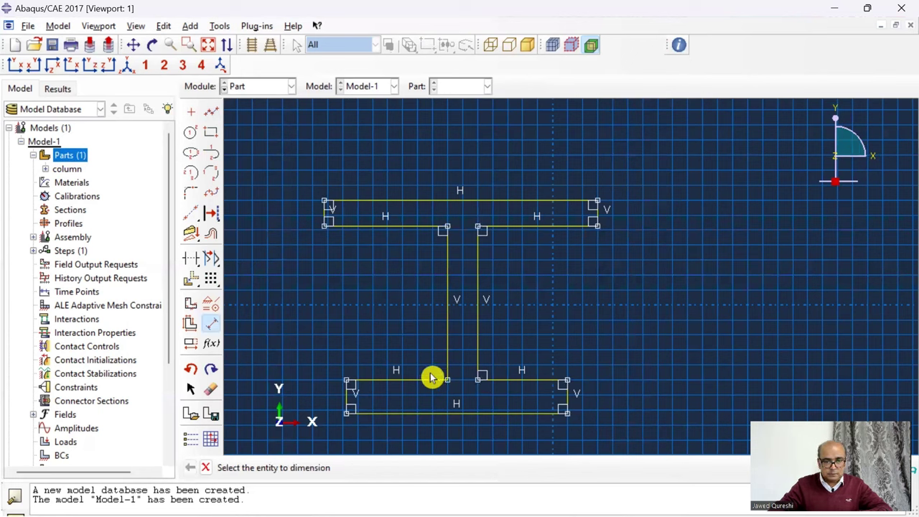
pyautogui.click(212, 306)
pyautogui.click(44, 290)
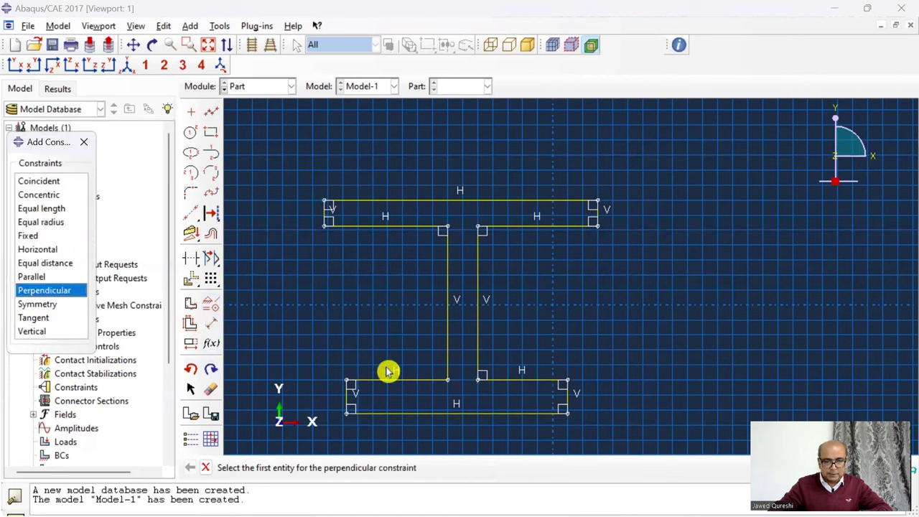
pyautogui.click(440, 359)
pyautogui.click(437, 381)
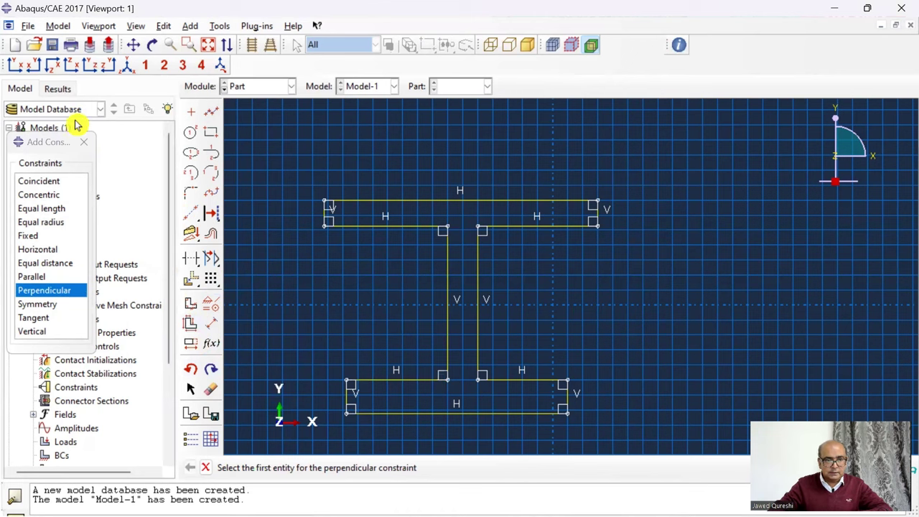
# - Apply an equal length constraint to the four inner horizontal flange edges on both sides of the web
pyautogui.click(68, 209)
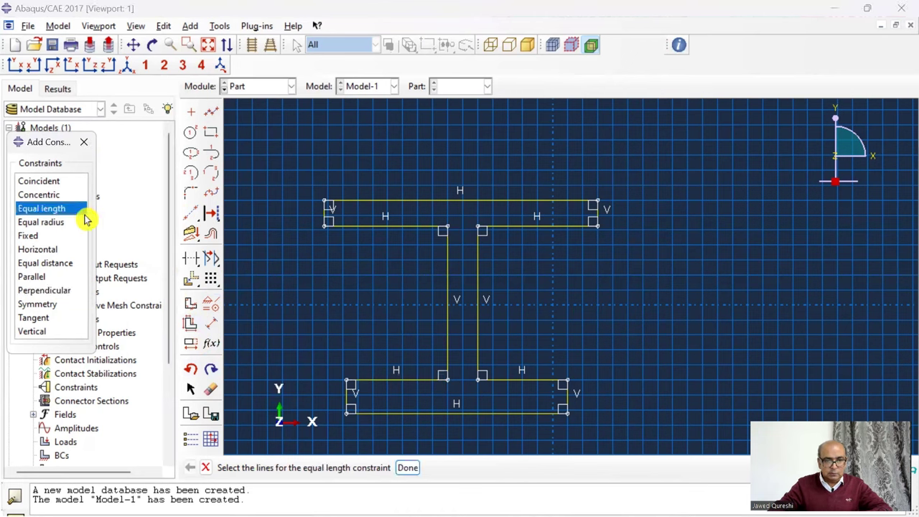
pyautogui.click(390, 382)
pyautogui.click(512, 380)
pyautogui.click(520, 227)
pyautogui.click(385, 228)
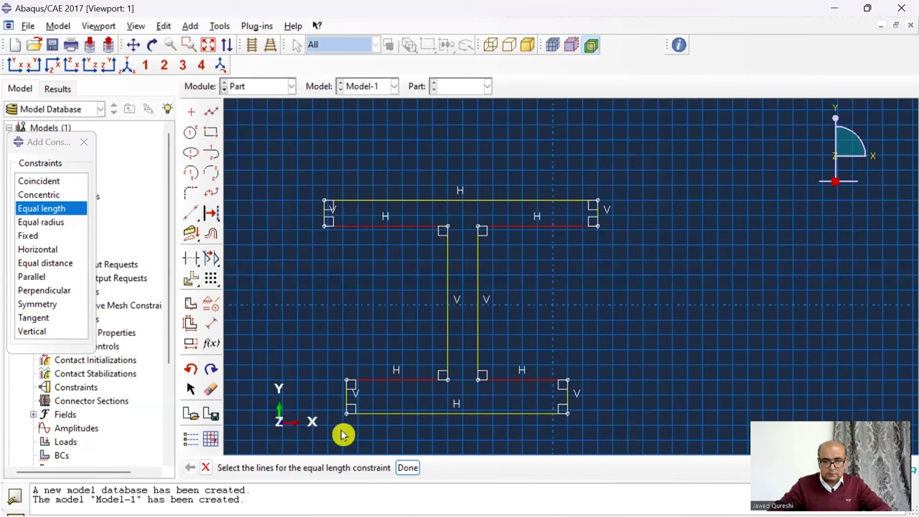
pyautogui.click(406, 467)
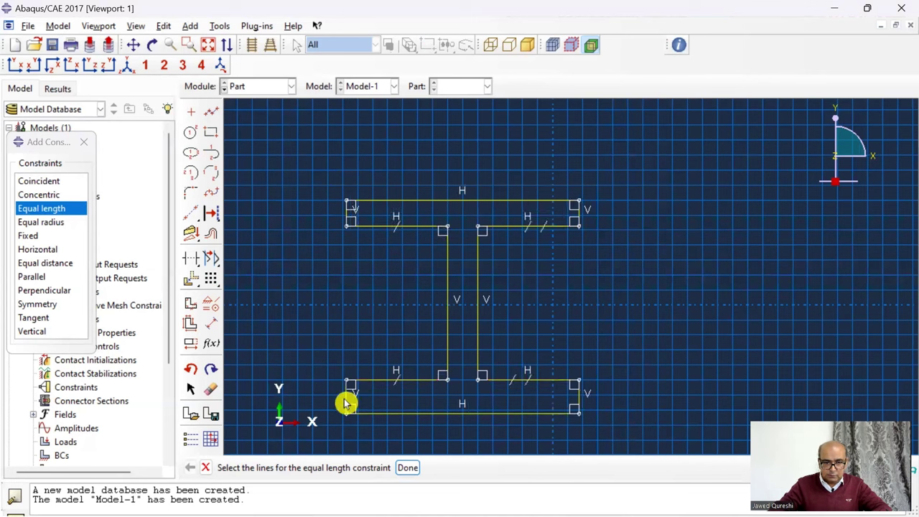
# - Apply an equal length constraint to the four vertical end edges of the upper and lower flanges
pyautogui.click(582, 402)
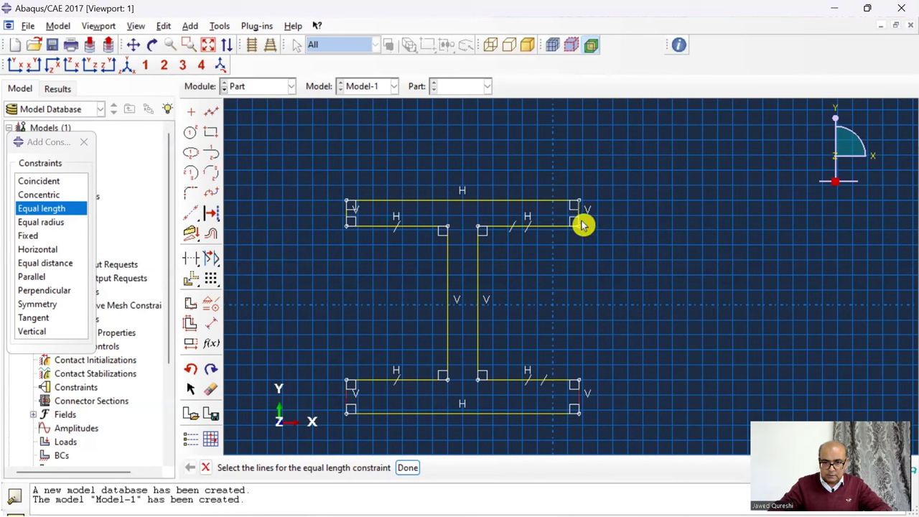
pyautogui.click(347, 218)
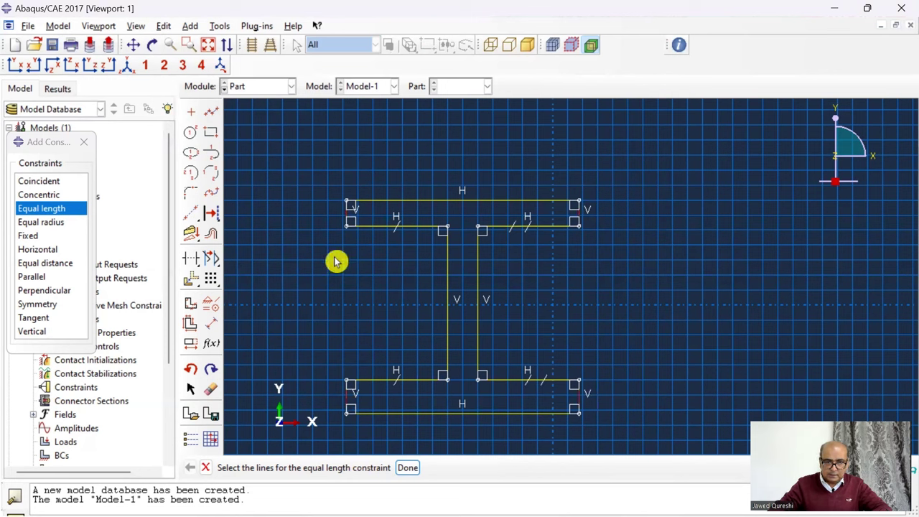
pyautogui.click(351, 408)
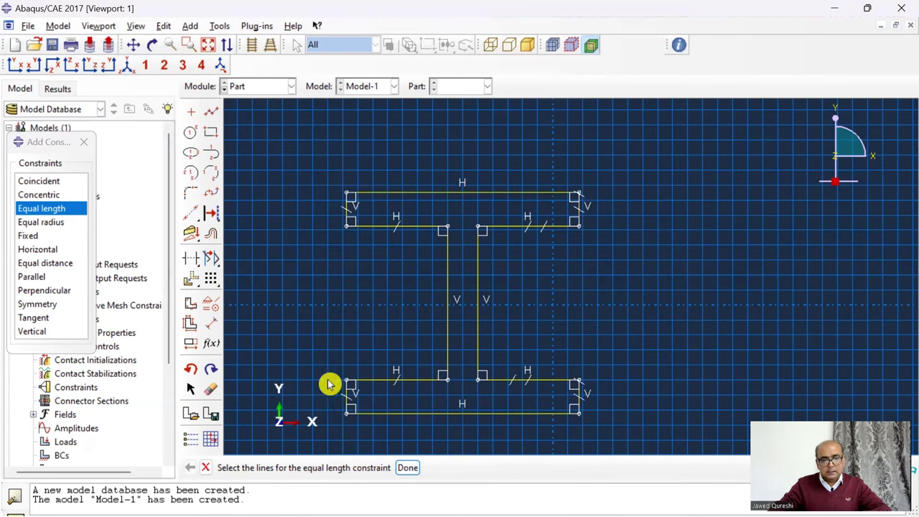
# - Check the beam dimensions on the PowerPoint slide and dimension the lower flange's inner right edge to 47.95
pyautogui.click(398, 381)
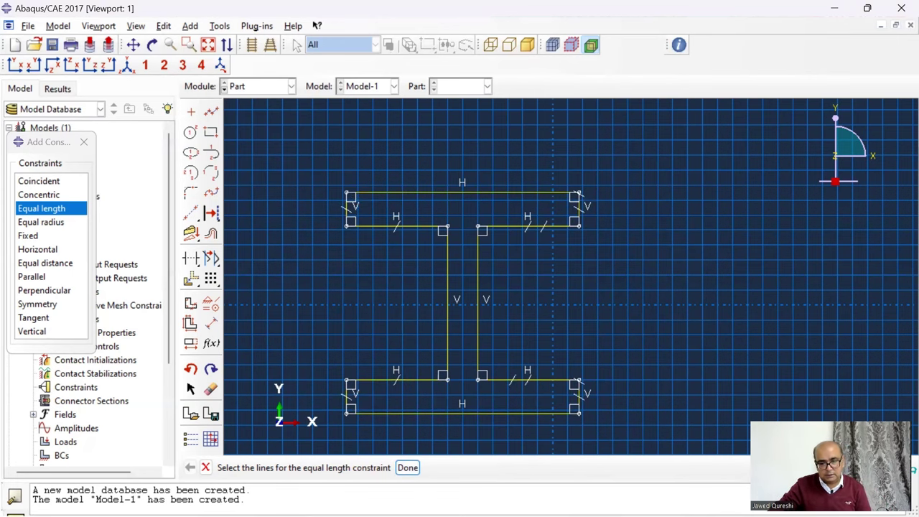
pyautogui.click(536, 500)
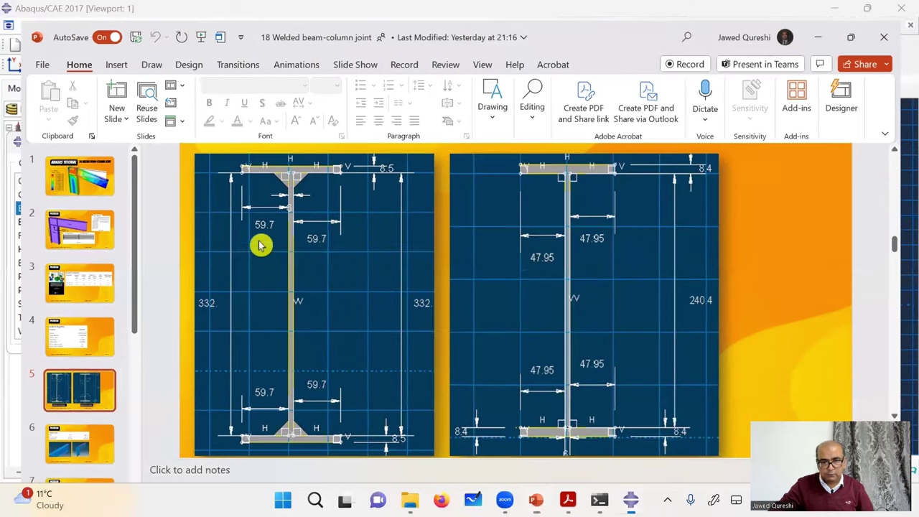
pyautogui.hotkey('alt', 'Tab')
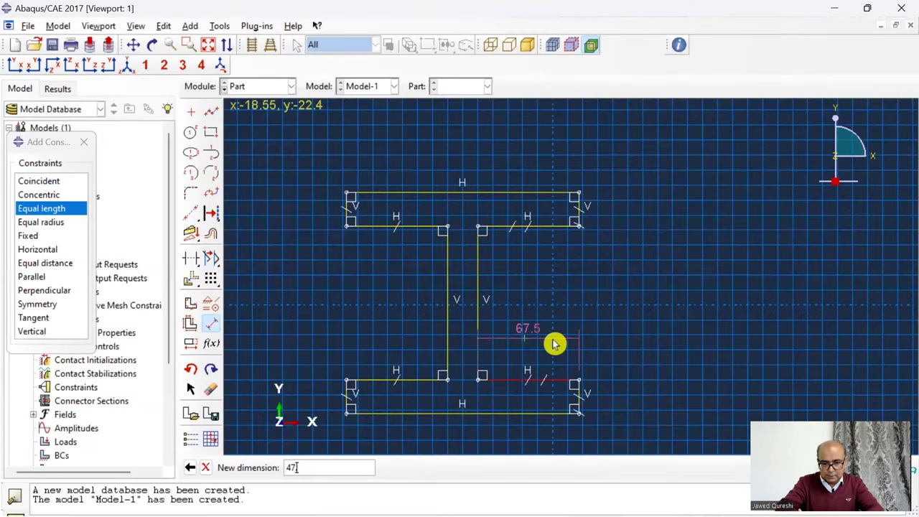
pyautogui.press('Return')
# - Dimension the lower flange's right end edge to 8.5 and the horizontal distance between the web's two sides to 6
pyautogui.click(575, 396)
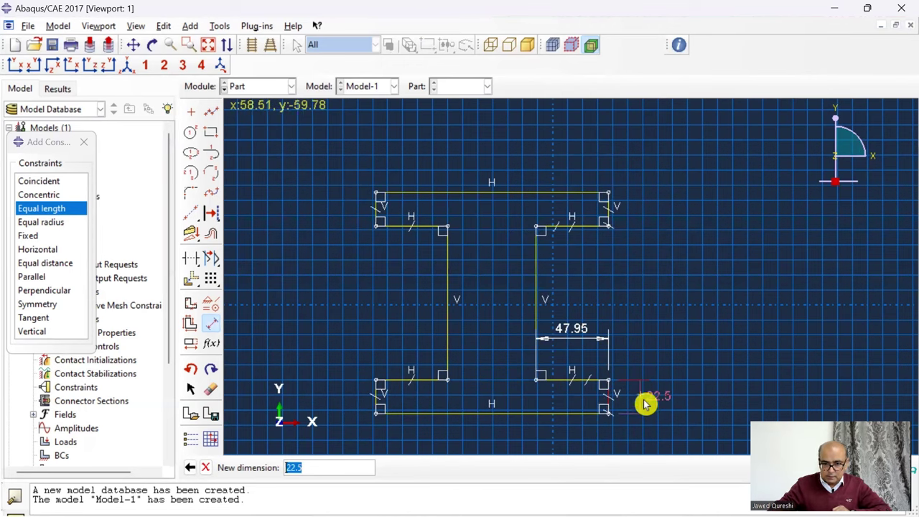
pyautogui.click(642, 391)
pyautogui.click(546, 208)
pyautogui.click(500, 271)
# - Dimension the vertical distance between the flanges' inner right corners to 240.4, check the reference slide, and finish dimensioning
pyautogui.click(567, 223)
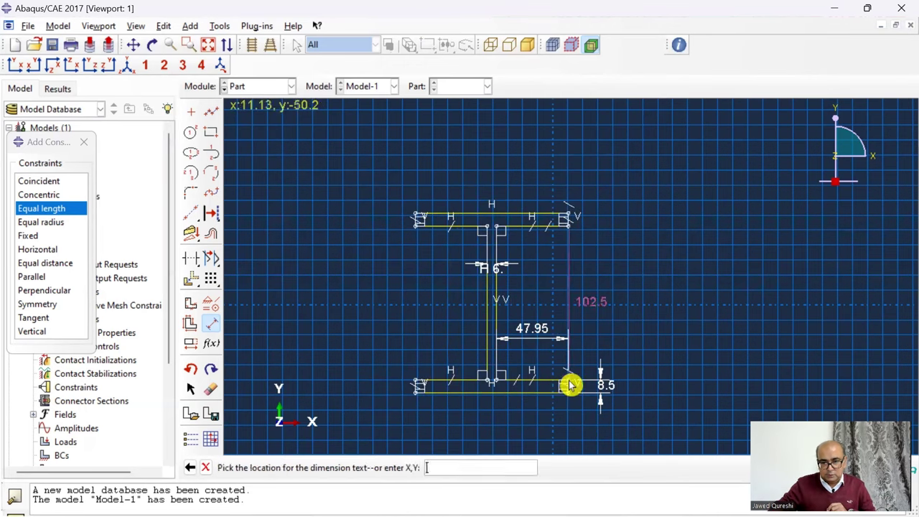
pyautogui.click(570, 383)
pyautogui.click(697, 345)
pyautogui.write('240.4')
pyautogui.press('Return')
pyautogui.hotkey('alt', 'Tab')
pyautogui.hotkey('alt', 'Tab')
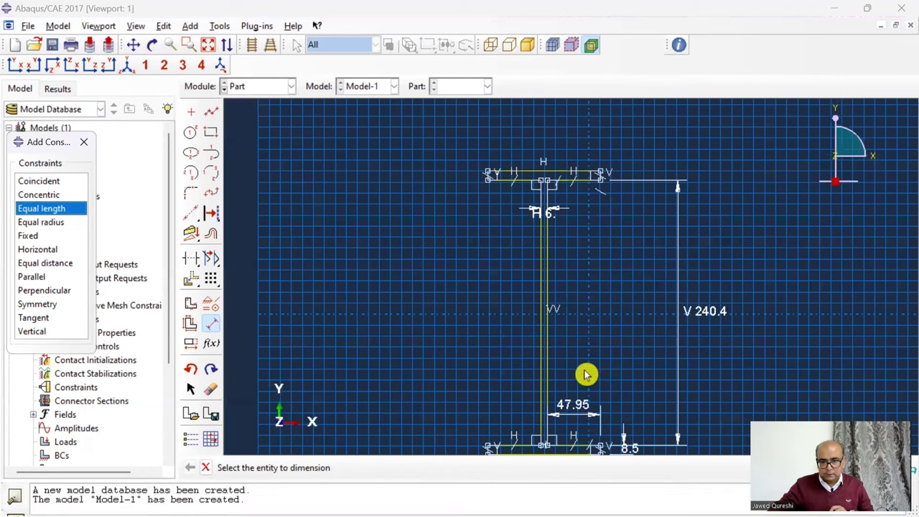
pyautogui.rightClick(593, 352)
pyautogui.click(621, 416)
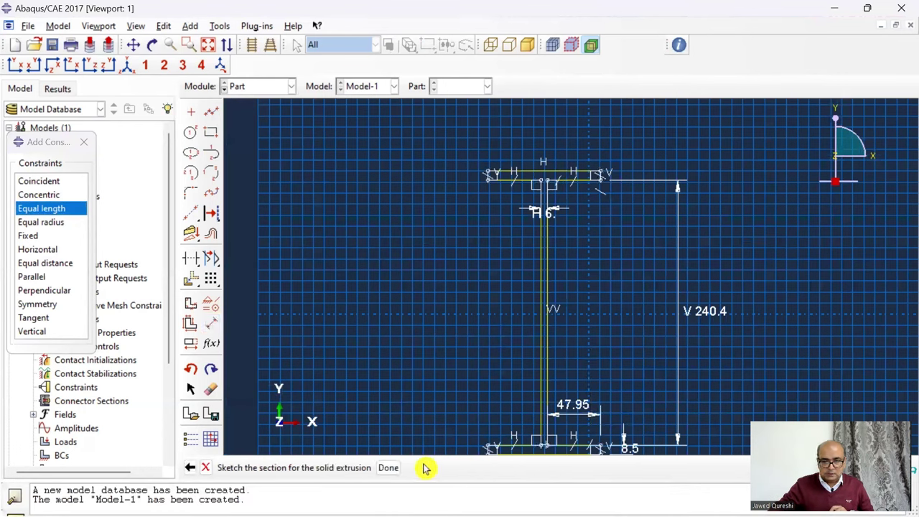
# - Finish the beam's section sketch and extrude it to a depth of 1000
pyautogui.click(388, 468)
pyautogui.write('1000')
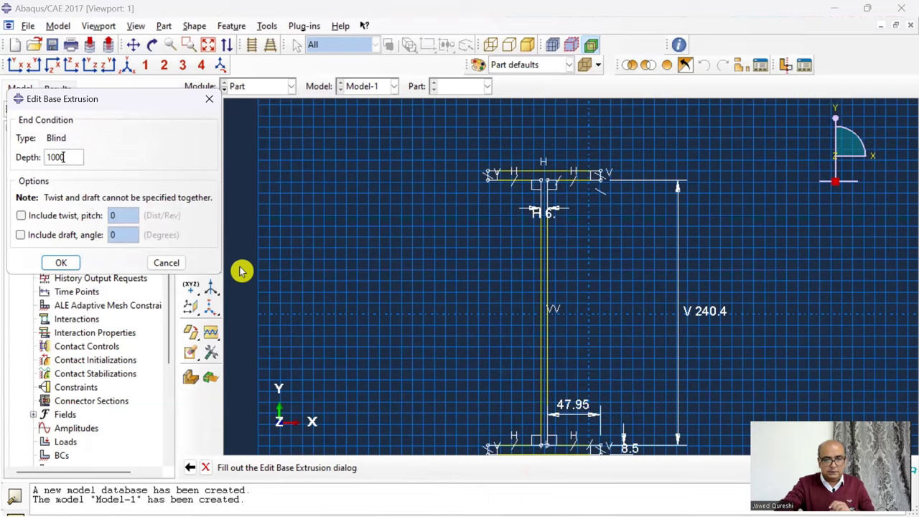
pyautogui.press('Return')
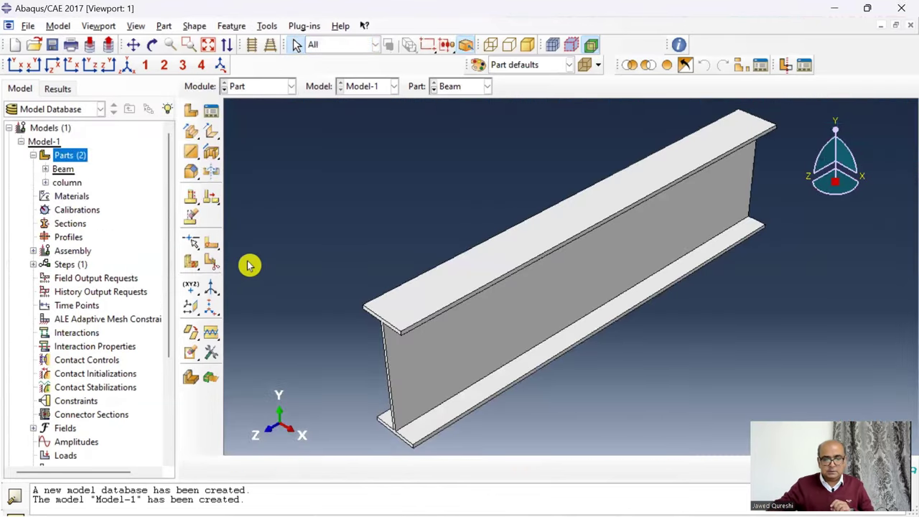
# - Look up the sections' root radius in Table 4.1 of the reference PDF and return to the Abaqus model
pyautogui.scroll(-2, 263, 262)
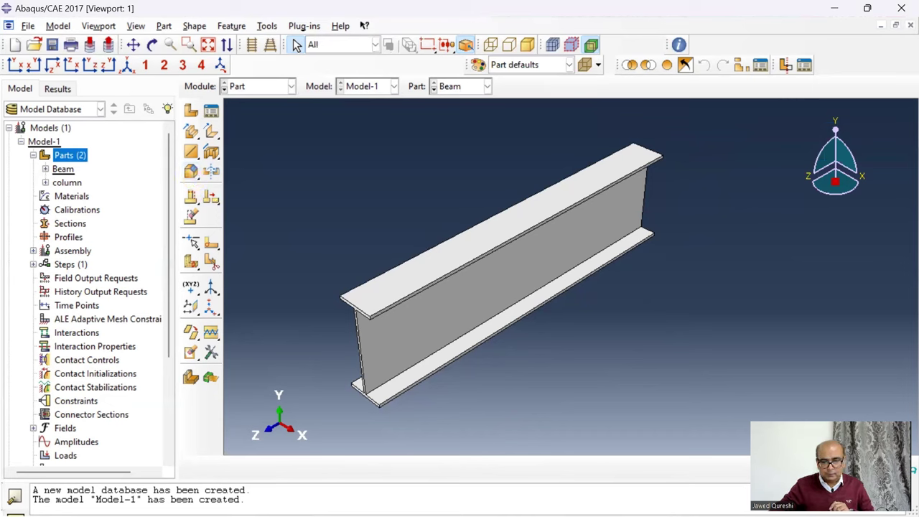
pyautogui.click(595, 501)
pyautogui.scroll(10, 804, 188)
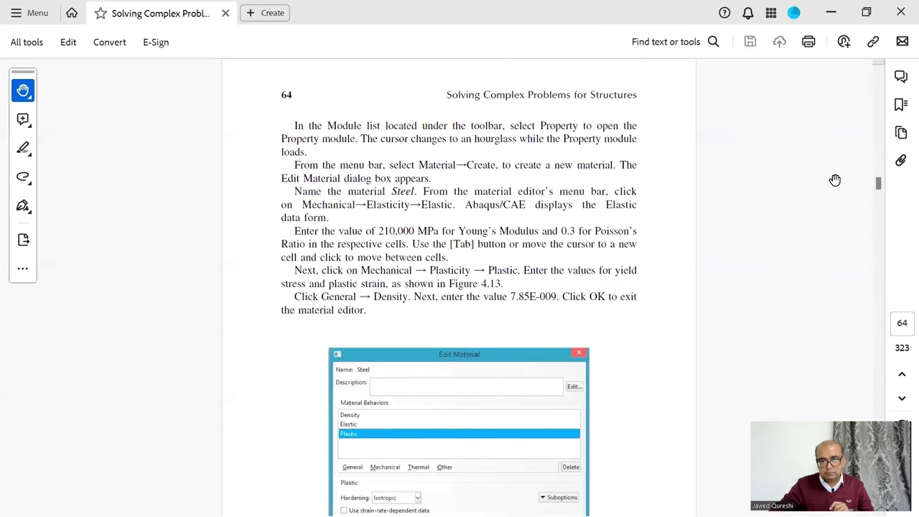
pyautogui.scroll(10, 568, 326)
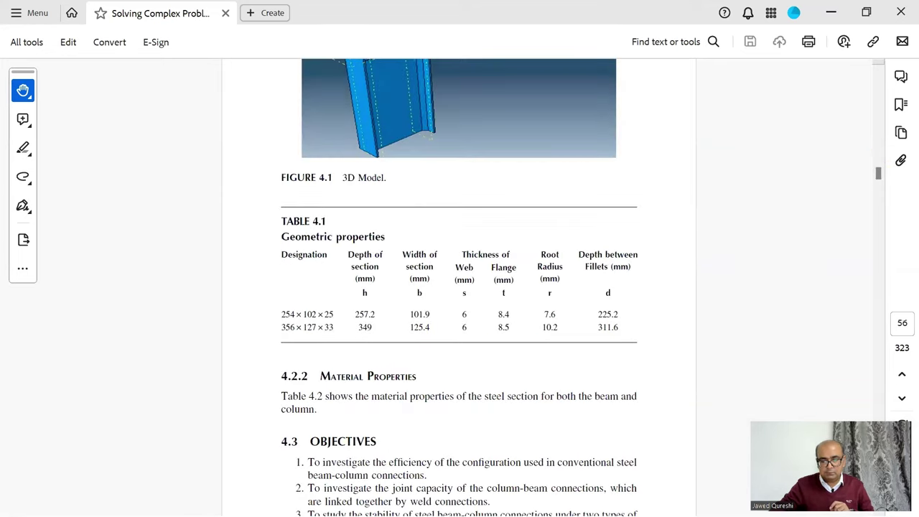
pyautogui.hotkey('alt', 'Tab')
# - Chamfer the beam's four web-flange edges with a length of 10.2
pyautogui.click(193, 177)
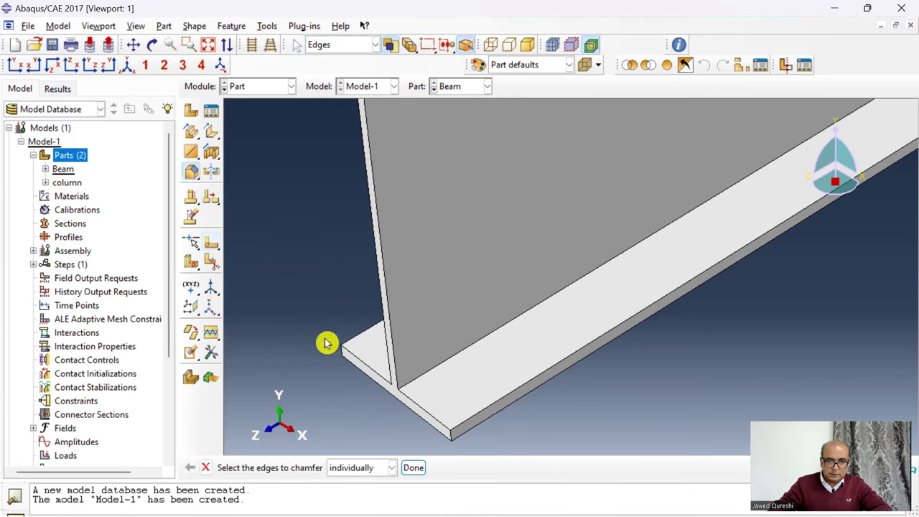
pyautogui.click(440, 374)
pyautogui.scroll(-2, 291, 366)
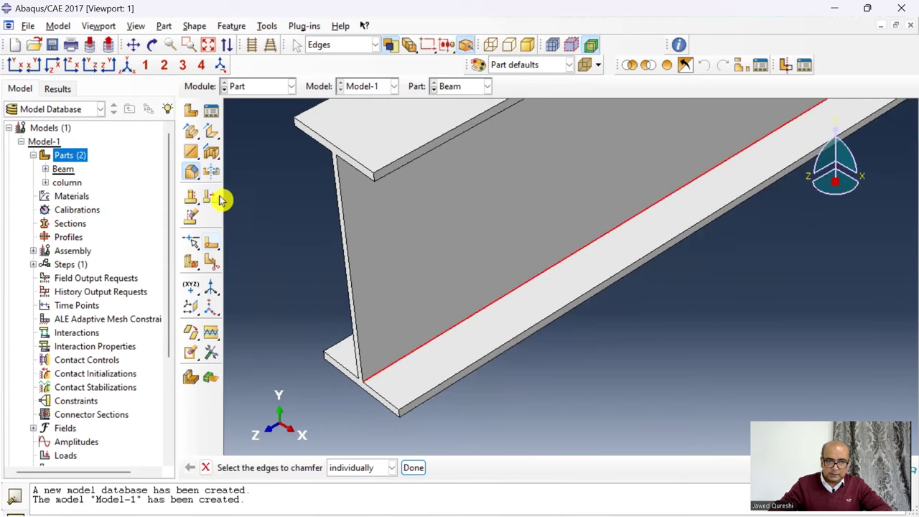
pyautogui.click(152, 45)
pyautogui.moveTo(359, 266); pyautogui.dragTo(486, 260)
pyautogui.press('Escape')
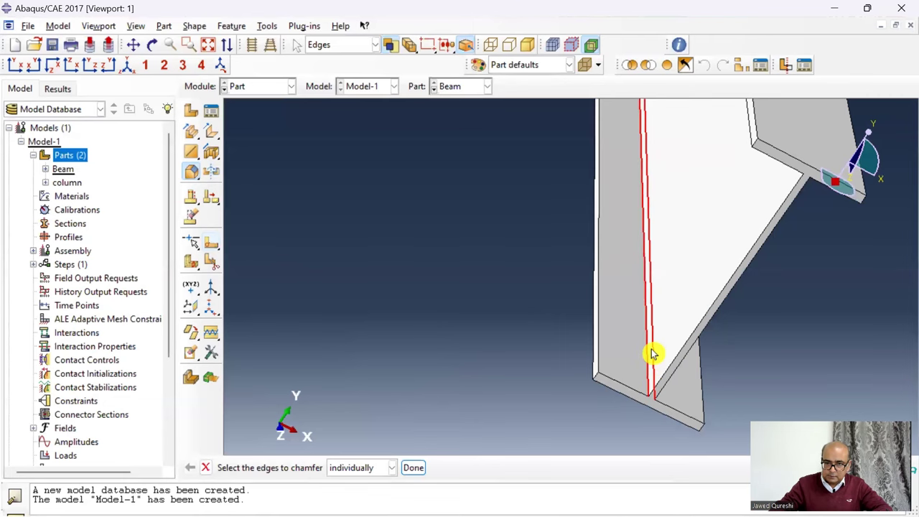
pyautogui.click(152, 45)
pyautogui.moveTo(429, 175); pyautogui.dragTo(811, 363)
pyautogui.rightClick(811, 363)
pyautogui.press('Escape')
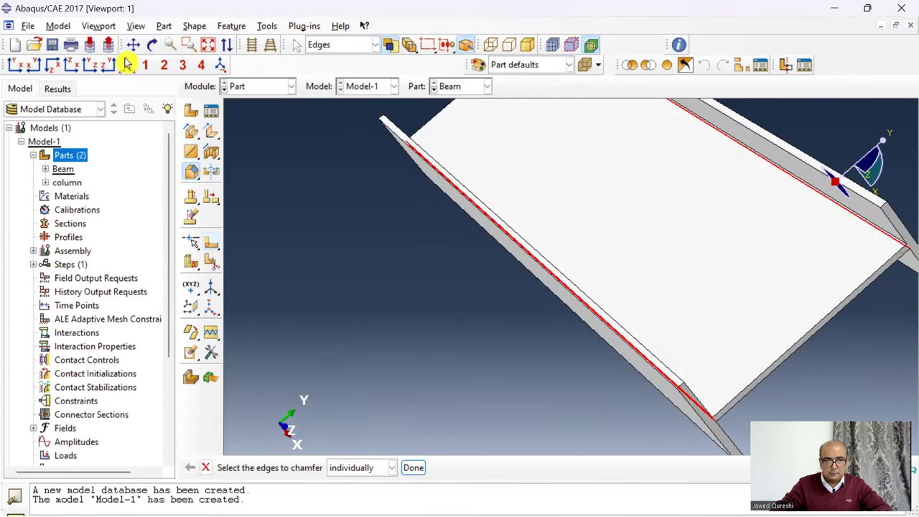
pyautogui.click(152, 45)
pyautogui.moveTo(683, 191); pyautogui.dragTo(884, 109)
pyautogui.press('Escape')
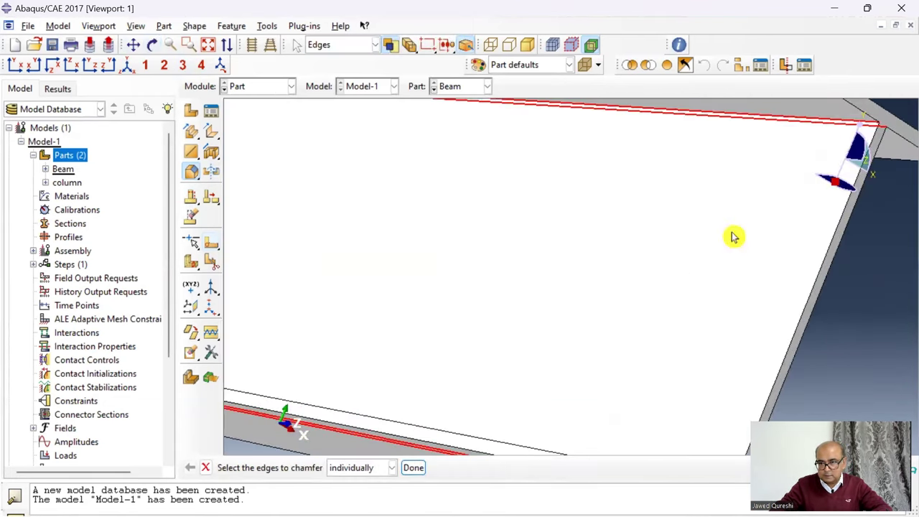
pyautogui.click(413, 467)
pyautogui.scroll(5, 475, 396)
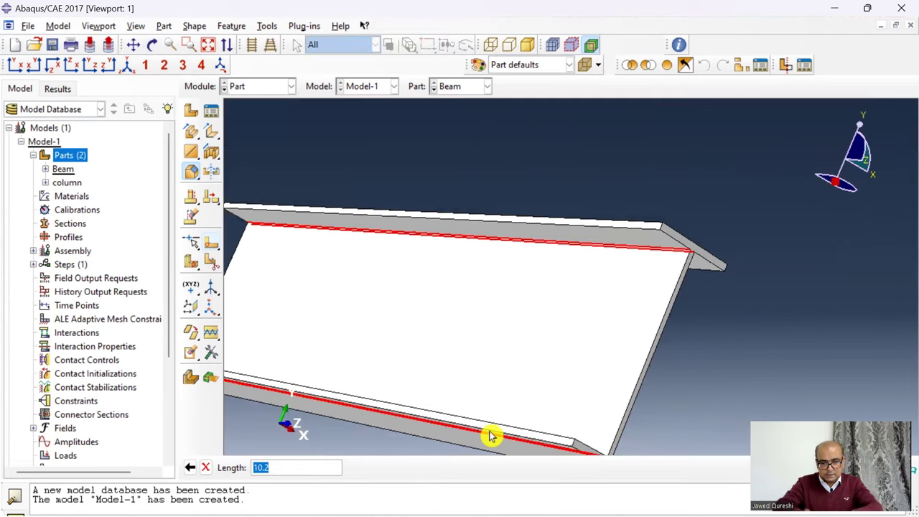
pyautogui.press('Return')
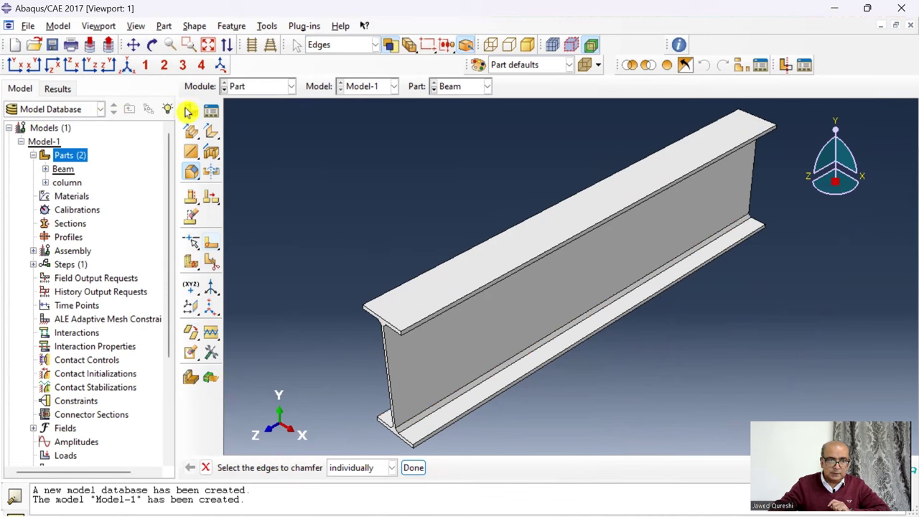
# - Examine the beam's chamfered end profile in an end-on view, both without and with perspective
pyautogui.click(25, 66)
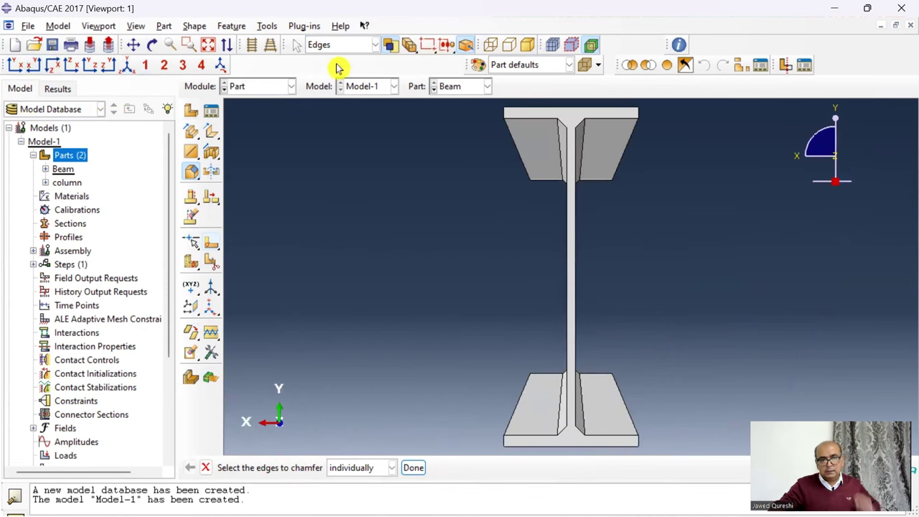
pyautogui.click(255, 48)
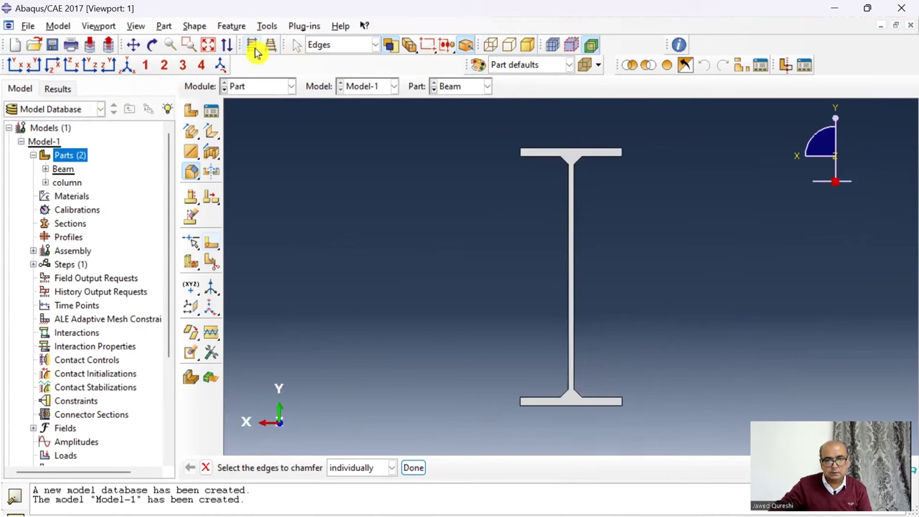
pyautogui.click(270, 48)
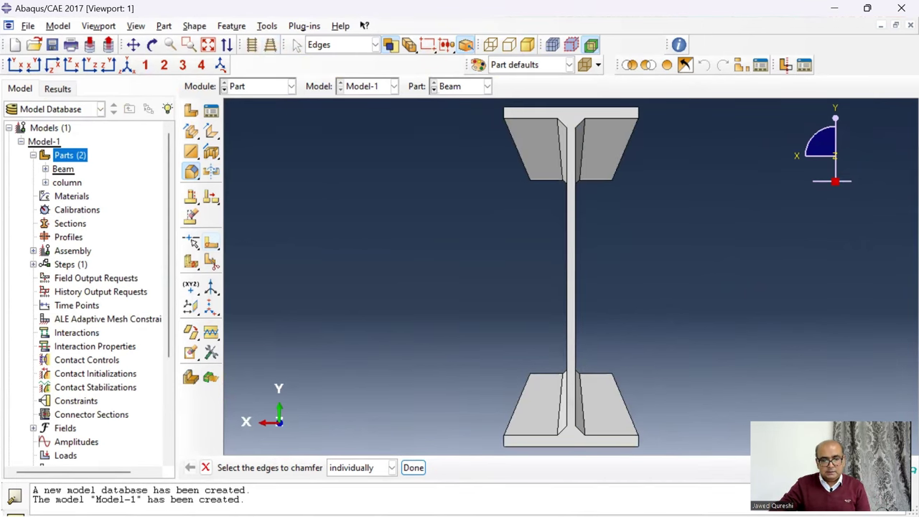
# - Create a 3D deformable solid extrusion part named segment with approximate size 600 and sketch a rectangle about 172.5 by 60 around the origin
pyautogui.click(546, 502)
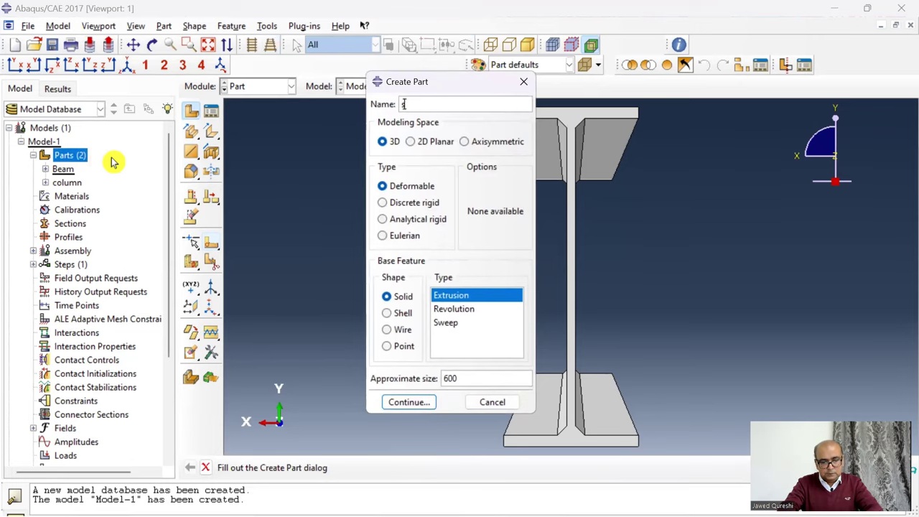
pyautogui.write('nt')
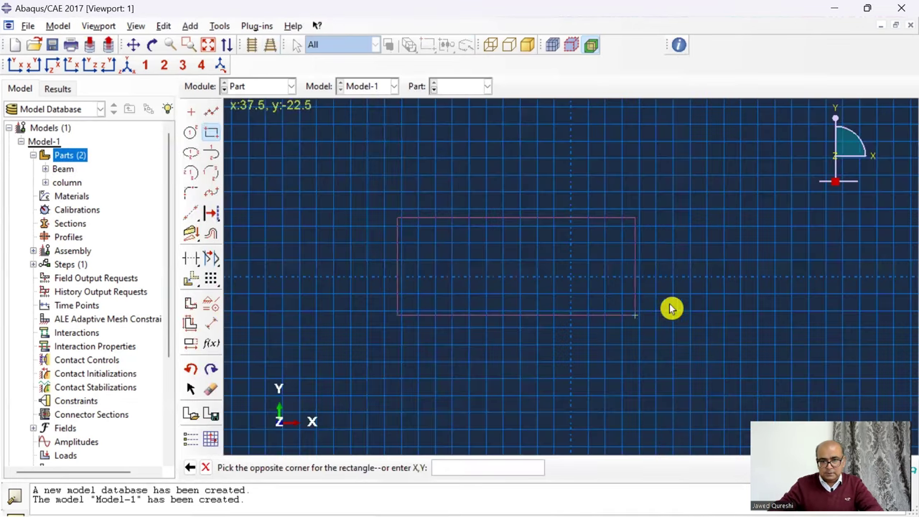
pyautogui.click(689, 319)
pyautogui.rightClick(702, 263)
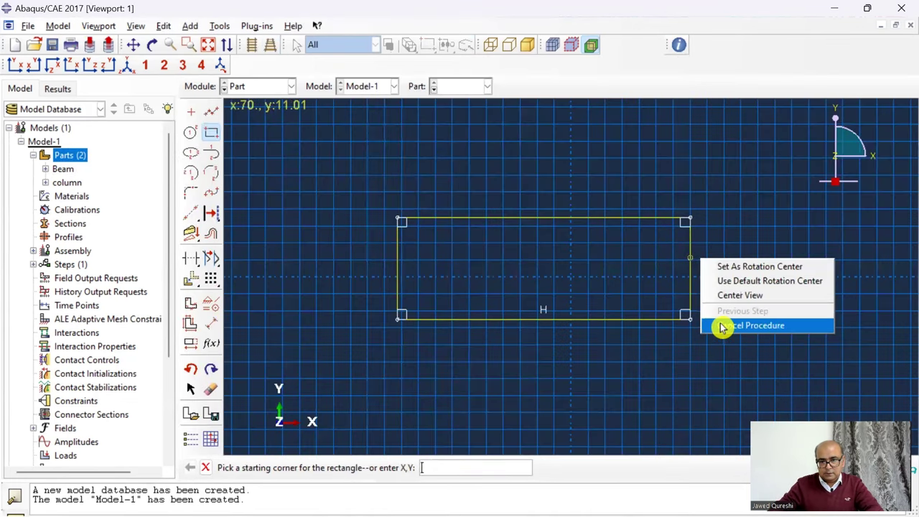
pyautogui.click(722, 324)
# - Dimension the rectangle's vertical side to 59.7 and its horizontal side to 332, and finish dimensioning
pyautogui.click(211, 323)
pyautogui.click(398, 298)
pyautogui.click(366, 284)
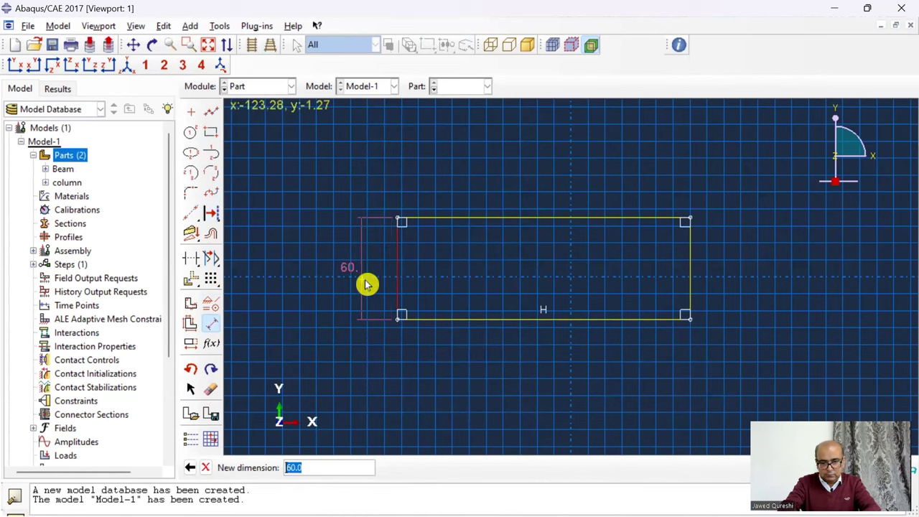
pyautogui.write('59.7')
pyautogui.press('Return')
pyautogui.click(484, 319)
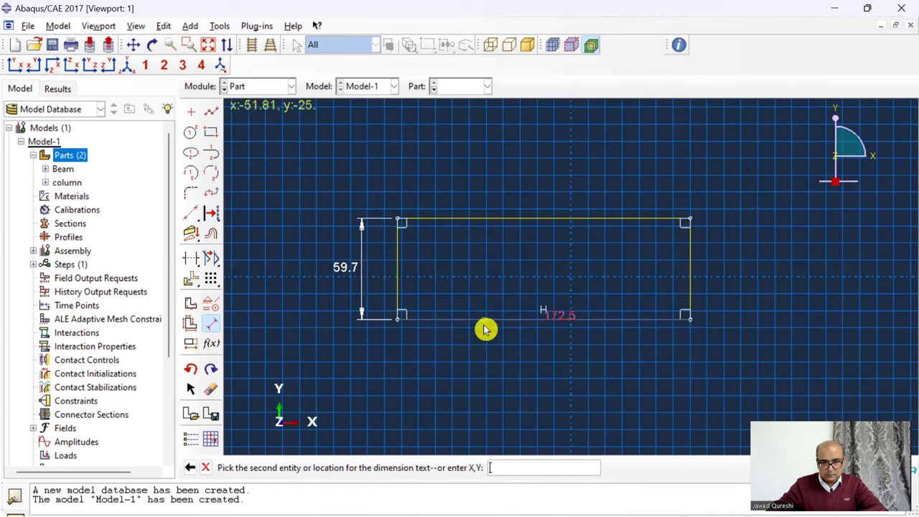
pyautogui.click(499, 356)
pyautogui.write('332')
pyautogui.press('Return')
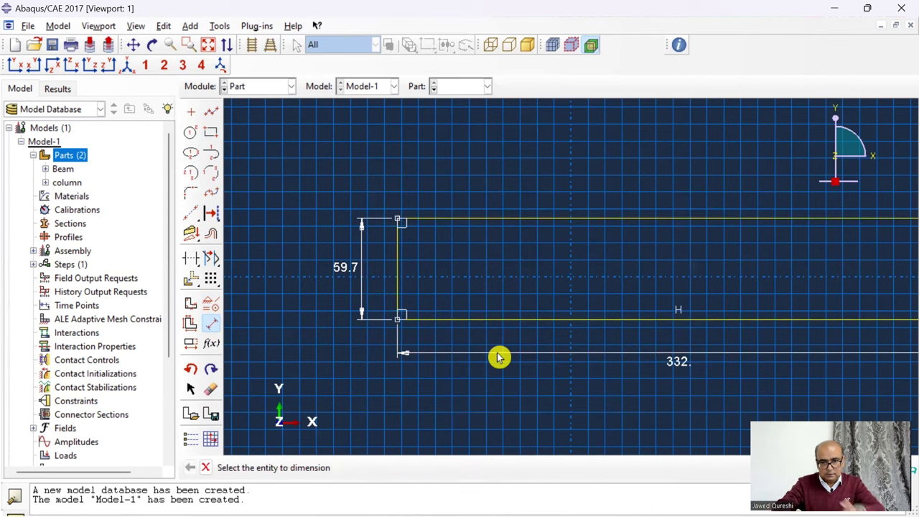
pyautogui.rightClick(498, 357)
pyautogui.click(525, 416)
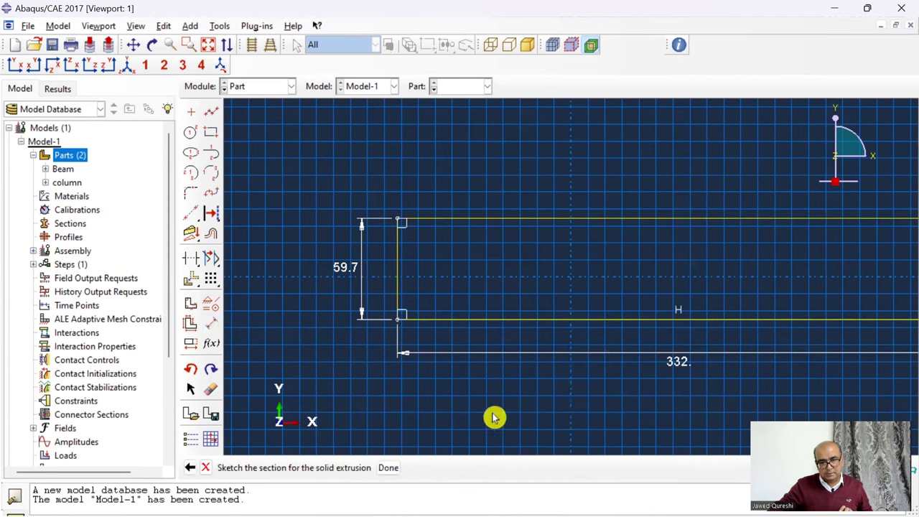
# - Finish the segment's section sketch and extrude it to a depth of 3
pyautogui.click(388, 468)
pyautogui.write('10')
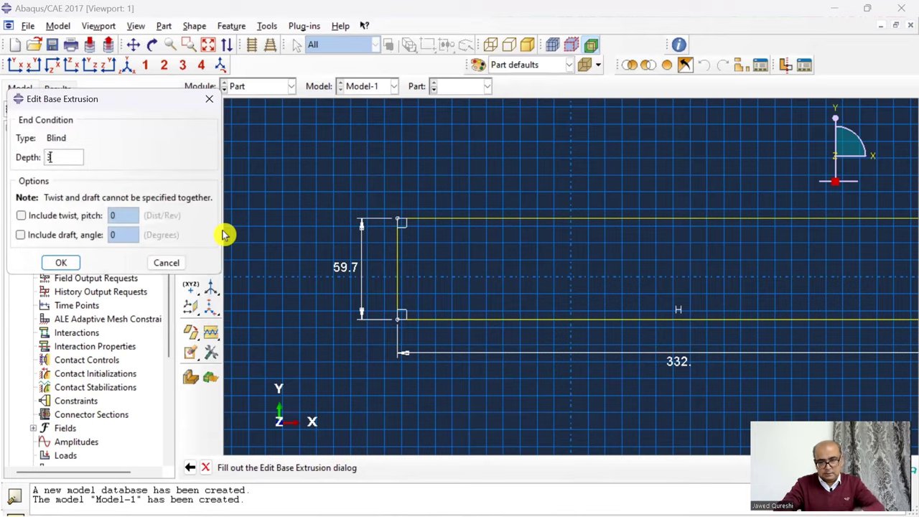
pyautogui.press('Return')
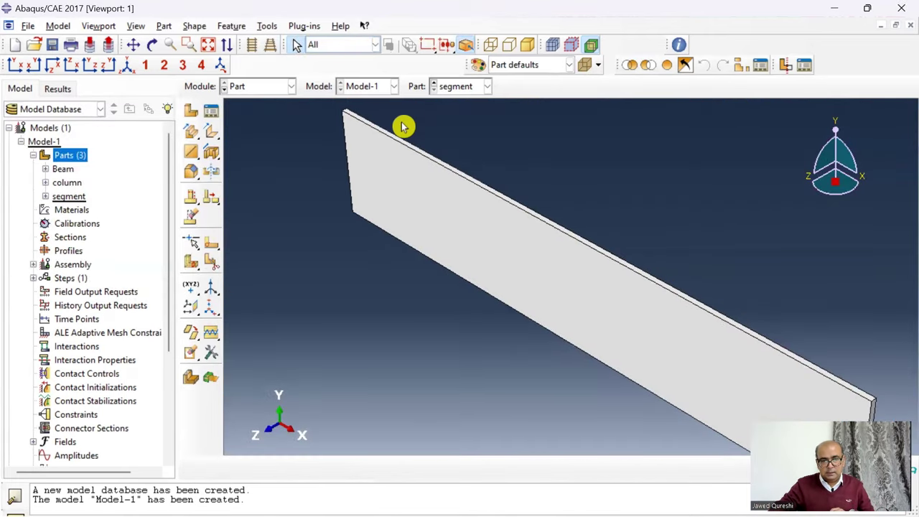
# - Start an extruded cut on the segment plate's large front face, using its short right edge as the vertical sketch orientation
pyautogui.click(197, 27)
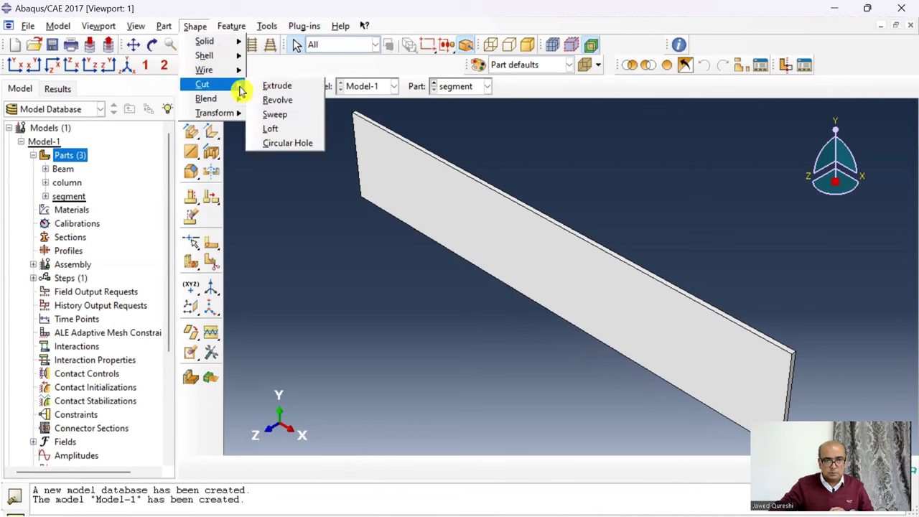
pyautogui.click(257, 84)
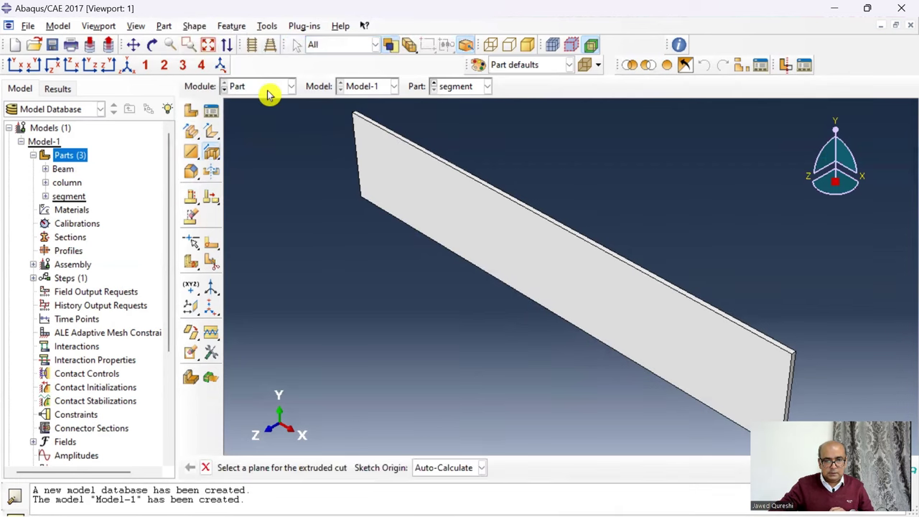
pyautogui.click(414, 177)
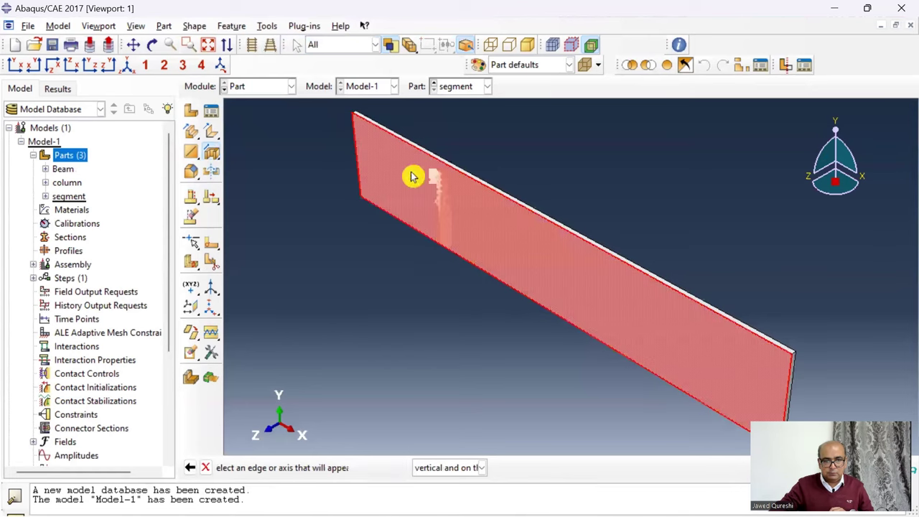
pyautogui.scroll(2, 776, 403)
pyautogui.click(790, 392)
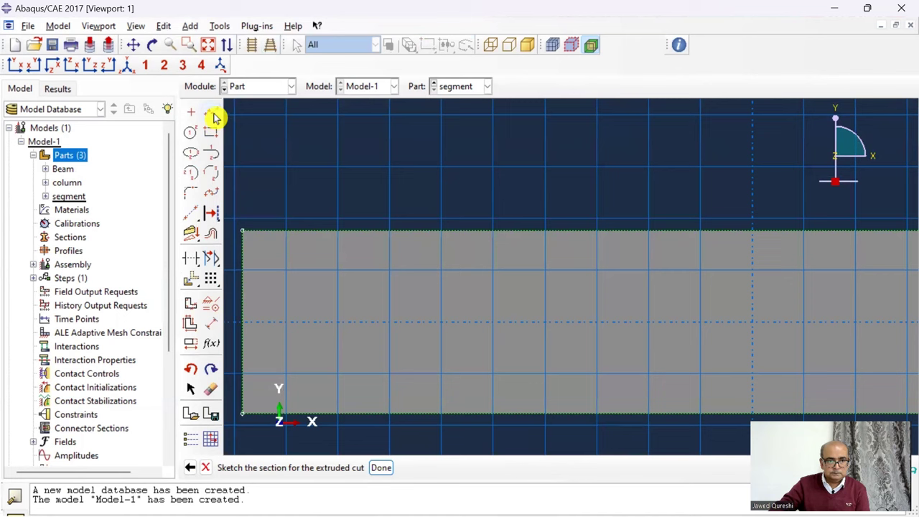
# - Sketch a horizontal line along the plate's top edge from its upper-left corner and dimension it to 10.2
pyautogui.click(212, 113)
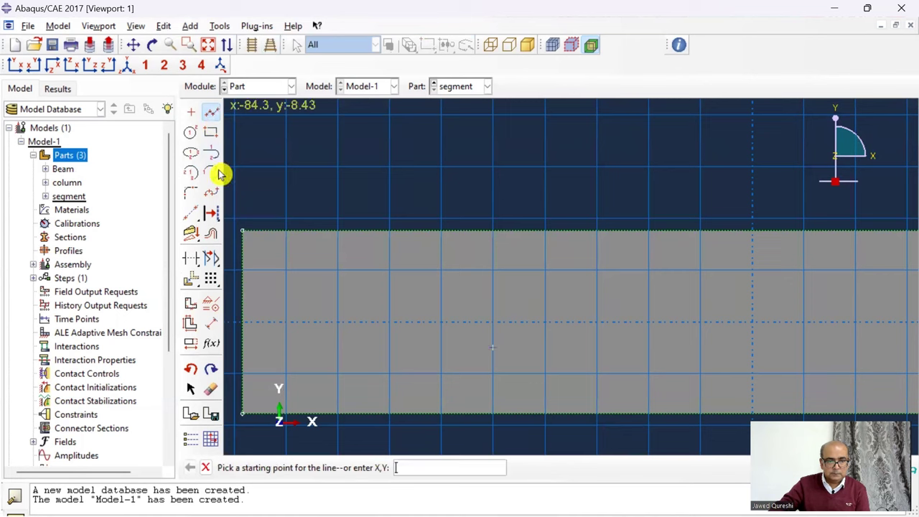
pyautogui.click(242, 233)
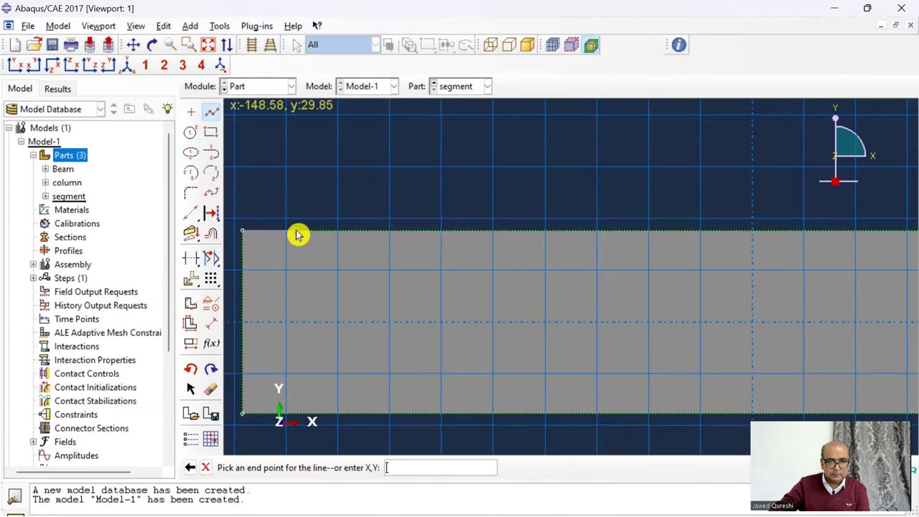
pyautogui.click(300, 241)
pyautogui.click(267, 230)
pyautogui.click(271, 201)
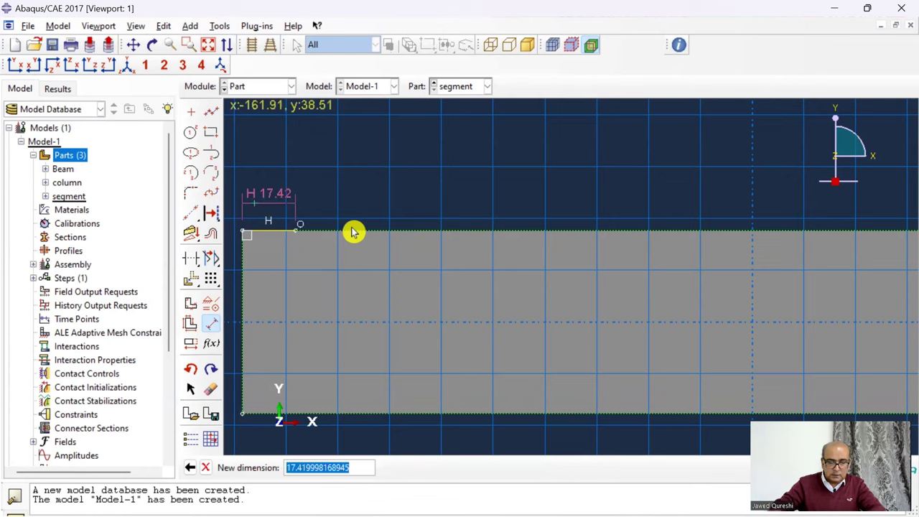
pyautogui.write('10.2')
pyautogui.press('Return')
# - Sketch a vertical line down the plate's left edge from the upper-left corner and dimension it to 10.2
pyautogui.scroll(3, 236, 272)
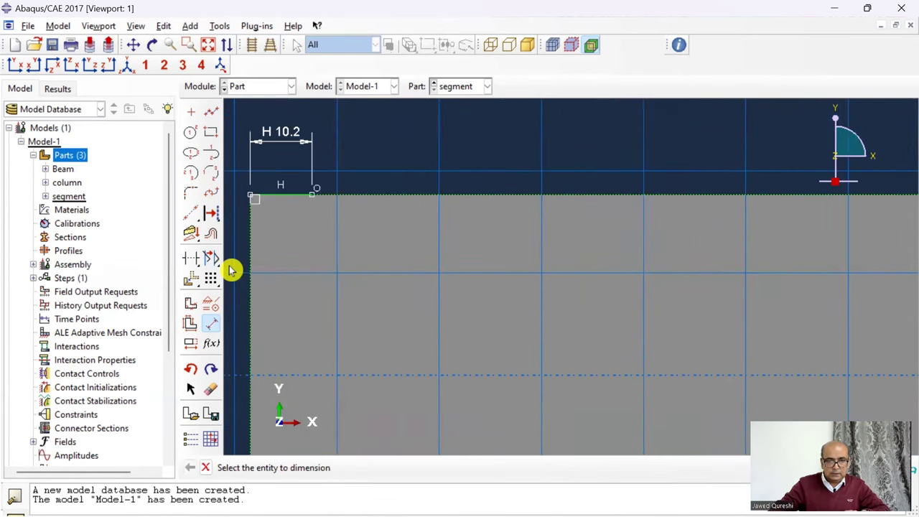
pyautogui.click(211, 113)
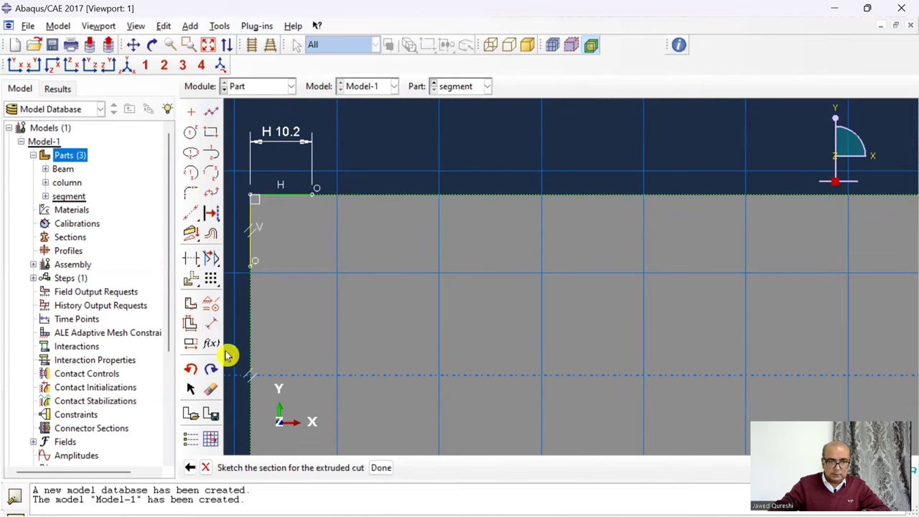
pyautogui.click(212, 325)
pyautogui.click(251, 248)
pyautogui.click(515, 244)
pyautogui.write('10.2')
pyautogui.press('Return')
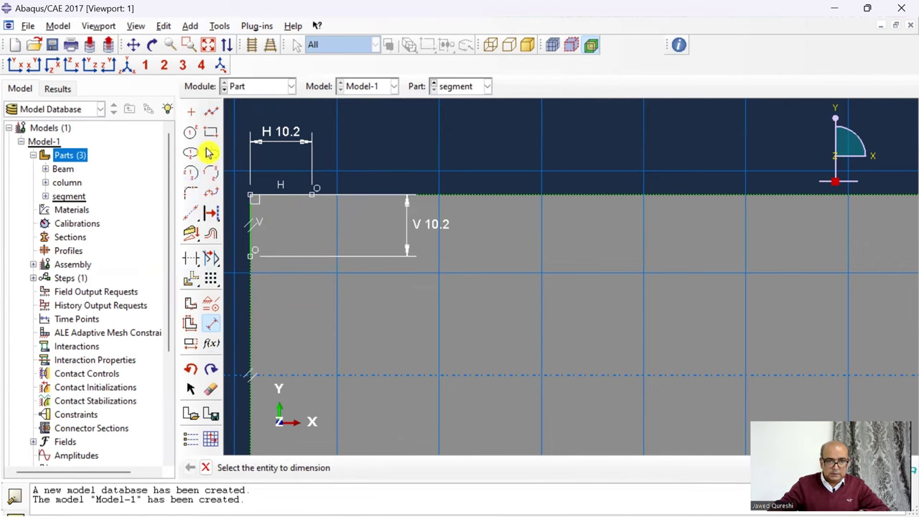
# - Close the cut triangle at the plate's upper-left corner with a diagonal line joining the two line ends
pyautogui.click(211, 115)
pyautogui.click(252, 253)
pyautogui.press('Escape')
# - Sketch a horizontal line along the top edge and a vertical line down the right edge from the plate's upper-right corner
pyautogui.scroll(-5, 381, 225)
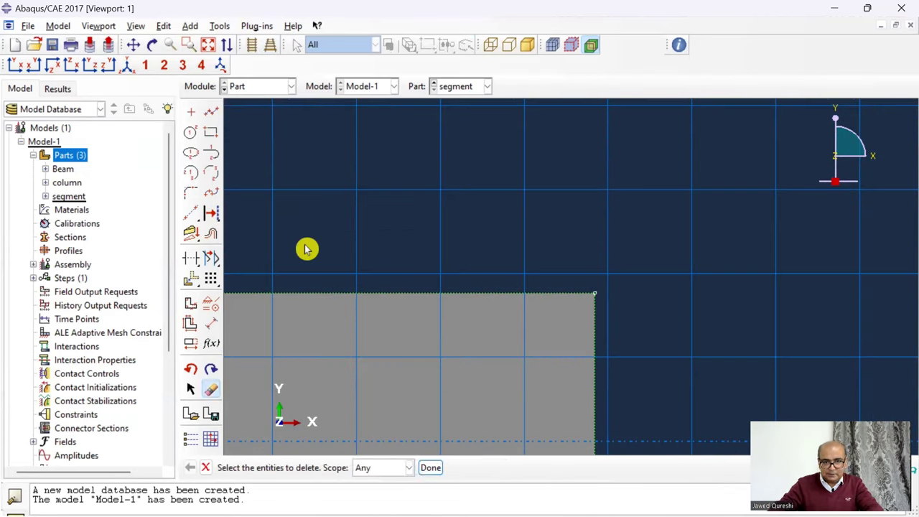
pyautogui.click(211, 111)
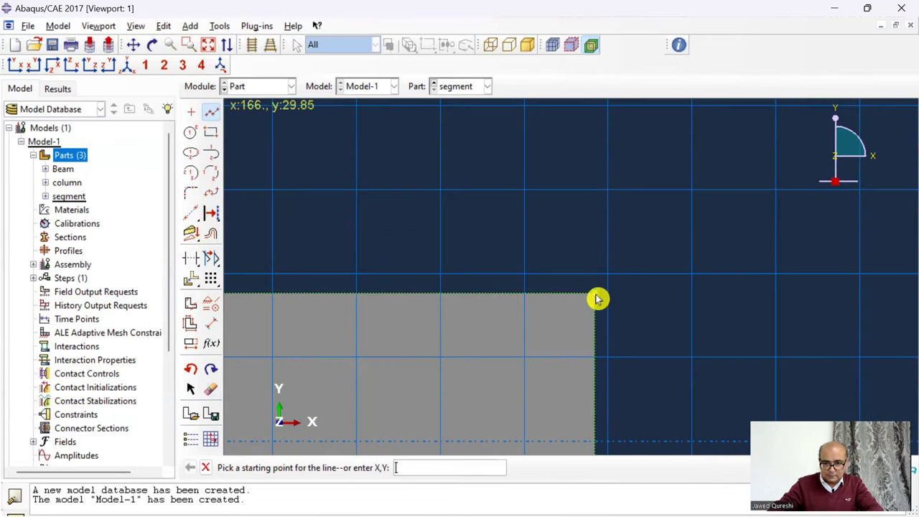
pyautogui.click(478, 292)
pyautogui.press('Escape')
pyautogui.click(211, 111)
pyautogui.click(590, 295)
pyautogui.click(599, 399)
pyautogui.press('Escape')
pyautogui.click(211, 111)
# - Dimension the horizontal line at the plate's upper-right corner to 10.2
pyautogui.click(211, 323)
pyautogui.click(477, 292)
pyautogui.click(595, 294)
pyautogui.write('10.2')
pyautogui.press('Return')
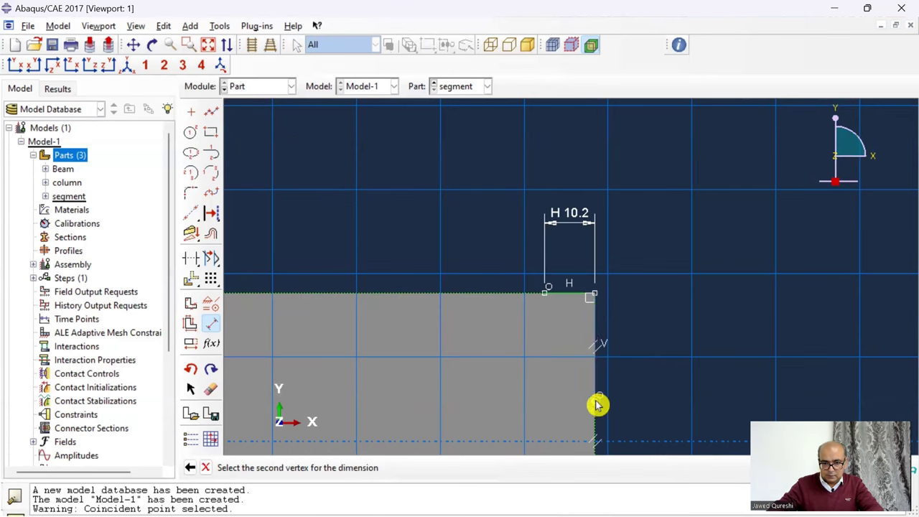
# - Dimension the vertical line at the plate's upper-right corner to 10.2 and close the cut triangle with a diagonal line
pyautogui.click(599, 396)
pyautogui.write('10.2')
pyautogui.press('Return')
pyautogui.click(211, 111)
pyautogui.click(545, 292)
pyautogui.click(595, 343)
pyautogui.press('Escape')
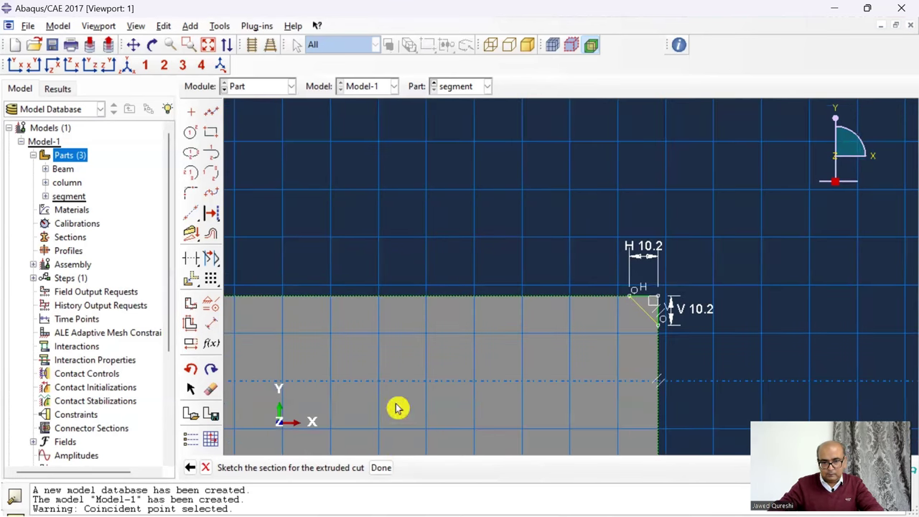
# - Finish the corner triangle sketch and cut it out of the segment plate with a Through All extruded cut
pyautogui.click(382, 468)
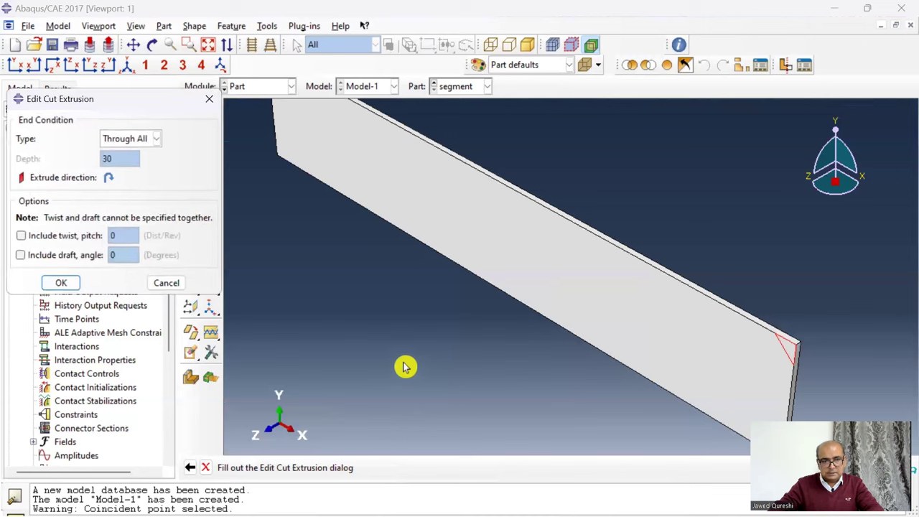
pyautogui.click(60, 285)
pyautogui.scroll(-3, 723, 266)
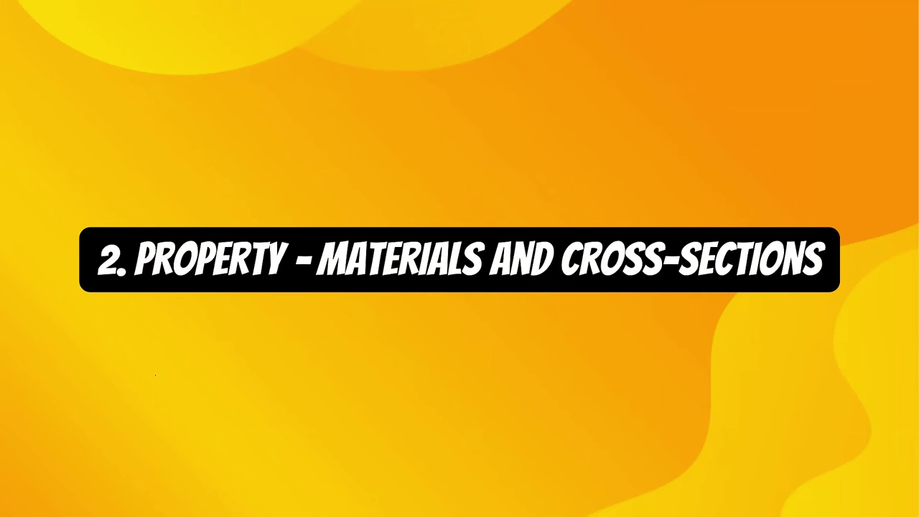
# - Create a material named Steel with isotropic elastic behavior, Young's modulus 210000 and Poisson's ratio 0.3
pyautogui.click(79, 217)
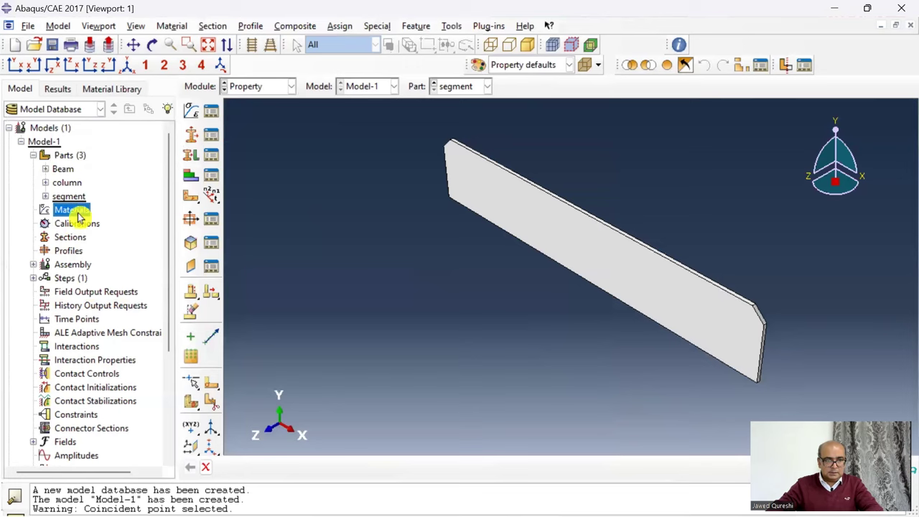
pyautogui.doubleClick(79, 217)
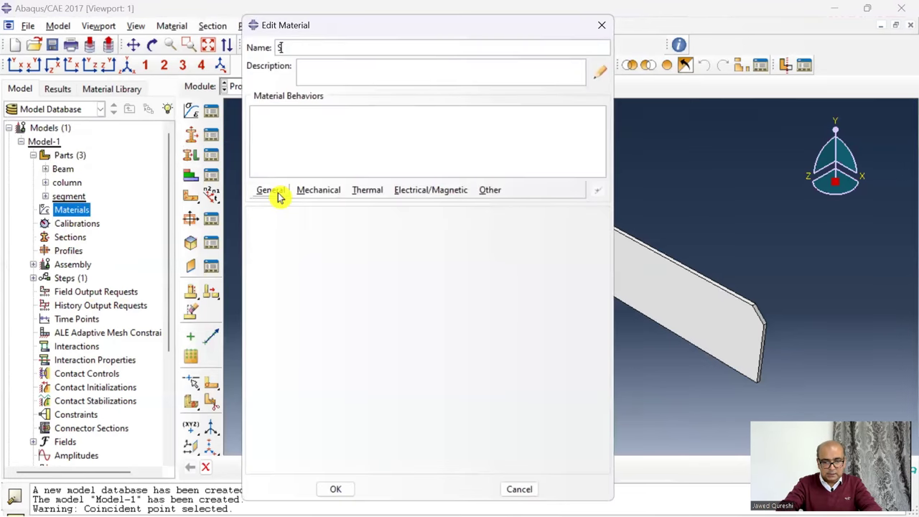
pyautogui.click(316, 190)
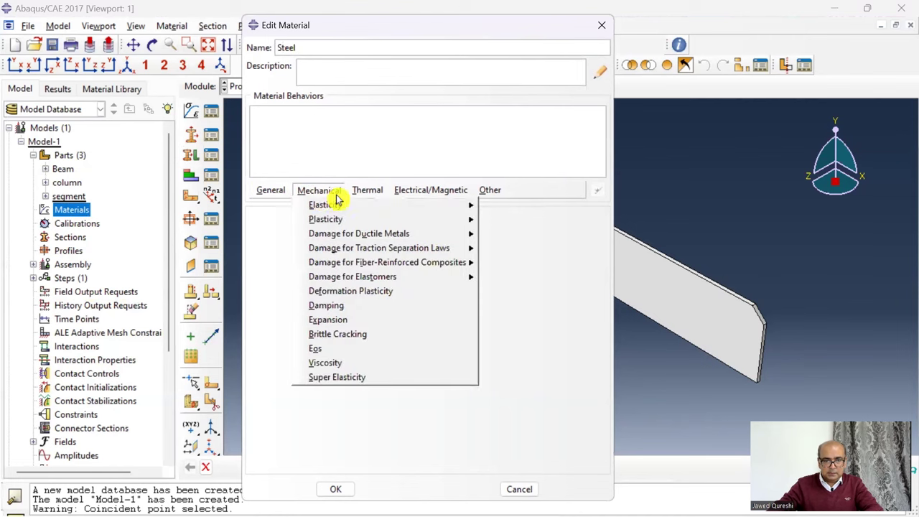
pyautogui.moveTo(403, 204)
pyautogui.click(506, 206)
pyautogui.click(308, 386)
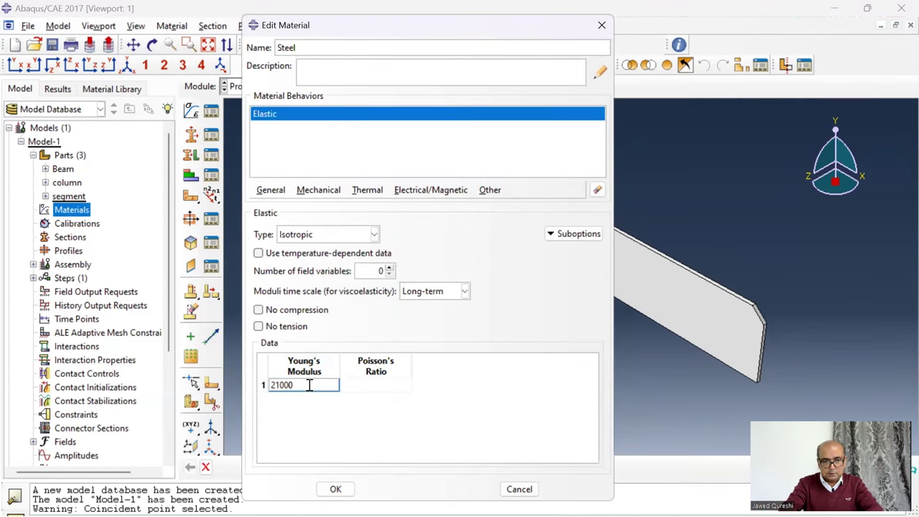
pyautogui.click(378, 386)
pyautogui.write('0')
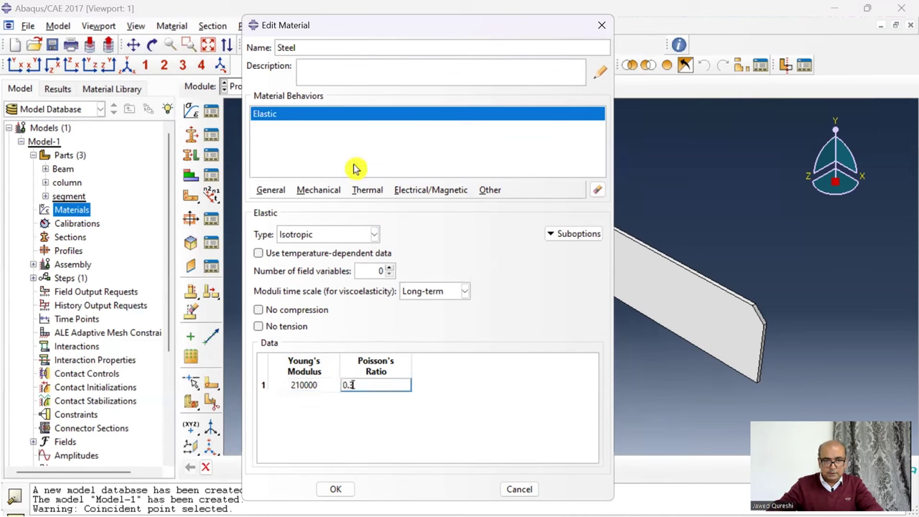
# - Add plastic behavior to Steel with yield stress 370 at plastic strain 0 and 460 at 0.25, and save the material
pyautogui.click(323, 189)
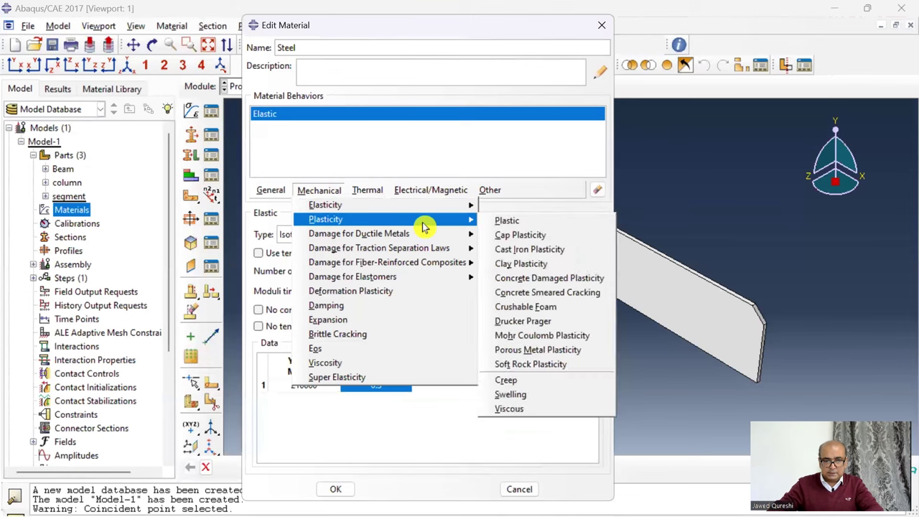
pyautogui.press('Escape')
pyautogui.click(313, 348)
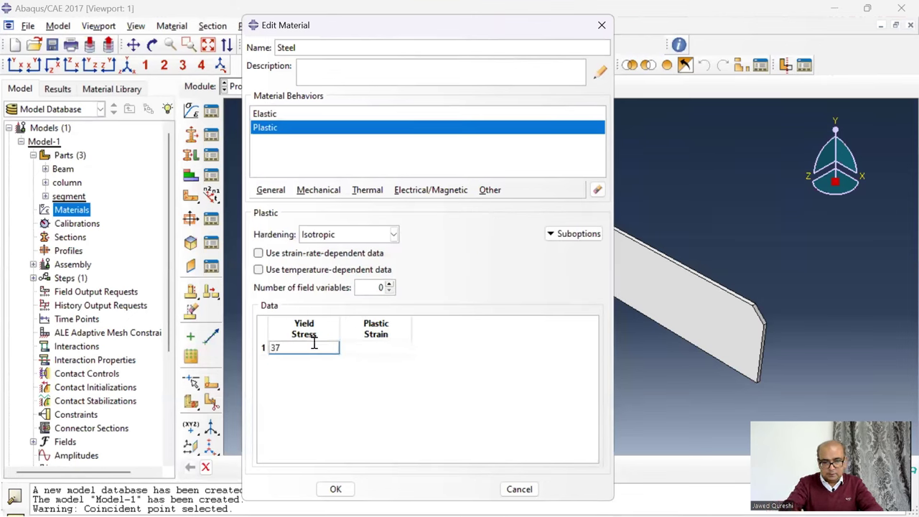
pyautogui.click(361, 348)
pyautogui.write('0')
pyautogui.press('Return')
pyautogui.write('460')
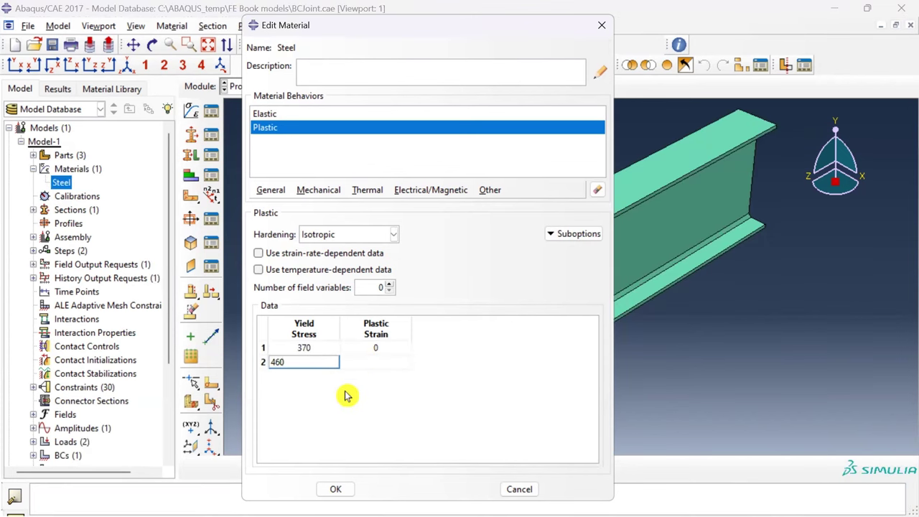
pyautogui.click(374, 362)
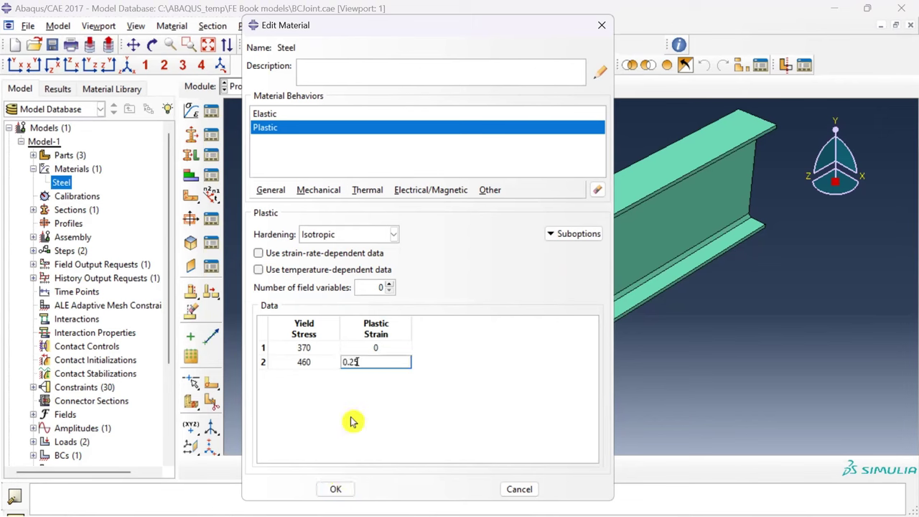
pyautogui.click(337, 489)
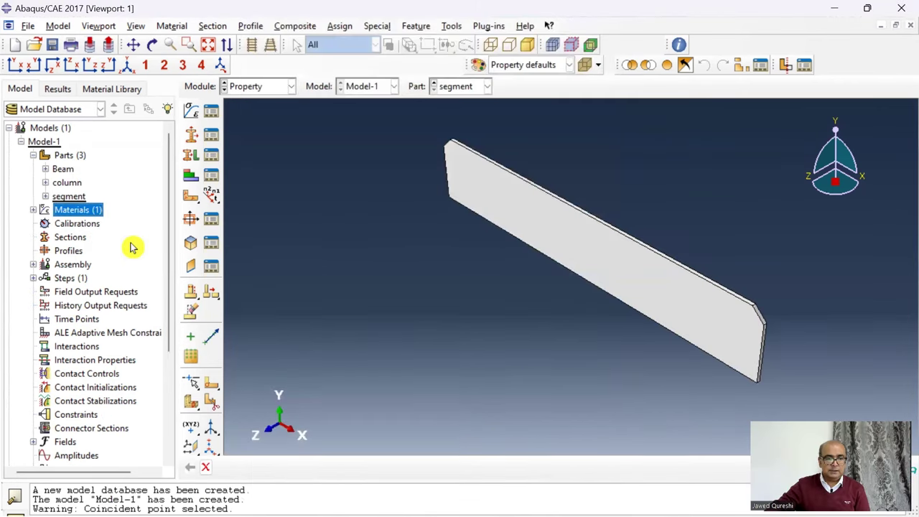
# - Create a homogeneous solid section named Section-1 that uses the Steel material
pyautogui.doubleClick(76, 238)
pyautogui.click(395, 328)
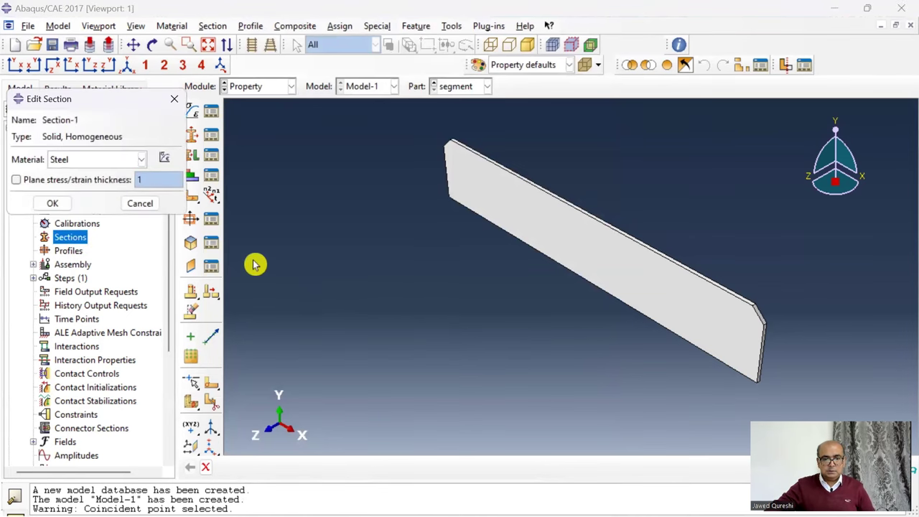
pyautogui.click(64, 241)
pyautogui.click(64, 204)
# - Assign Section-1 to the whole Beam part, creating the region set Set-1
pyautogui.click(46, 169)
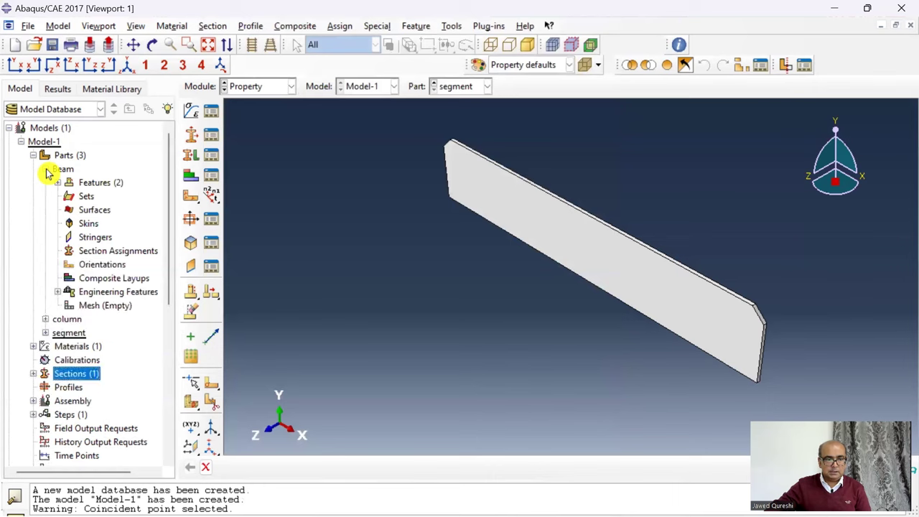
pyautogui.doubleClick(108, 251)
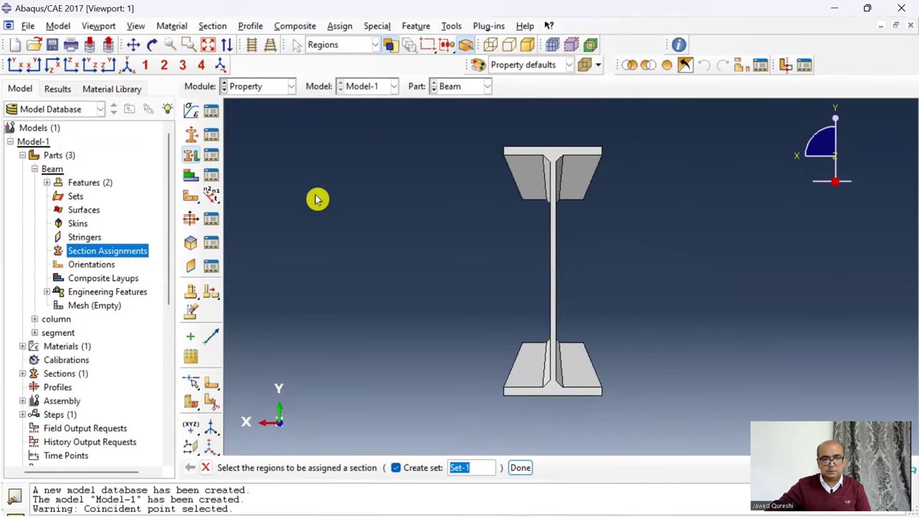
pyautogui.click(505, 247)
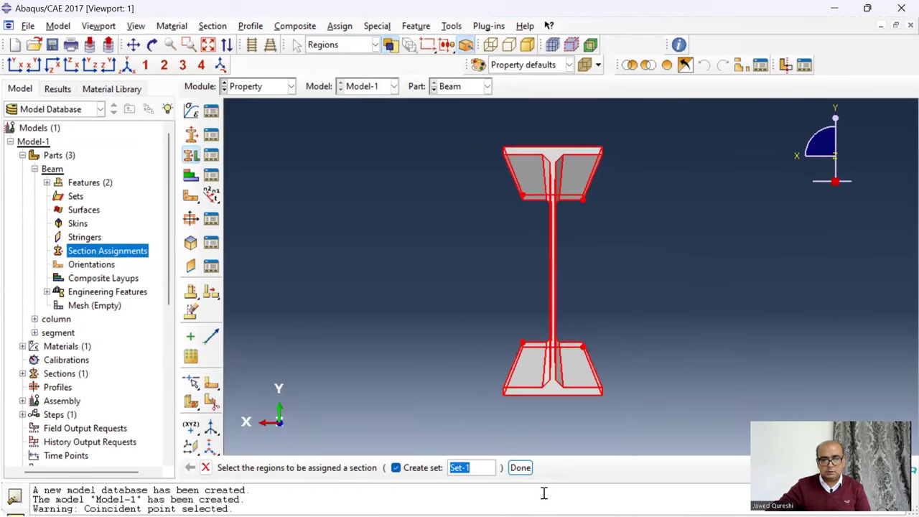
pyautogui.click(519, 468)
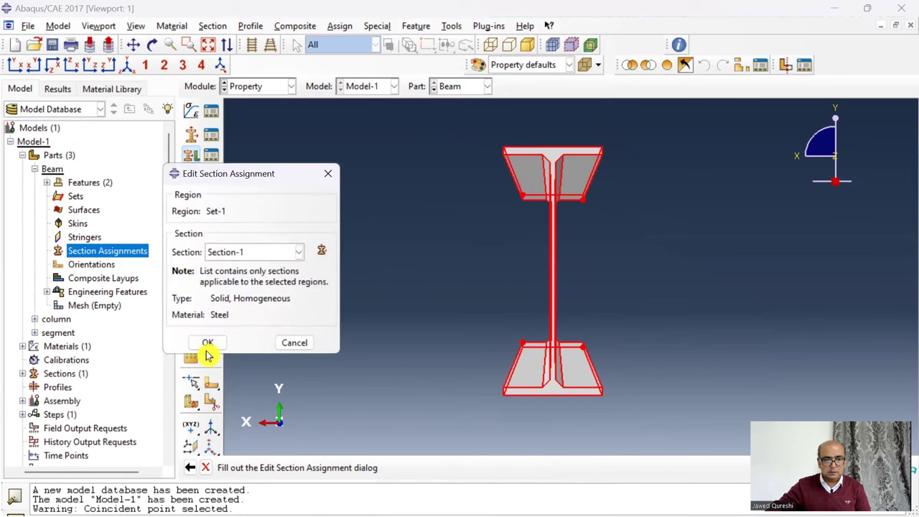
pyautogui.click(209, 344)
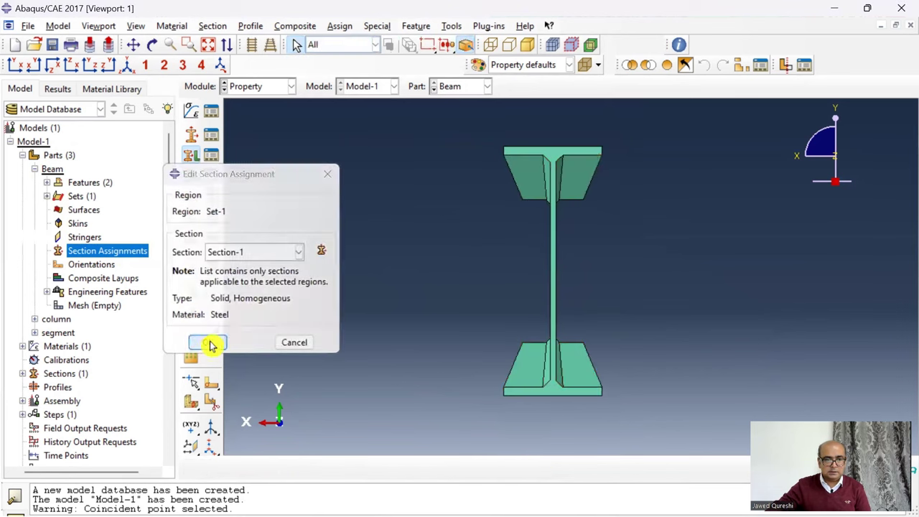
# - Assign Section-1 to the whole column part, with its region stored as Set-1
pyautogui.click(35, 318)
pyautogui.doubleClick(107, 400)
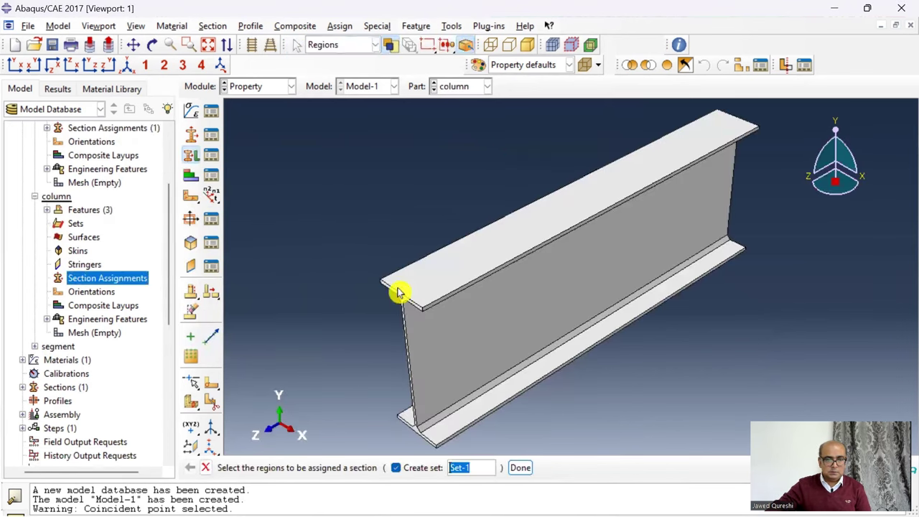
pyautogui.scroll(-2, 501, 307)
pyautogui.moveTo(285, 269); pyautogui.dragTo(286, 269)
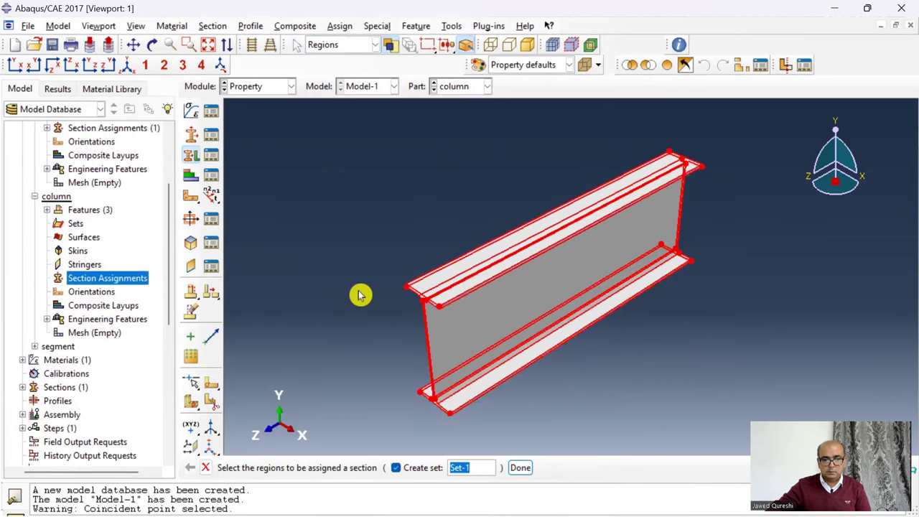
pyautogui.click(524, 470)
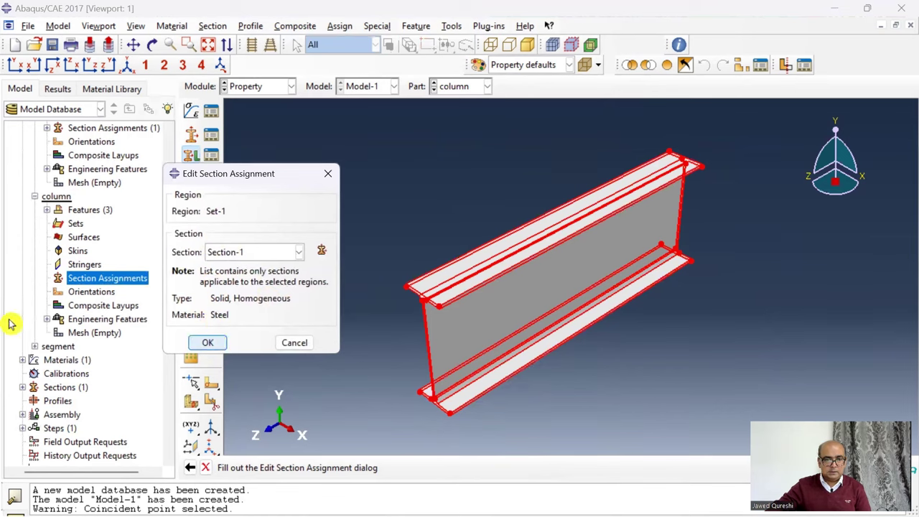
pyautogui.press('Return')
# - Assign Section-1 to the whole segment plate, with its region stored as Set-1
pyautogui.scroll(-2, 26, 300)
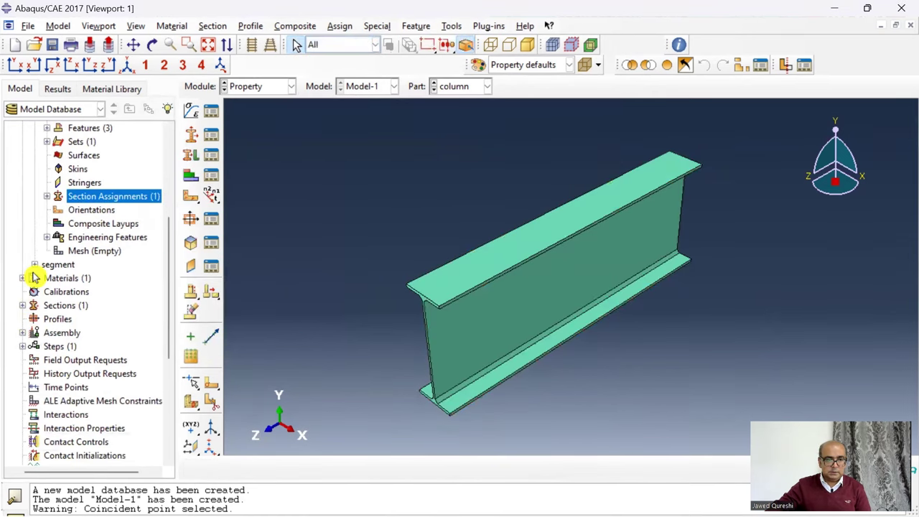
pyautogui.click(35, 265)
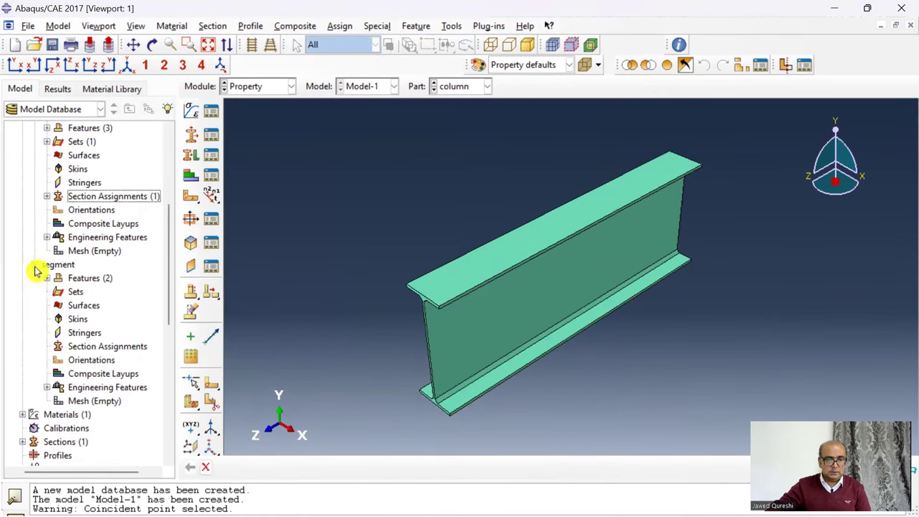
pyautogui.click(134, 346)
pyautogui.doubleClick(134, 347)
pyautogui.moveTo(502, 334); pyautogui.dragTo(421, 210)
pyautogui.click(520, 468)
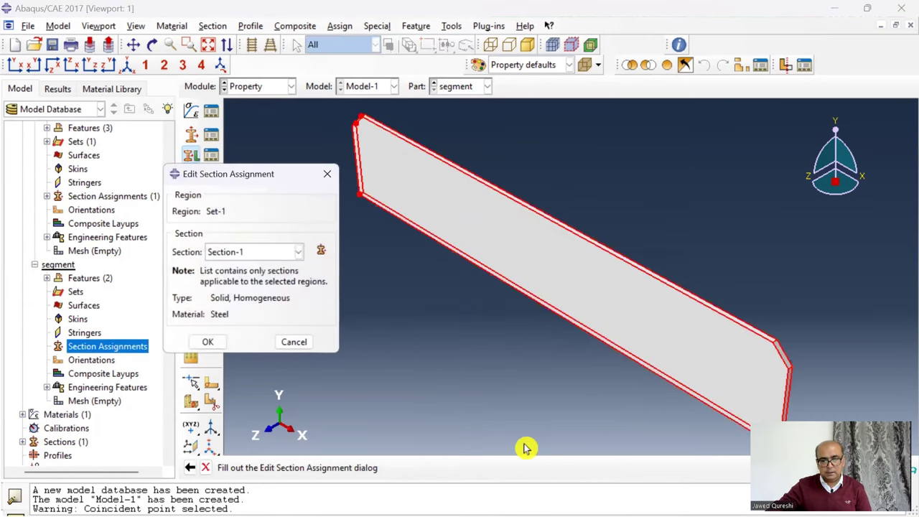
pyautogui.click(215, 345)
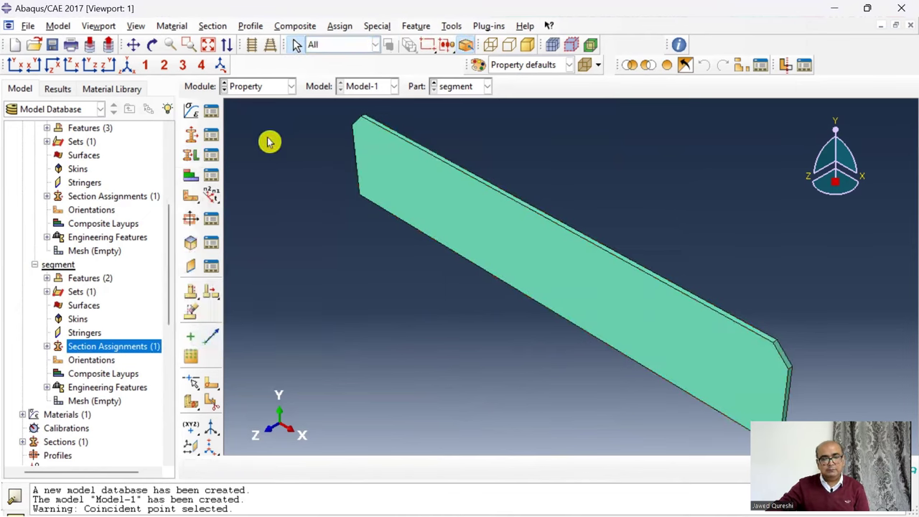
# - Switch to the Assembly module and create a dependent instance of the Beam part with auto-offset from other instances
pyautogui.click(284, 87)
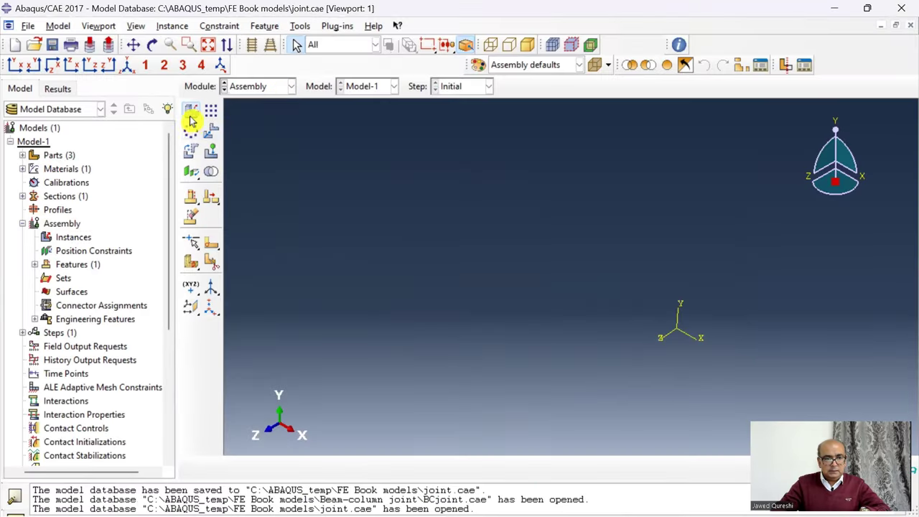
pyautogui.click(191, 111)
pyautogui.click(216, 212)
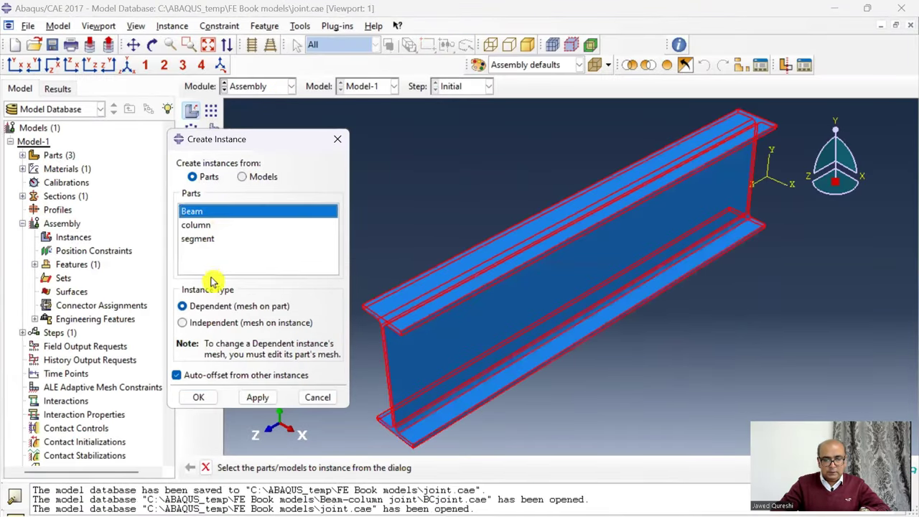
pyautogui.click(198, 398)
# - Create a dependent instance of the column part, auto-offset from the beam instance
pyautogui.click(198, 112)
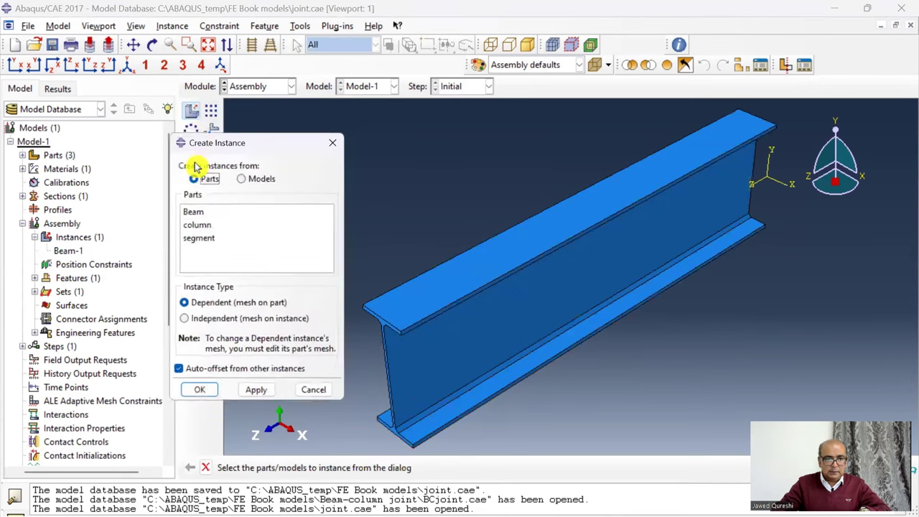
pyautogui.click(204, 224)
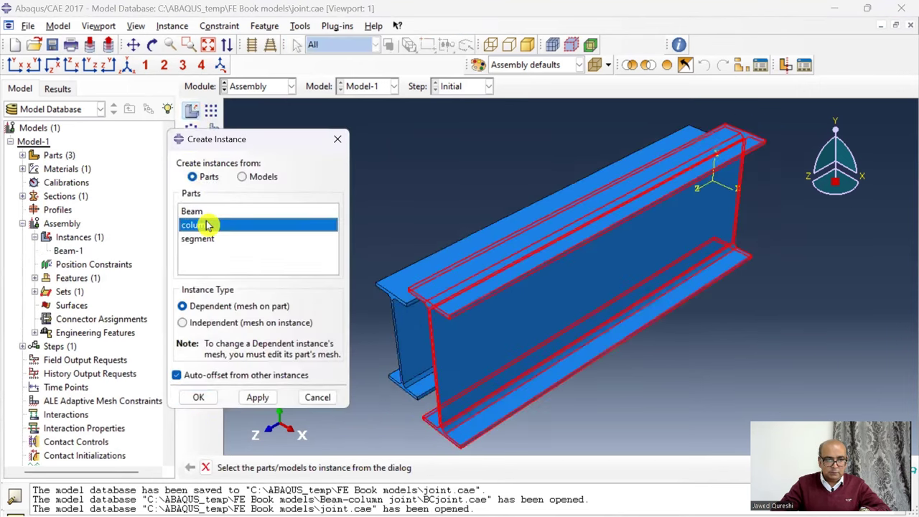
pyautogui.click(198, 398)
# - Rotate the column instance by 90 degrees about an axis along the front end edge of its upper flange, and accept the position
pyautogui.scroll(3, 326, 352)
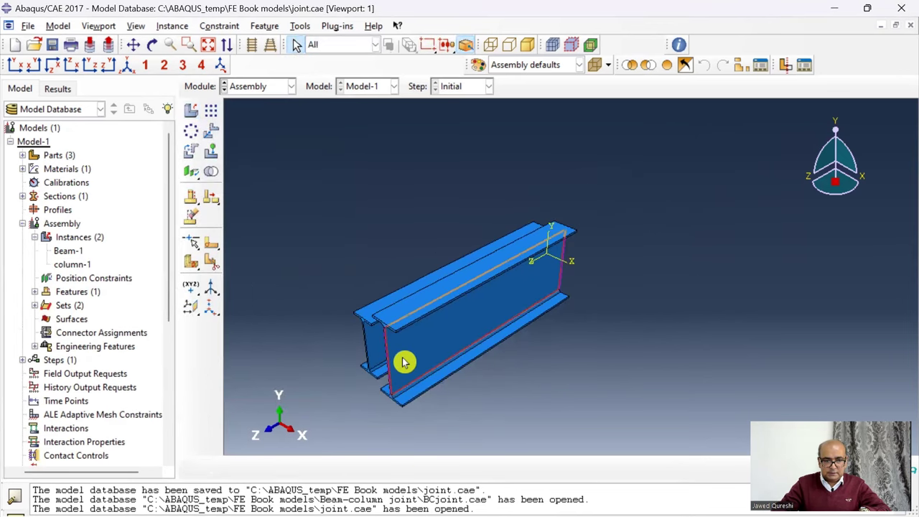
pyautogui.click(171, 26)
pyautogui.click(203, 115)
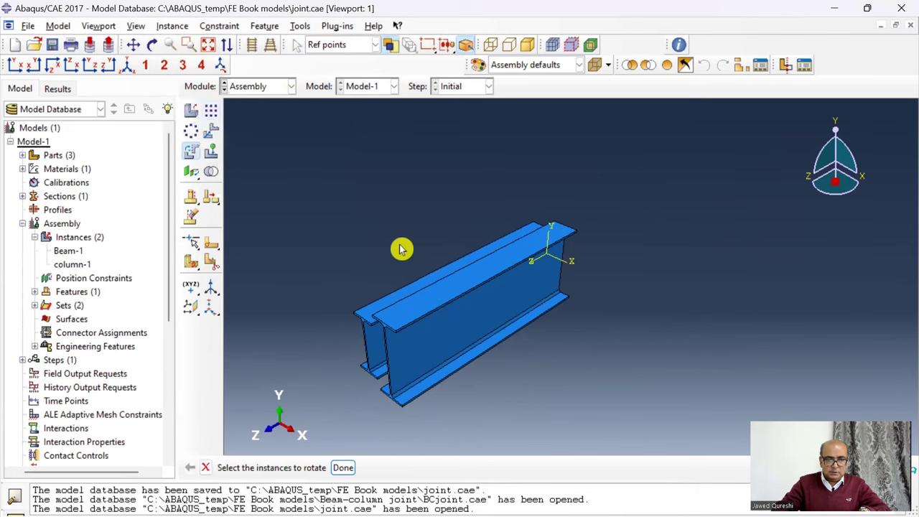
pyautogui.click(418, 384)
pyautogui.middleClick(396, 321)
pyautogui.scroll(-5, 396, 320)
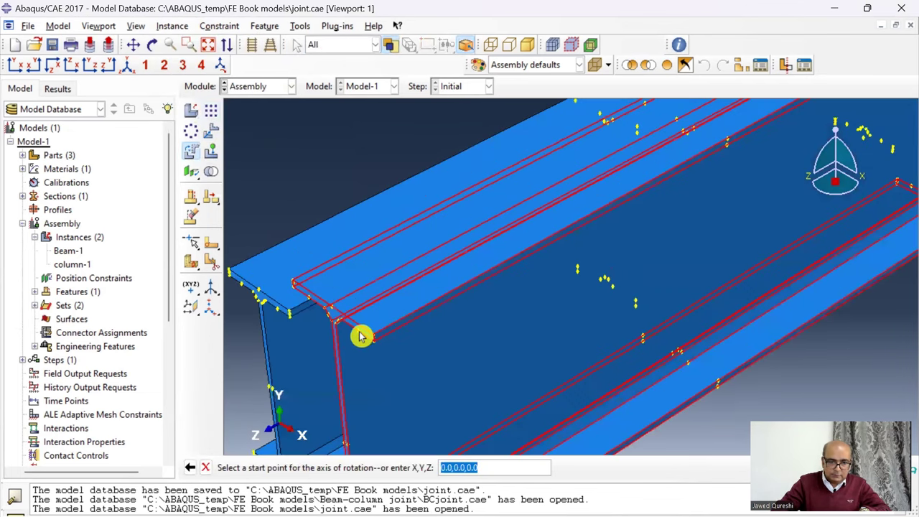
pyautogui.scroll(-3, 362, 340)
pyautogui.click(305, 309)
pyautogui.click(356, 323)
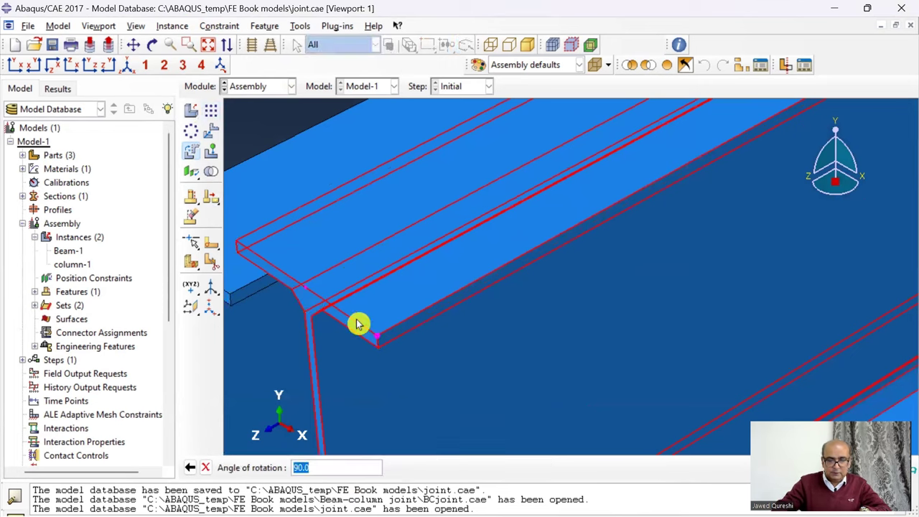
pyautogui.press('Return')
pyautogui.scroll(5, 363, 316)
pyautogui.click(308, 466)
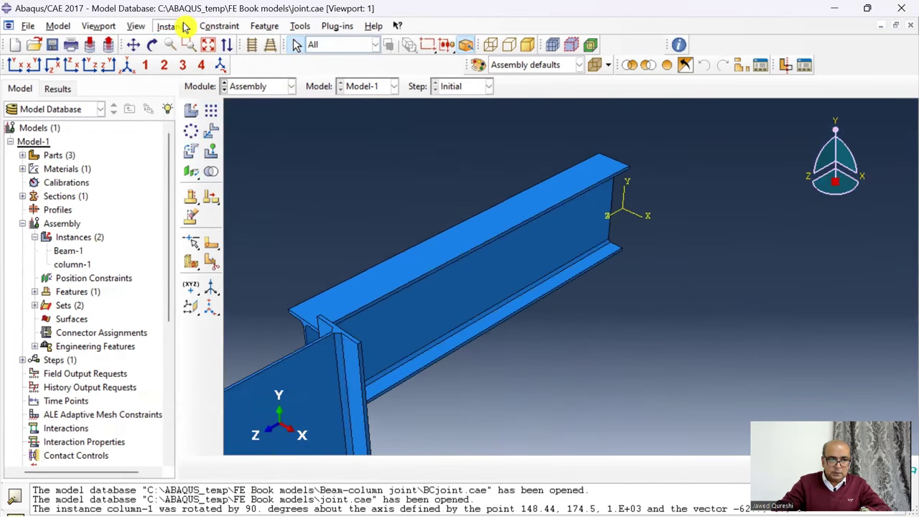
# - Translate the beam instance from its upper flange's end-edge midpoint to the midpoint of the column flange's outer top edge, and accept the position
pyautogui.click(172, 26)
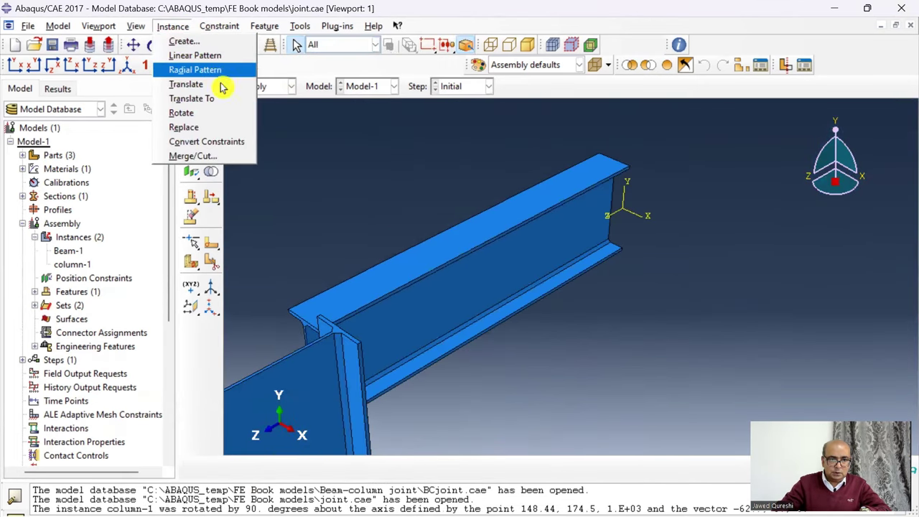
pyautogui.click(228, 101)
pyautogui.click(432, 311)
pyautogui.click(353, 468)
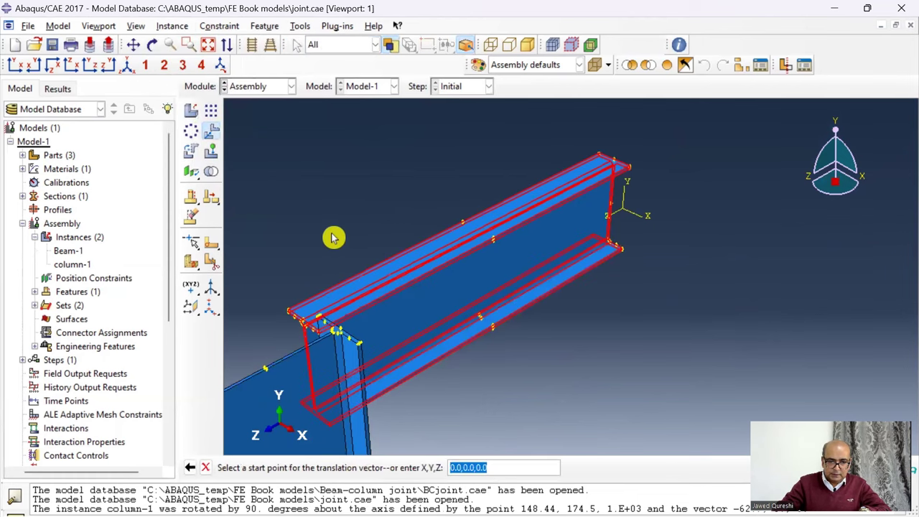
pyautogui.scroll(2, 303, 330)
pyautogui.scroll(2, 287, 352)
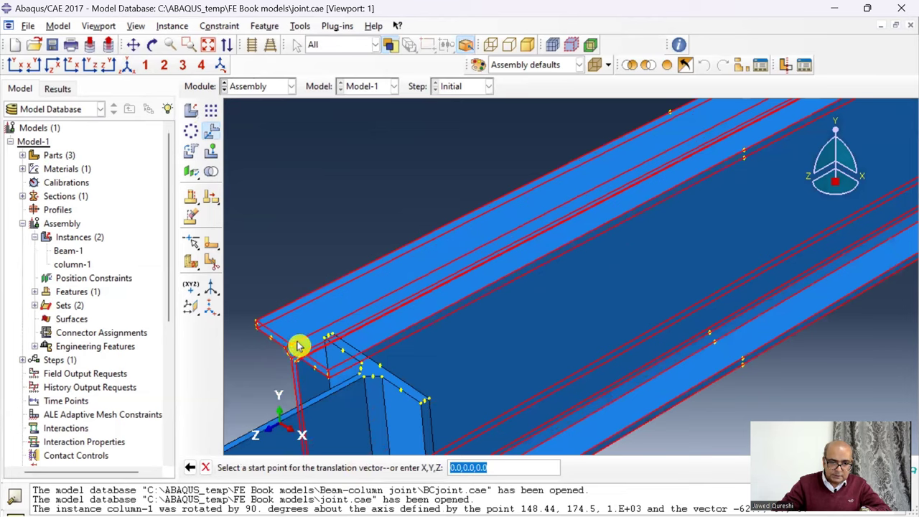
pyautogui.scroll(2, 298, 346)
pyautogui.click(299, 344)
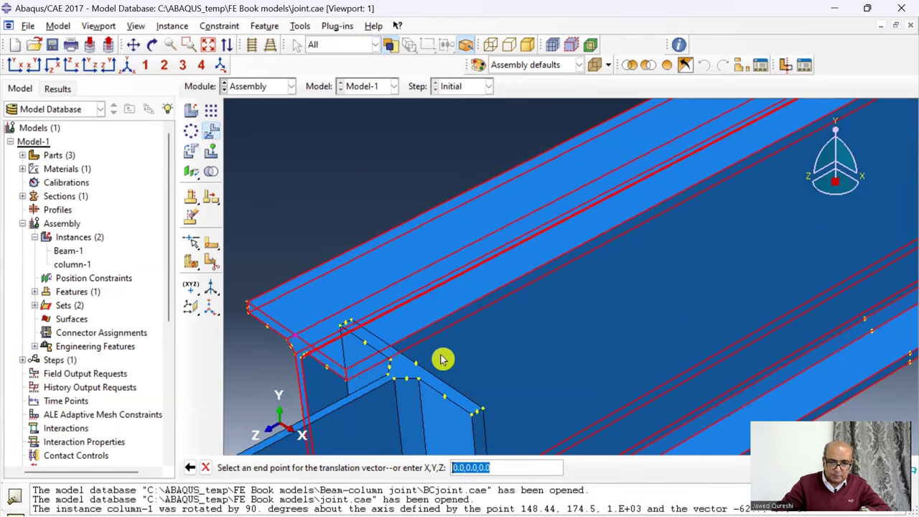
pyautogui.click(420, 367)
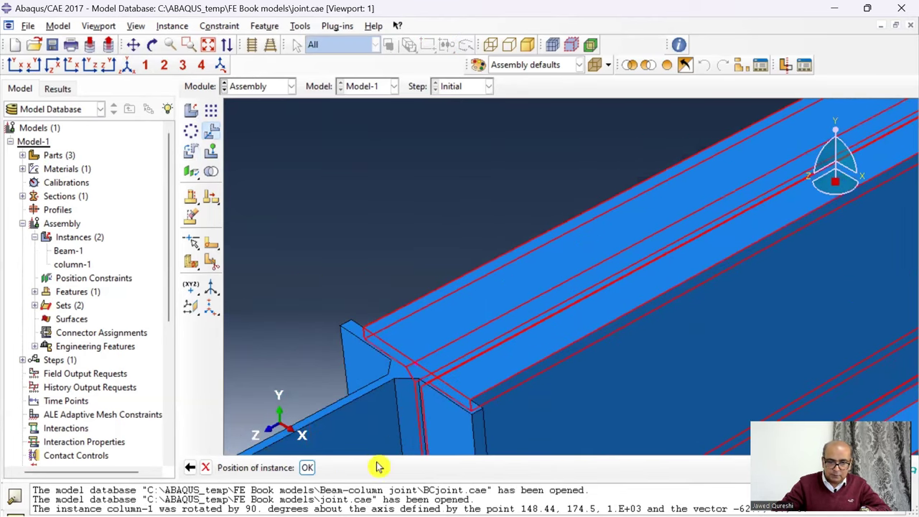
pyautogui.click(307, 467)
pyautogui.scroll(4, 369, 359)
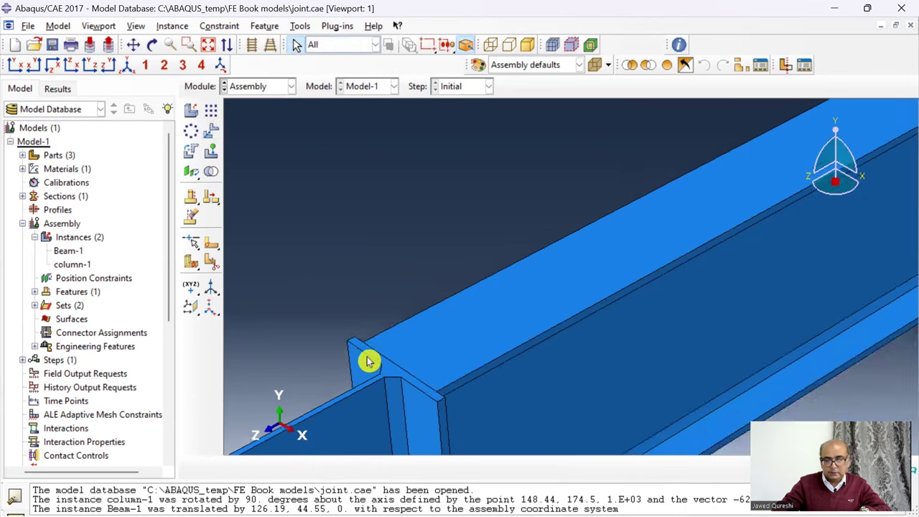
pyautogui.scroll(-5, 421, 343)
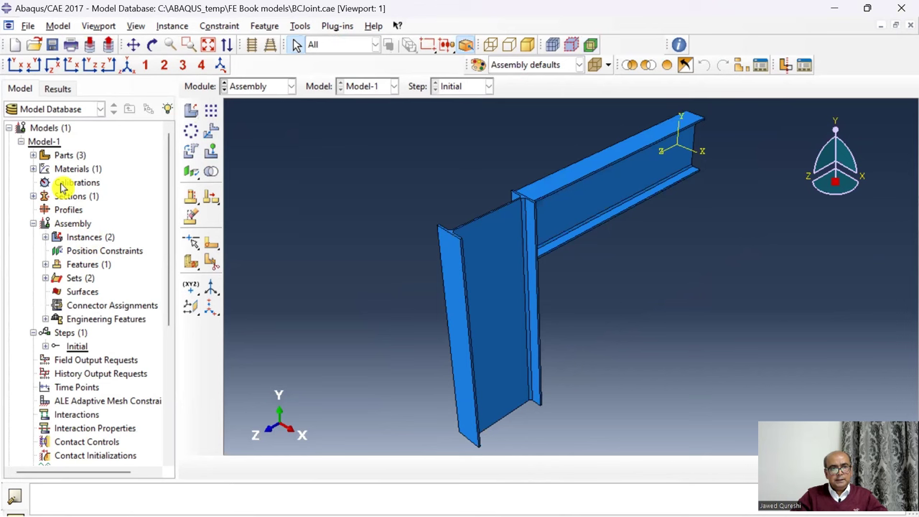
# - Open the section sketch of the Beam part's solid extrusion for editing
pyautogui.click(34, 155)
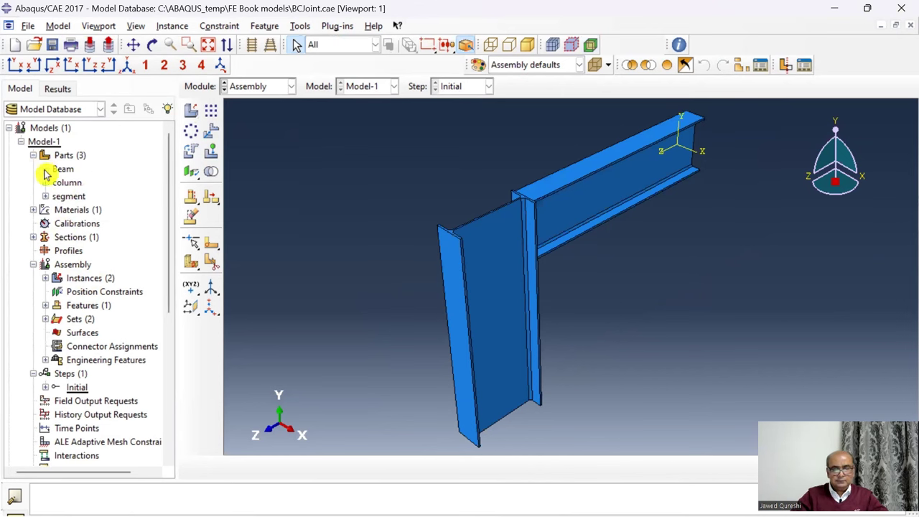
pyautogui.click(46, 170)
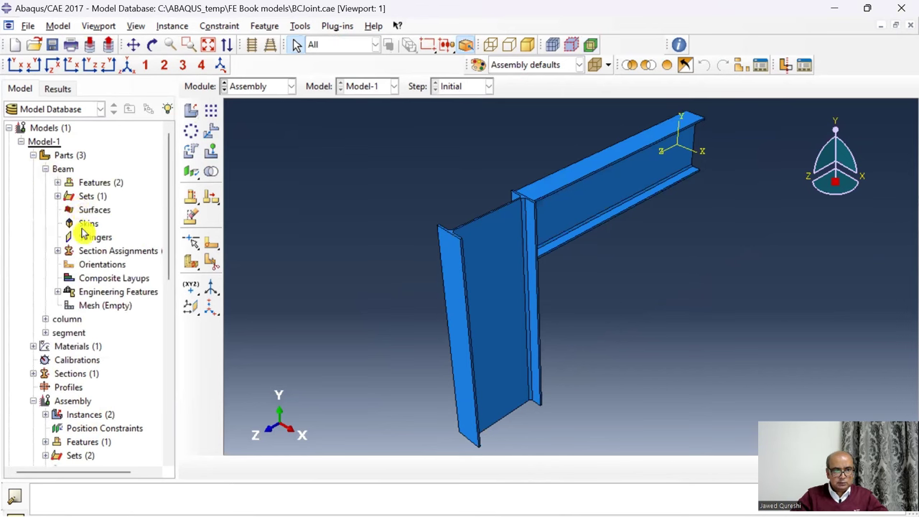
pyautogui.click(59, 183)
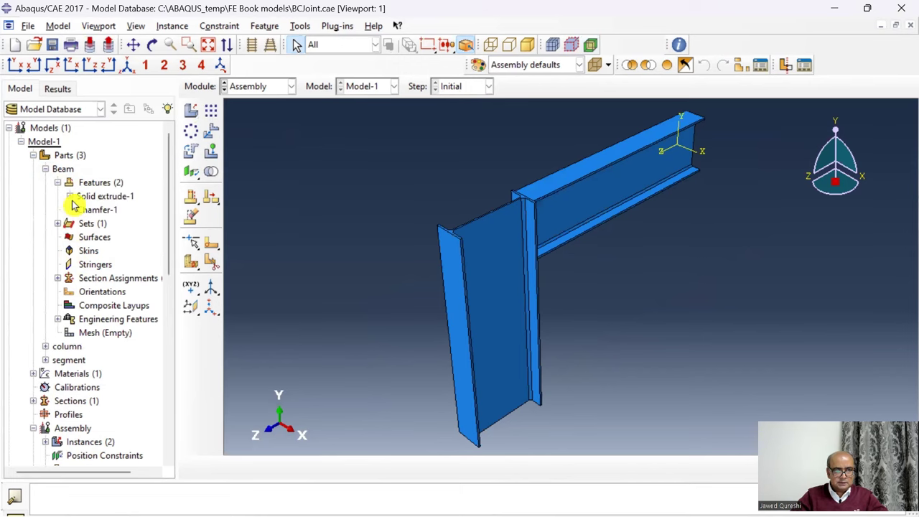
pyautogui.click(70, 196)
pyautogui.doubleClick(114, 209)
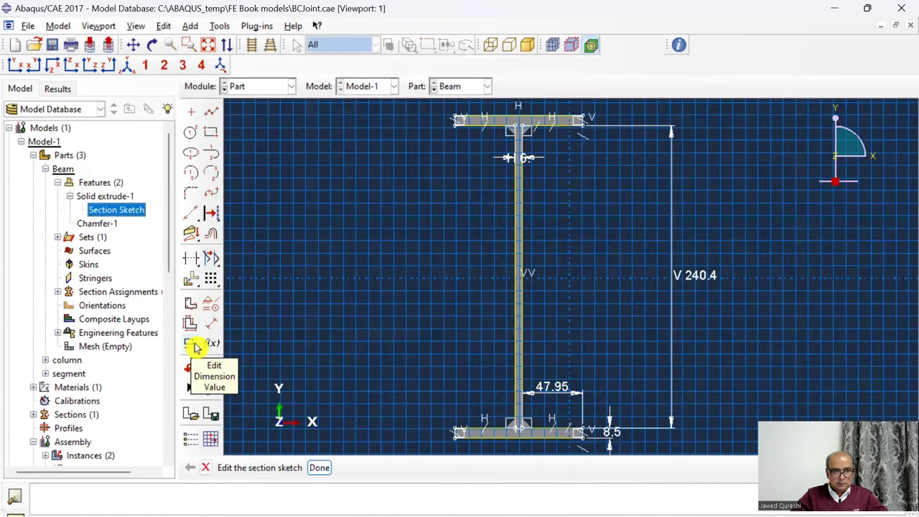
# - Set the lower flange thickness in the beam section sketch to 8.4, finish the sketch, and acknowledge the regeneration warning
pyautogui.click(193, 345)
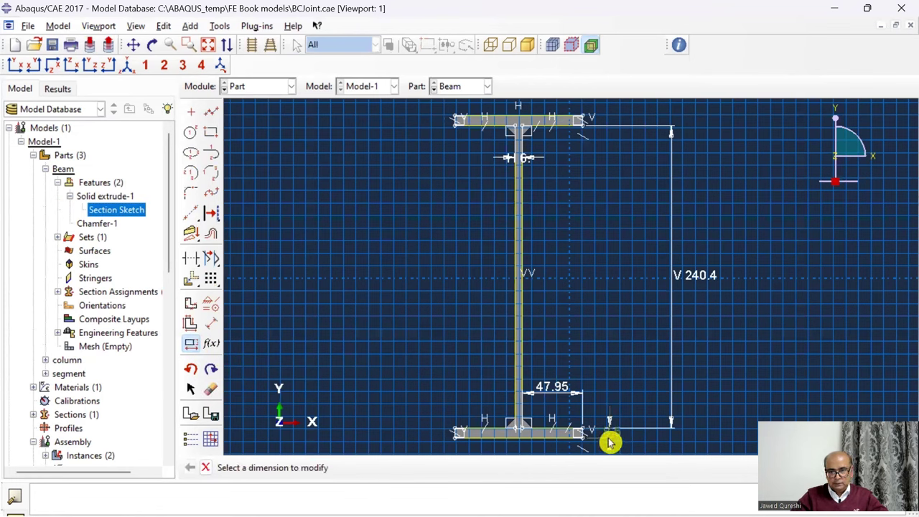
pyautogui.click(609, 439)
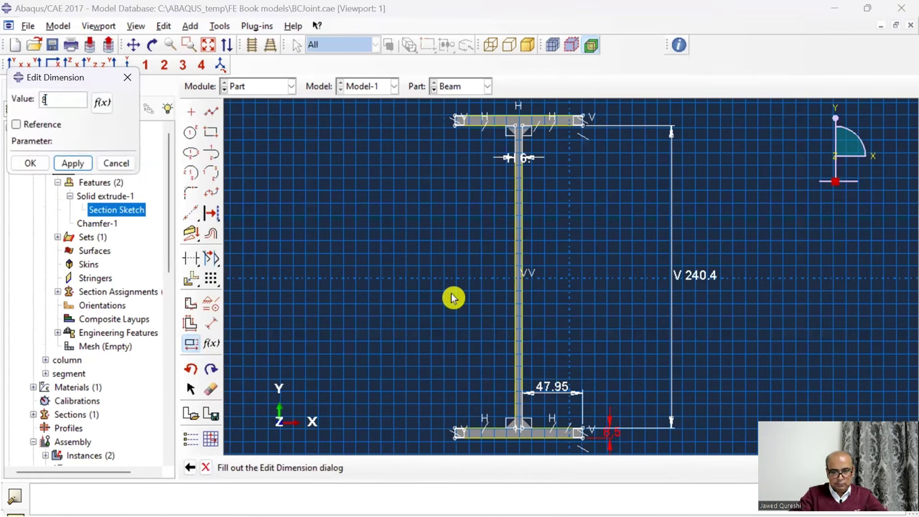
pyautogui.click(58, 169)
pyautogui.rightClick(316, 241)
pyautogui.click(351, 324)
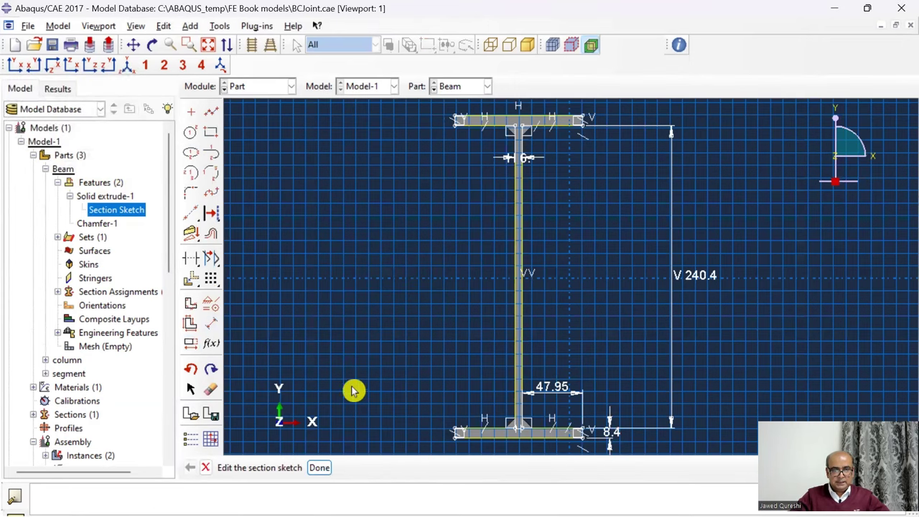
pyautogui.click(319, 468)
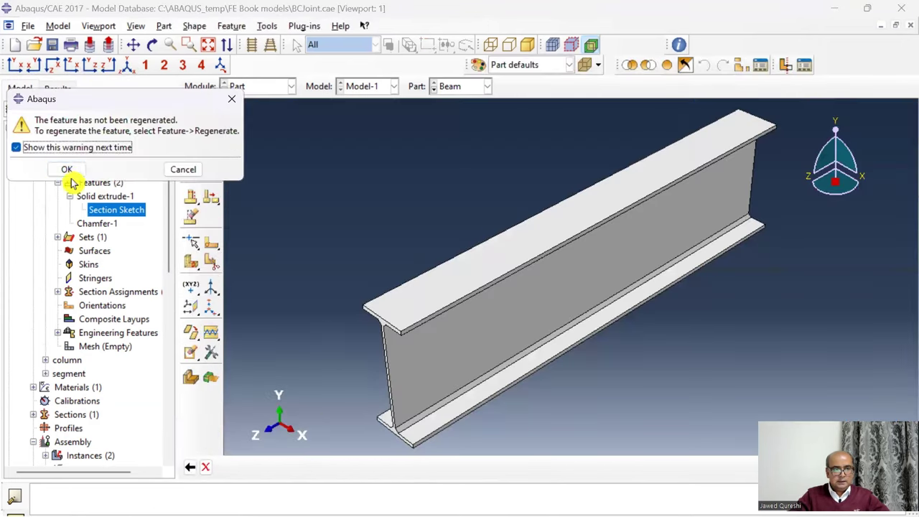
pyautogui.click(66, 170)
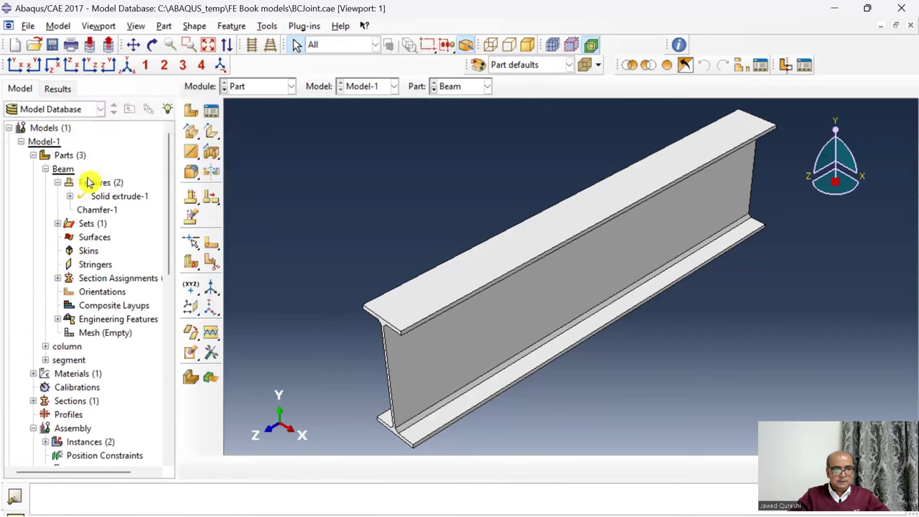
# - Regenerate the Beam part's features and return to the Assembly module
pyautogui.click(121, 200)
pyautogui.rightClick(125, 204)
pyautogui.press('Escape')
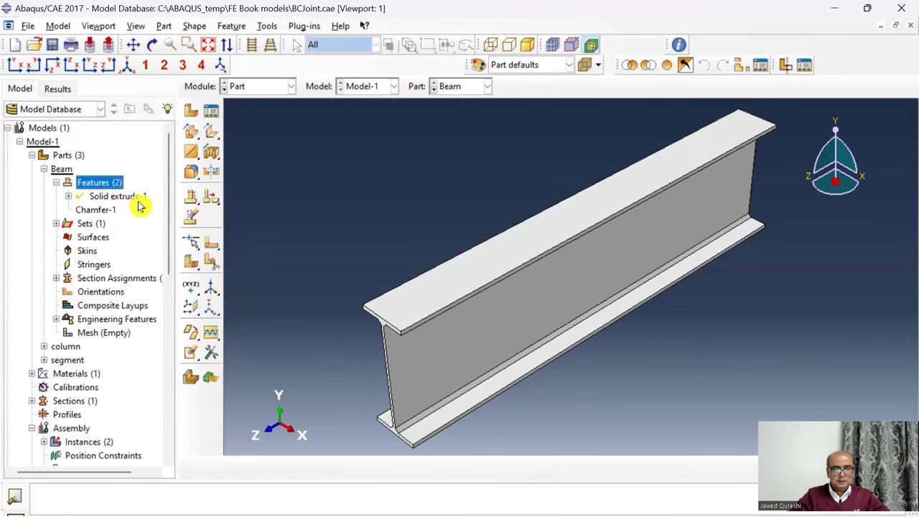
pyautogui.click(290, 87)
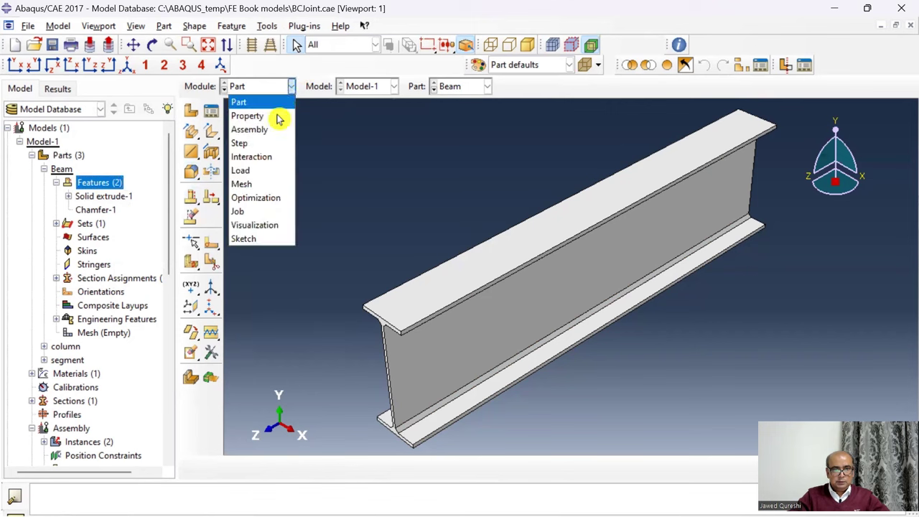
pyautogui.click(272, 130)
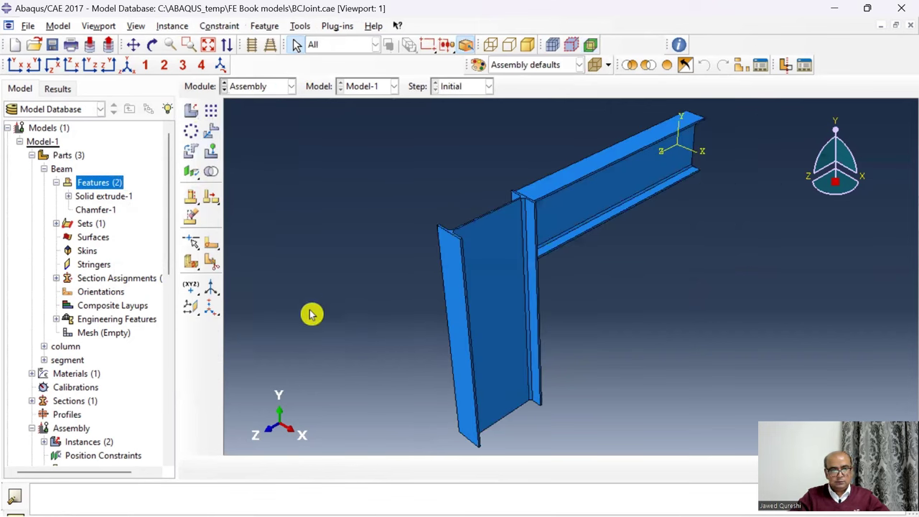
# - Create a dependent instance of the segment part with auto-offset from other instances
pyautogui.click(197, 113)
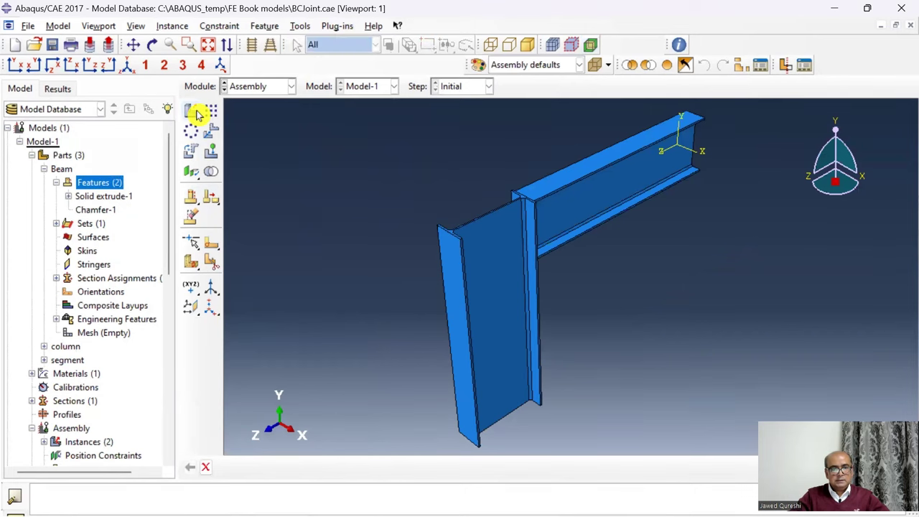
pyautogui.click(215, 241)
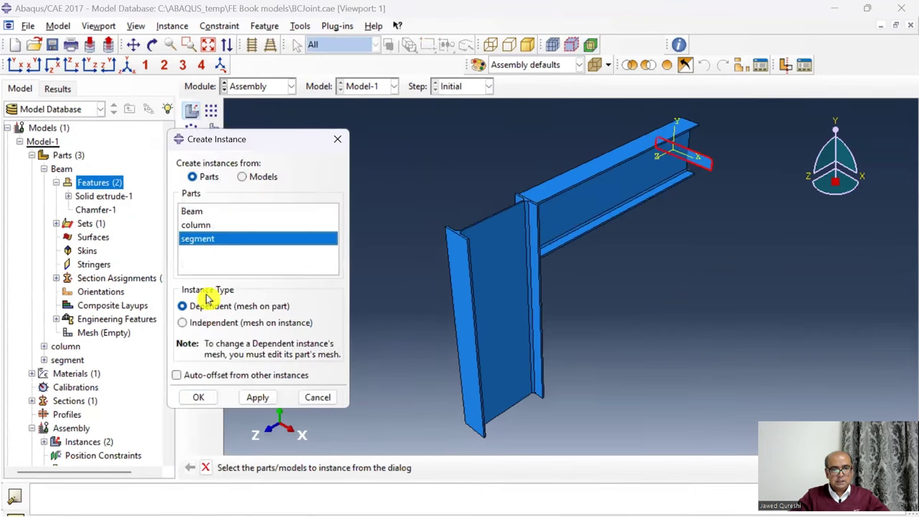
pyautogui.click(207, 377)
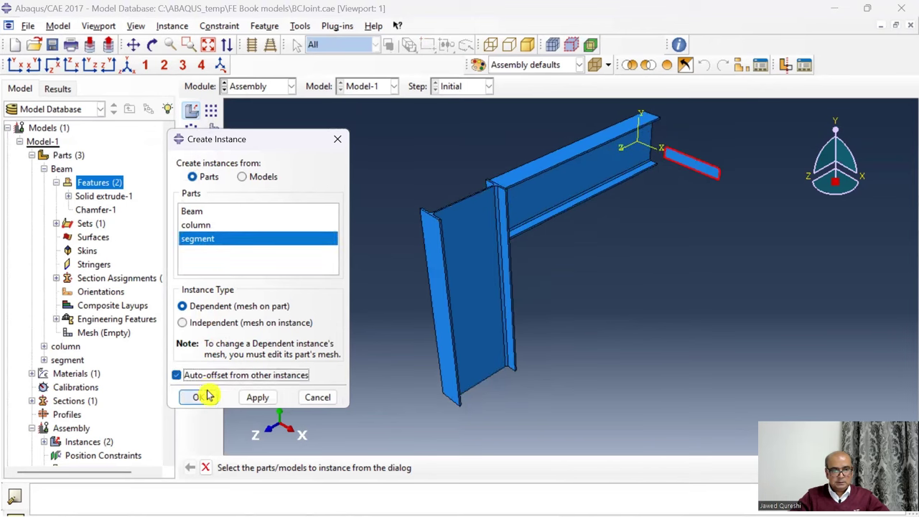
pyautogui.click(201, 397)
# - Rotate the segment instance by 90 degrees about the vertical edge at its end farthest from the beam, and accept the position
pyautogui.scroll(2, 659, 183)
pyautogui.scroll(1, 675, 176)
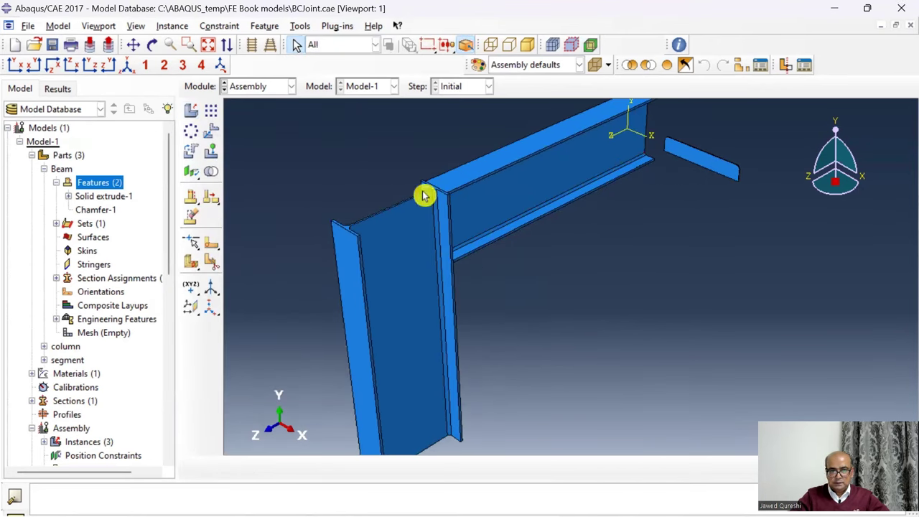
pyautogui.scroll(1, 700, 186)
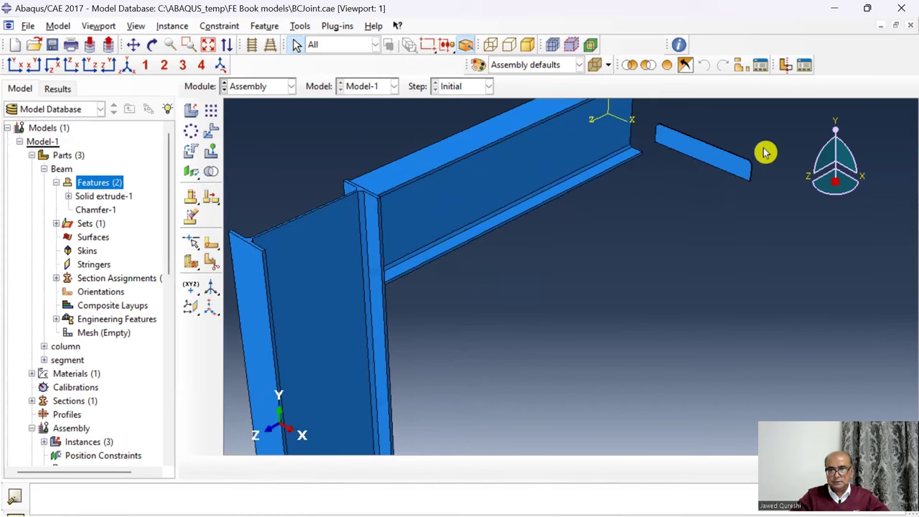
pyautogui.scroll(1, 765, 151)
pyautogui.click(172, 26)
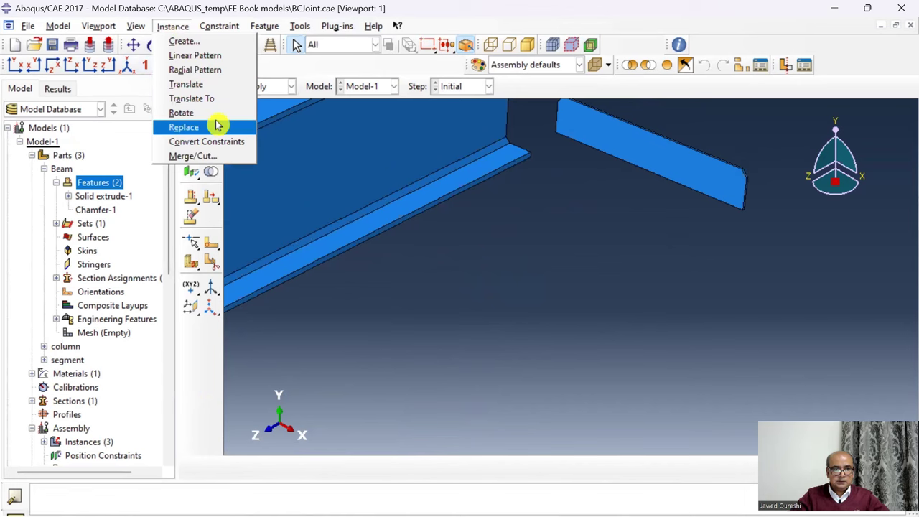
pyautogui.click(216, 112)
pyautogui.click(622, 139)
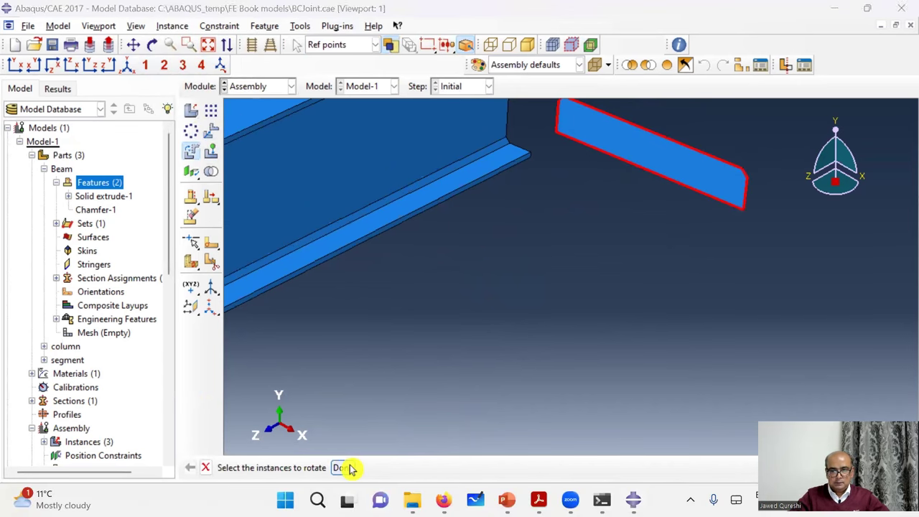
pyautogui.click(341, 467)
pyautogui.scroll(3, 745, 168)
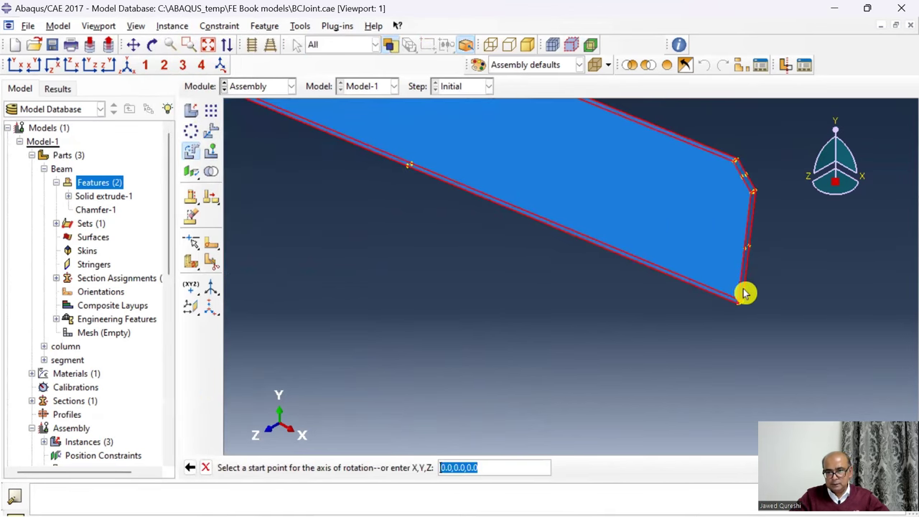
pyautogui.click(738, 303)
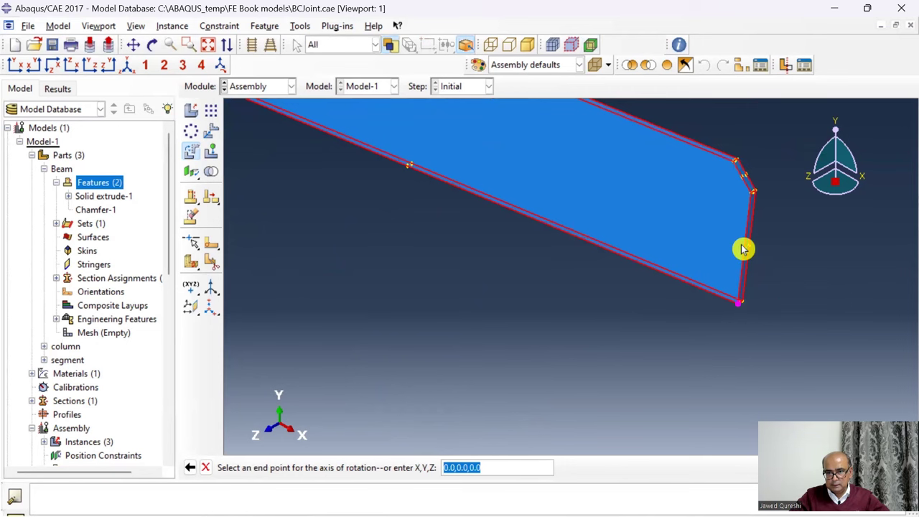
pyautogui.click(719, 304)
pyautogui.press('Return')
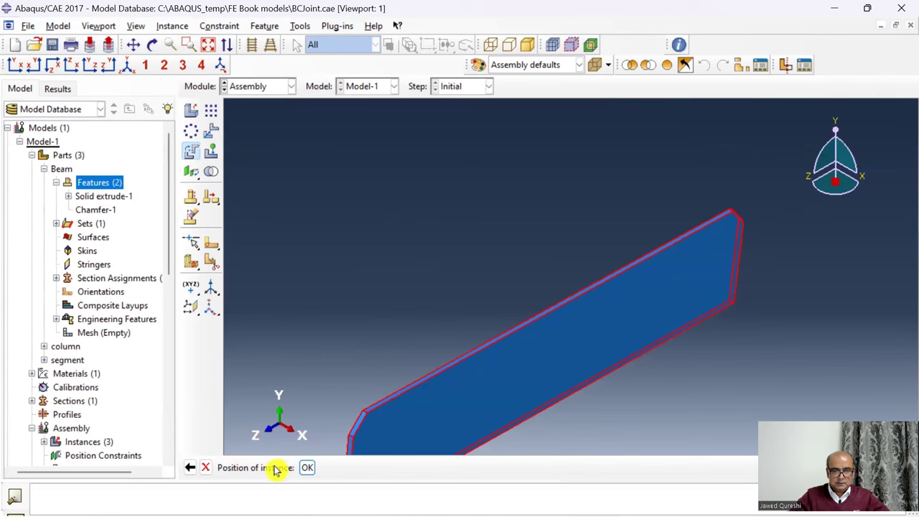
pyautogui.click(313, 469)
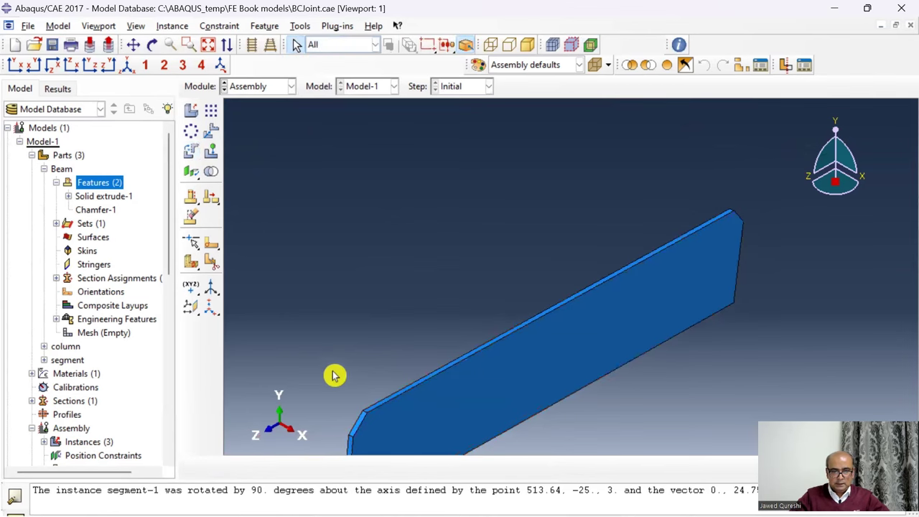
# - Rotate the segment instance 90 degrees about its long upper edge, from the edge midpoint to the nearer chamfer corner, and accept the position
pyautogui.scroll(-2, 334, 376)
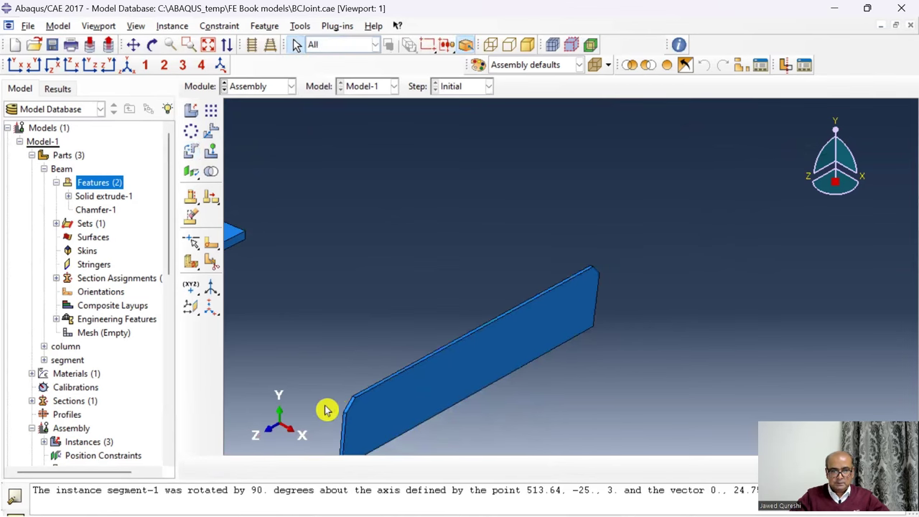
pyautogui.scroll(-2, 334, 388)
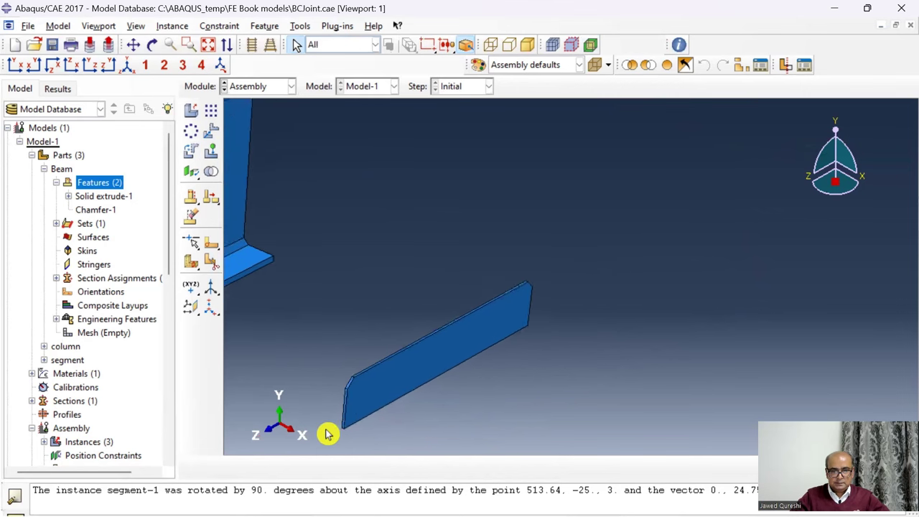
pyautogui.click(174, 27)
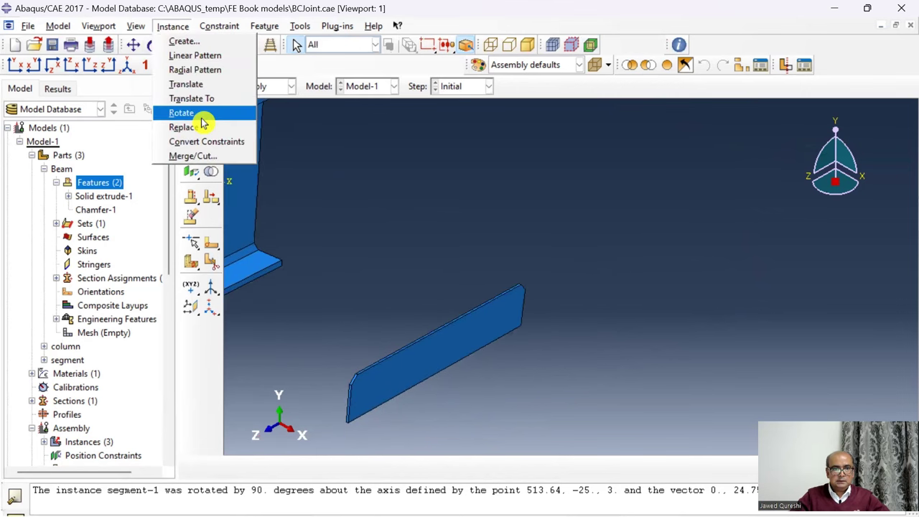
pyautogui.click(202, 115)
pyautogui.moveTo(334, 363); pyautogui.dragTo(410, 421)
pyautogui.click(371, 467)
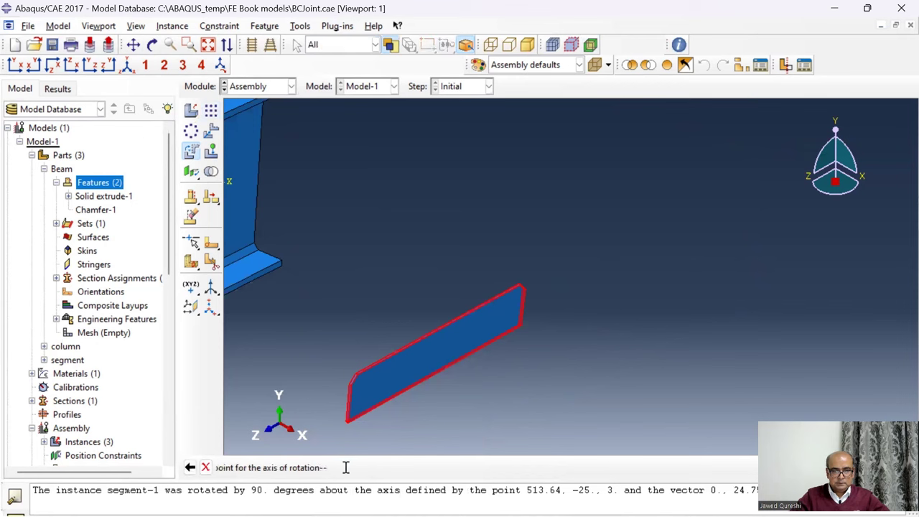
pyautogui.scroll(3, 341, 436)
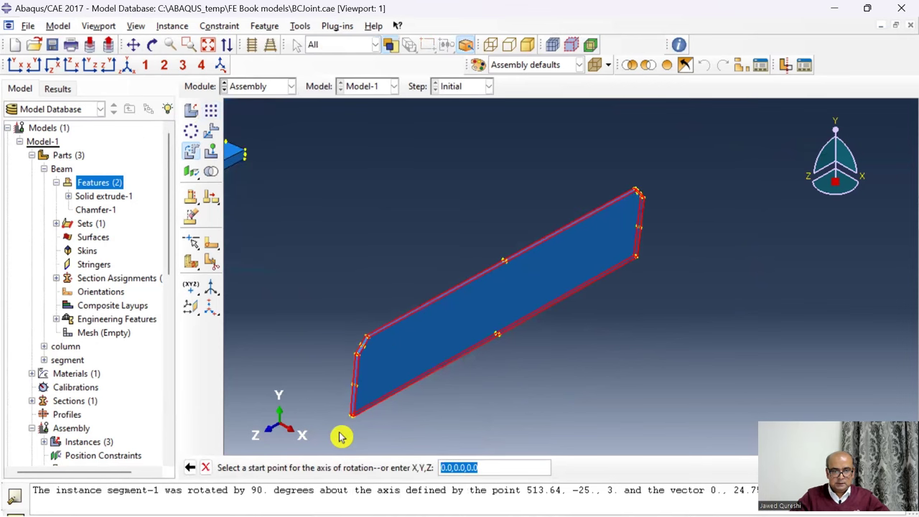
pyautogui.scroll(1, 422, 357)
pyautogui.press('Return')
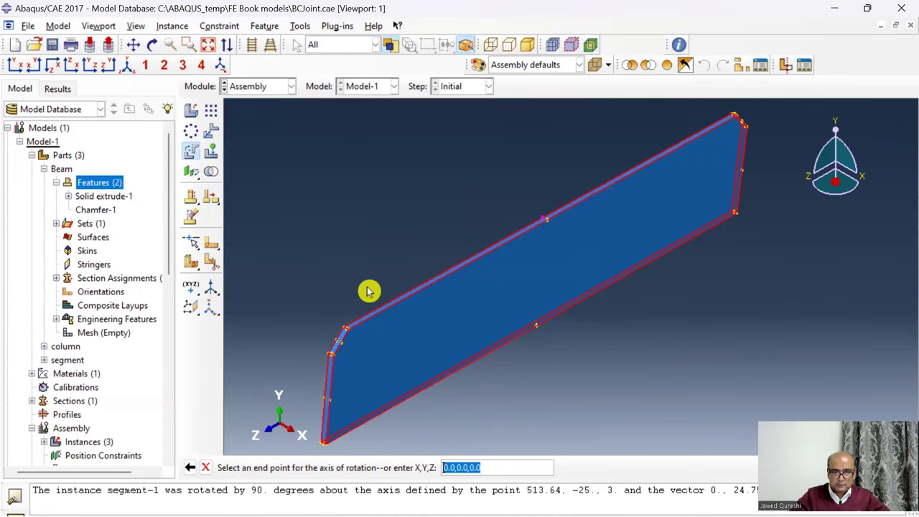
pyautogui.click(344, 332)
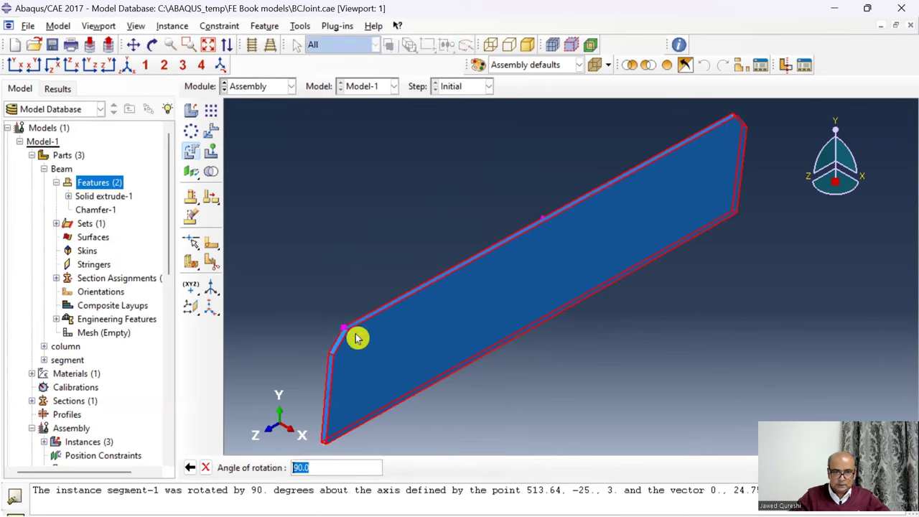
pyautogui.press('Return')
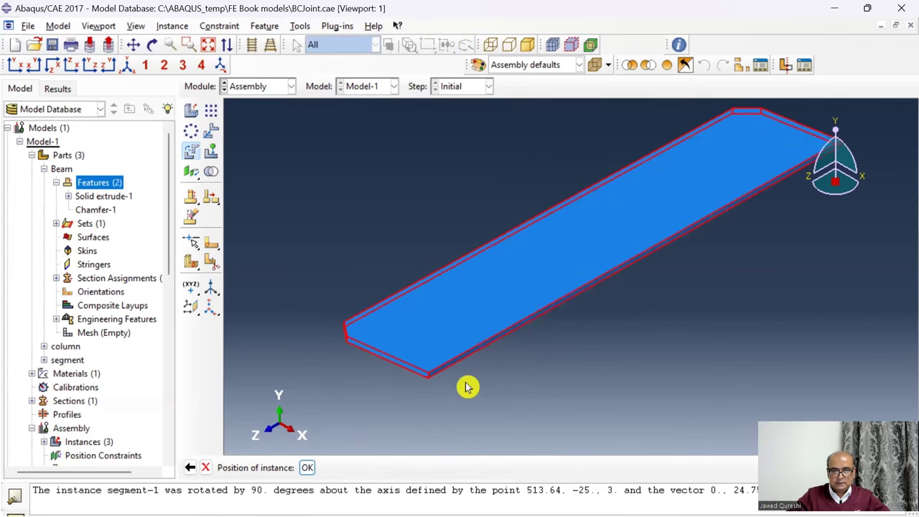
pyautogui.click(307, 467)
# - Translate the segment instance from its far upper chamfer corner to the matching web-side corner of the column's top inner flange, and accept the position
pyautogui.scroll(-5, 467, 359)
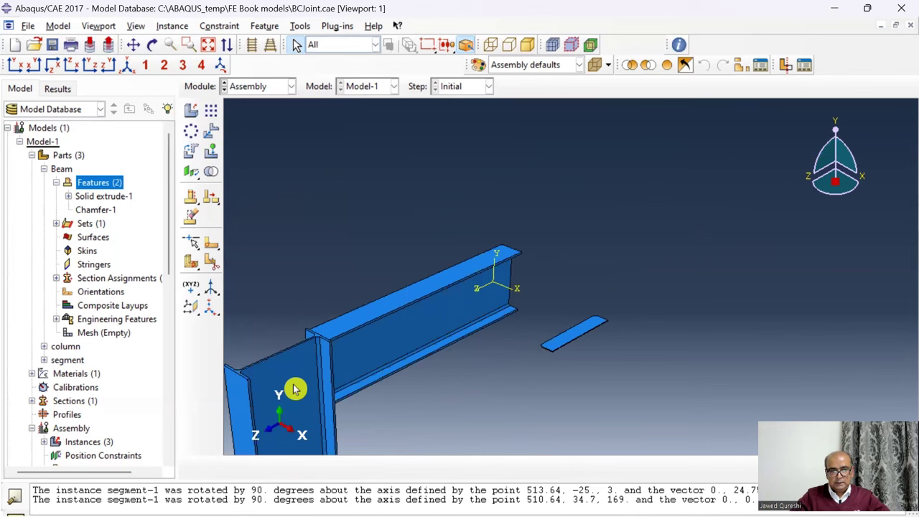
pyautogui.scroll(1, 294, 389)
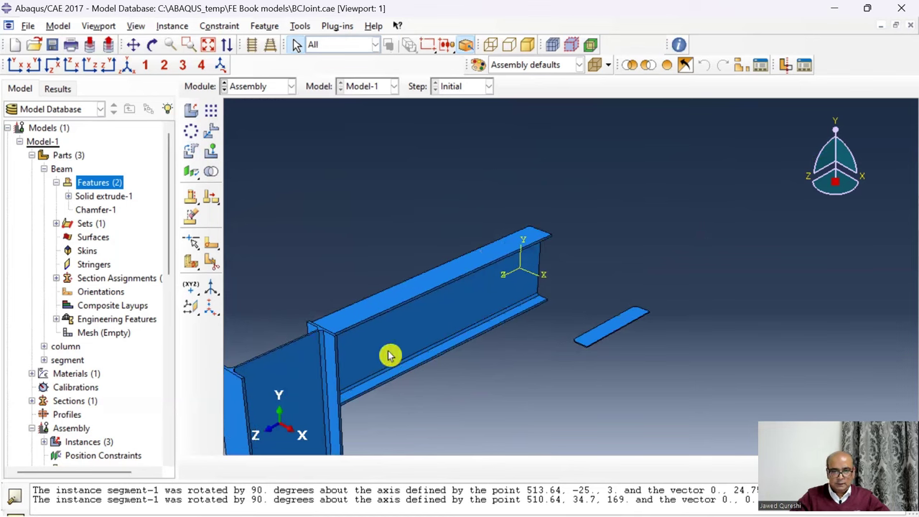
pyautogui.click(182, 27)
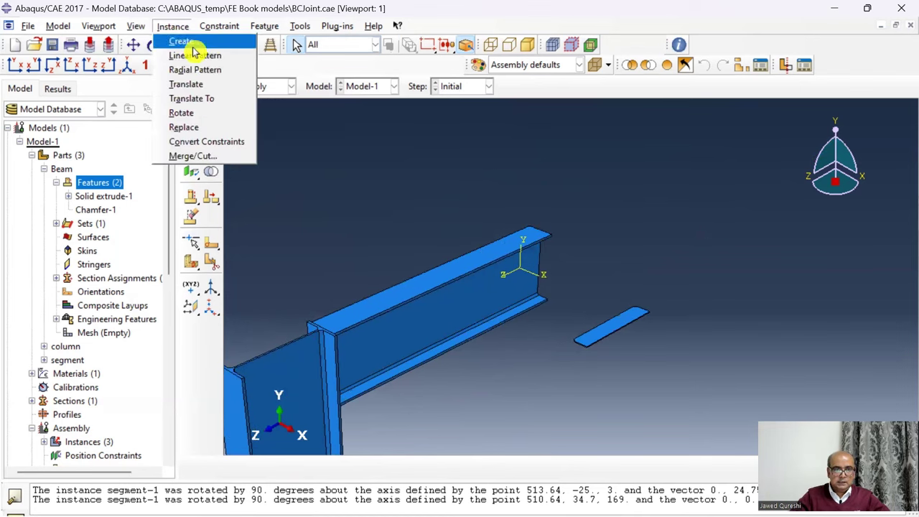
pyautogui.click(213, 85)
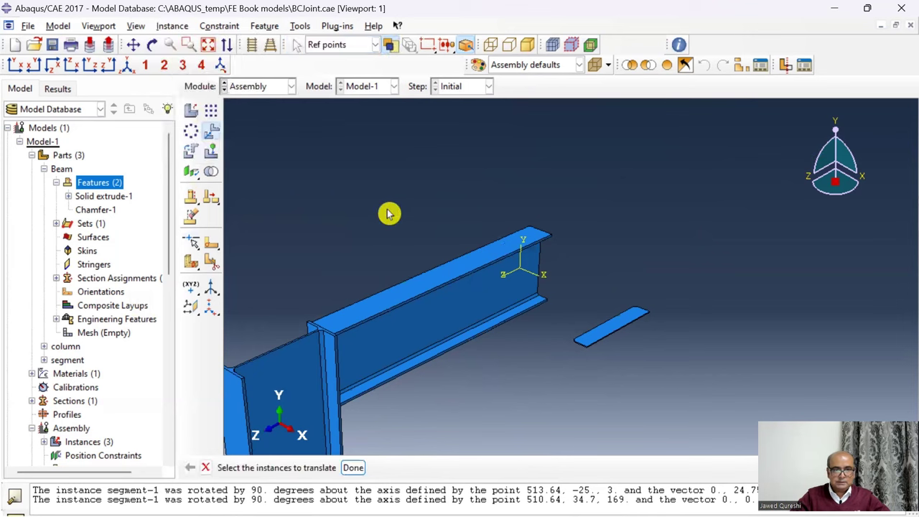
pyautogui.click(584, 338)
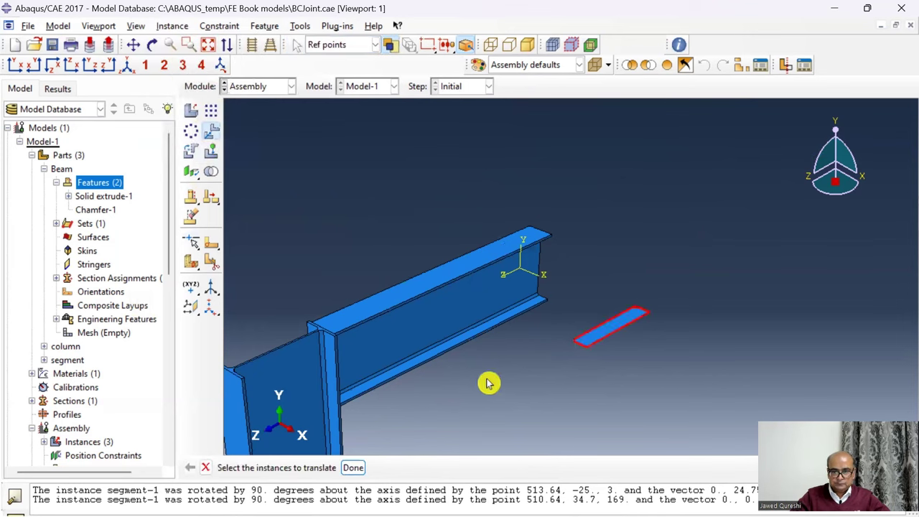
pyautogui.click(353, 467)
pyautogui.scroll(6, 661, 313)
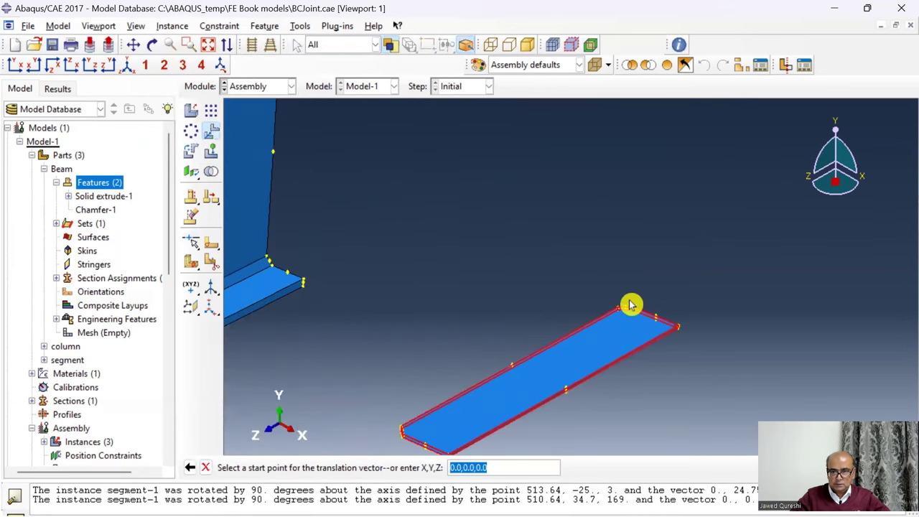
pyautogui.click(639, 306)
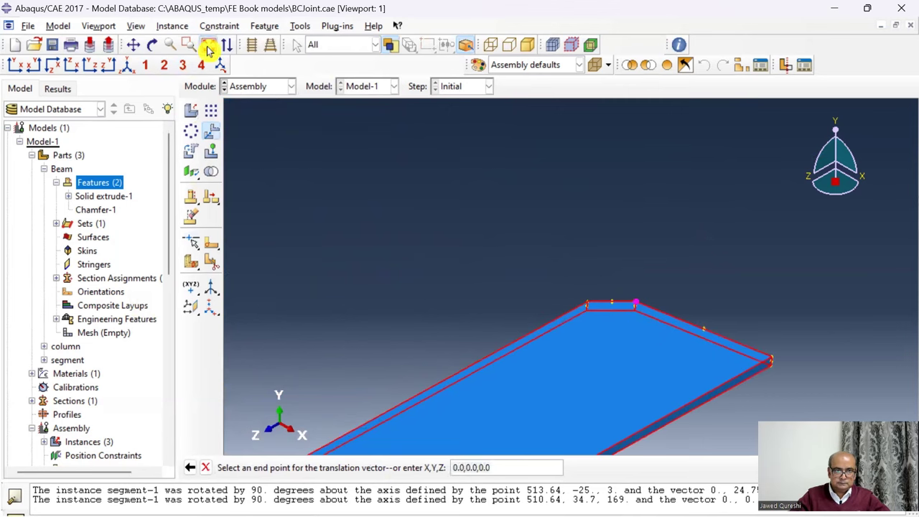
pyautogui.click(207, 45)
pyautogui.click(189, 45)
pyautogui.moveTo(470, 175); pyautogui.dragTo(506, 198)
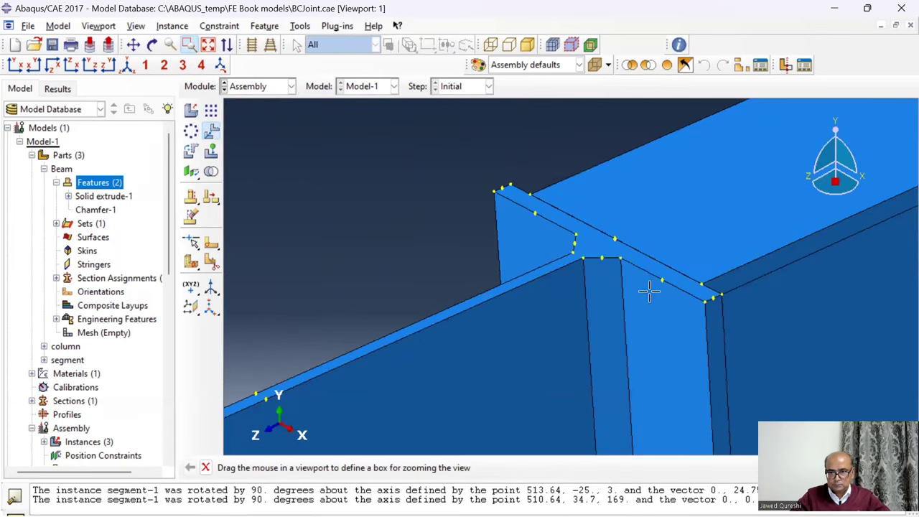
pyautogui.click(619, 257)
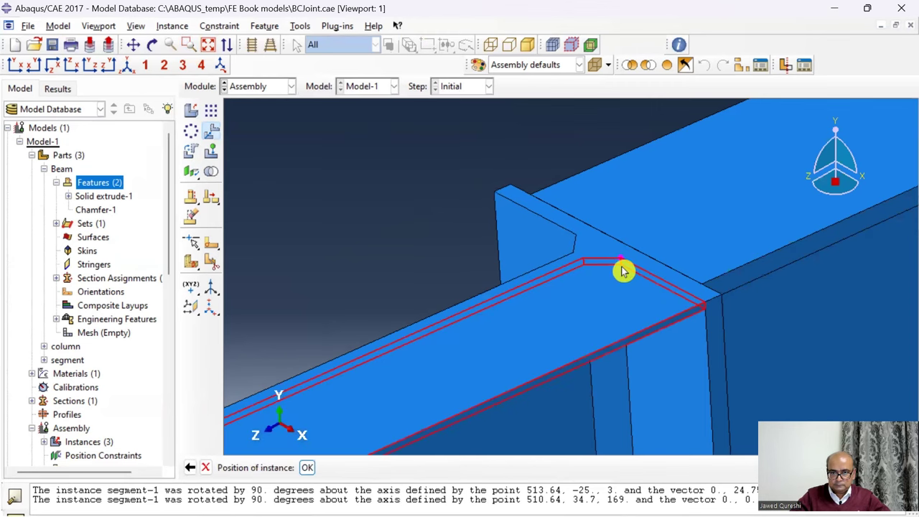
pyautogui.click(308, 468)
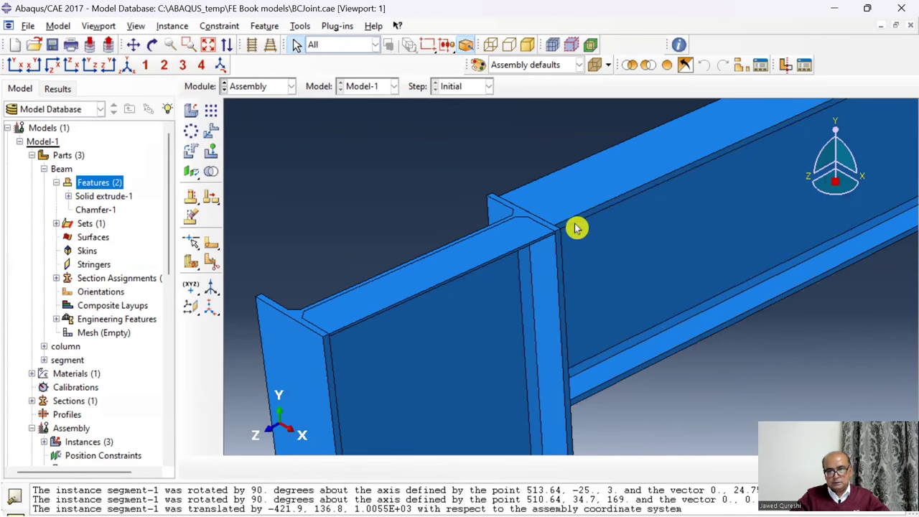
# - Switch to the PowerPoint presentation on the welded beam-column joint and check the joint's dimensions on the earlier slides
pyautogui.scroll(-3, 539, 396)
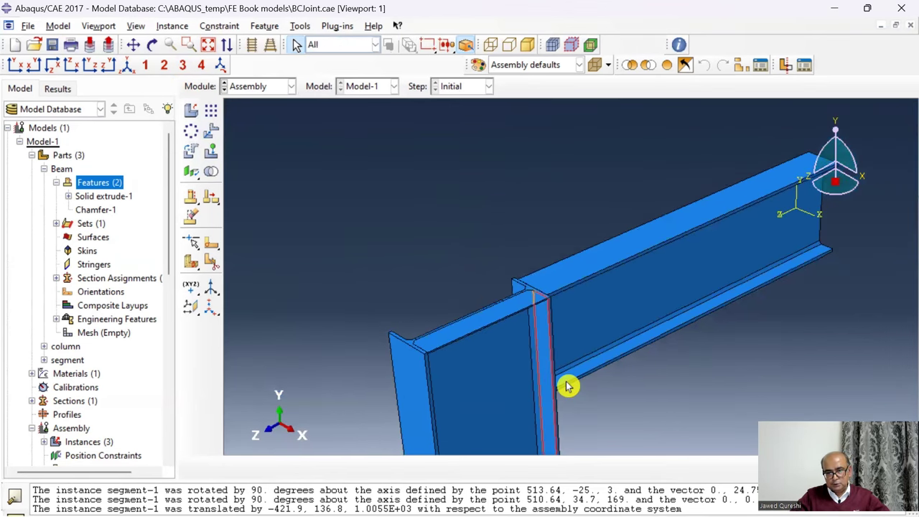
pyautogui.moveTo(431, 516)
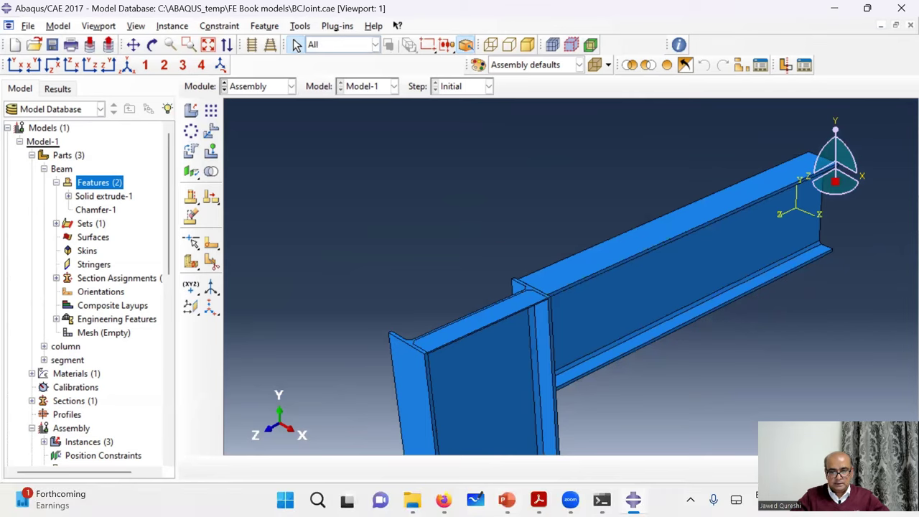
pyautogui.moveTo(507, 500)
pyautogui.click(478, 445)
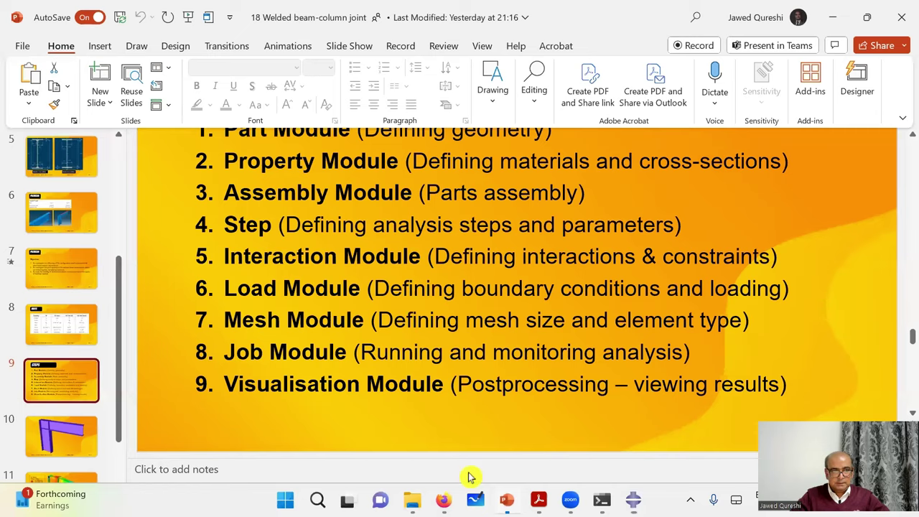
pyautogui.scroll(10, 623, 230)
pyautogui.scroll(3, 749, 261)
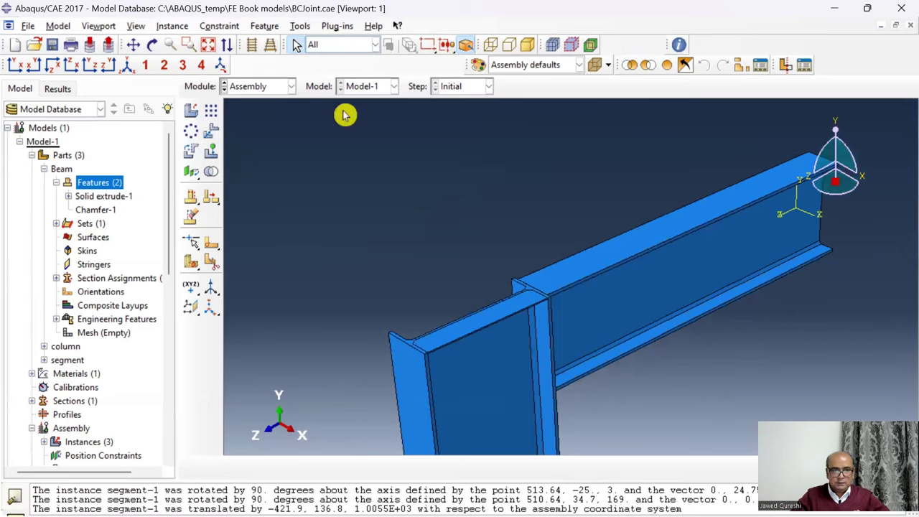
# - Linearly pattern the top stiffener down the column, with number 1 in direction 1 and number 2 at offset 240.4 in flipped direction 2
pyautogui.click(172, 26)
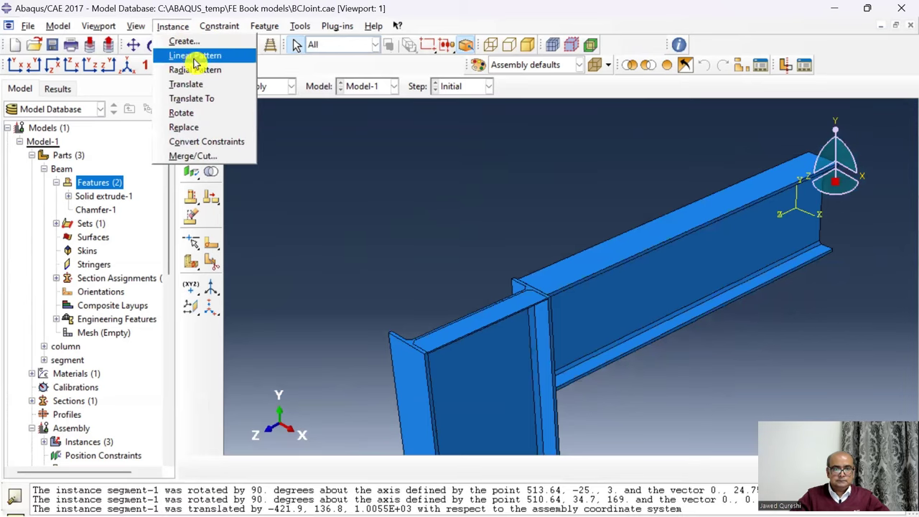
pyautogui.click(194, 54)
pyautogui.click(451, 346)
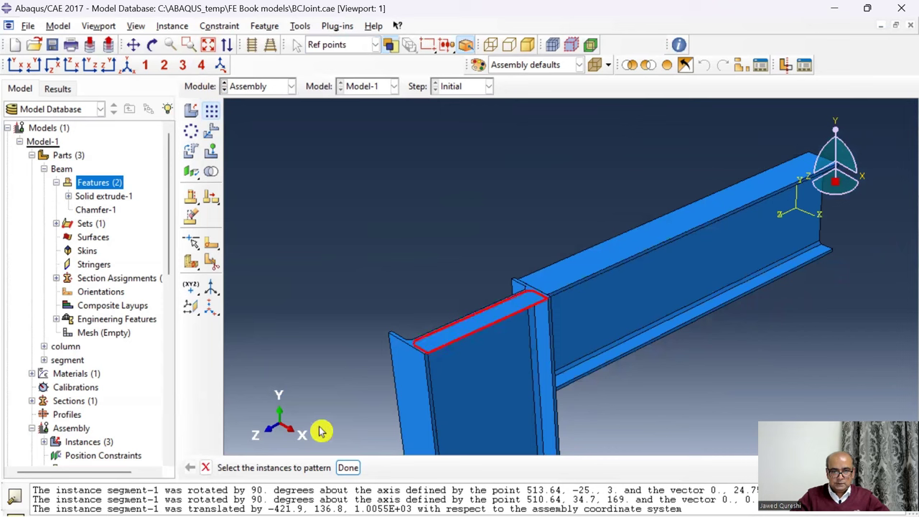
pyautogui.click(349, 469)
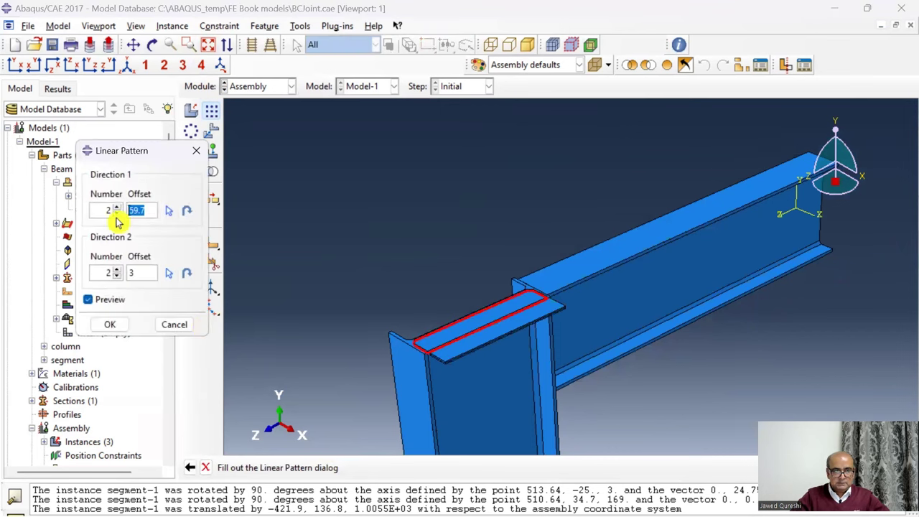
pyautogui.click(117, 213)
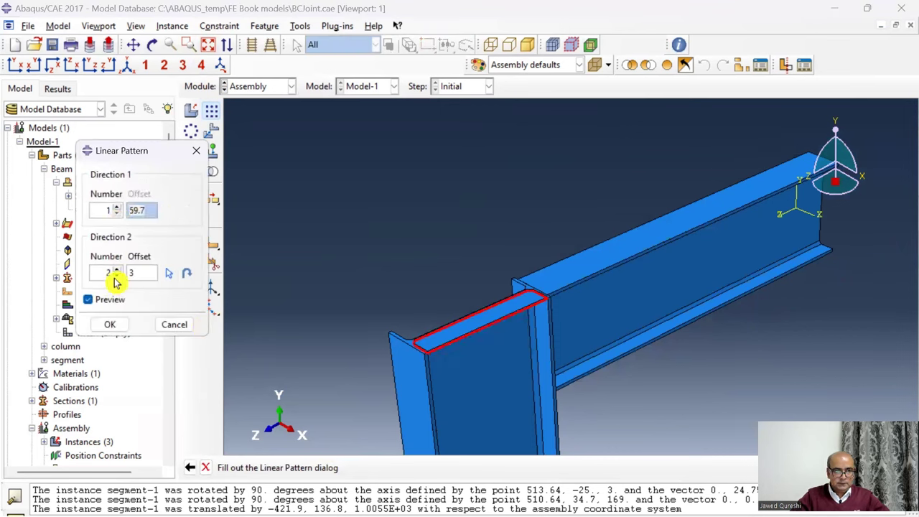
pyautogui.press('BackSpace')
pyautogui.write('240.4')
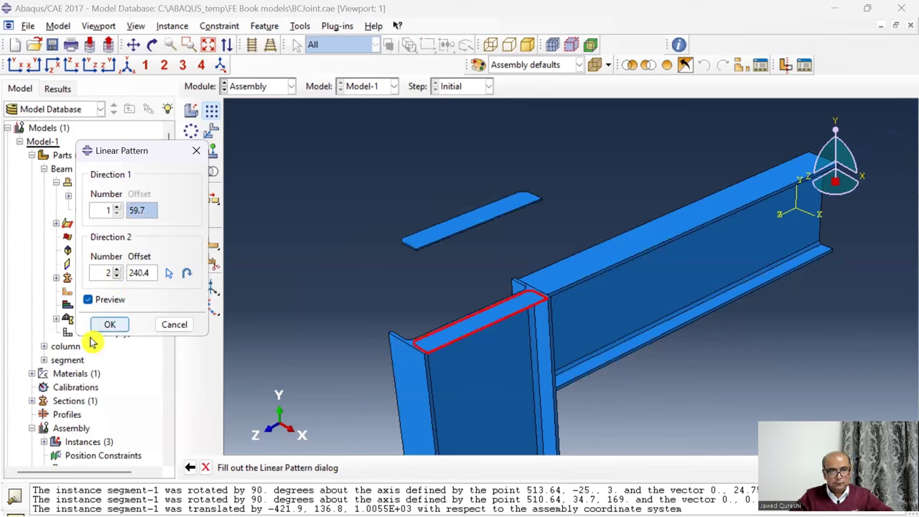
pyautogui.click(188, 274)
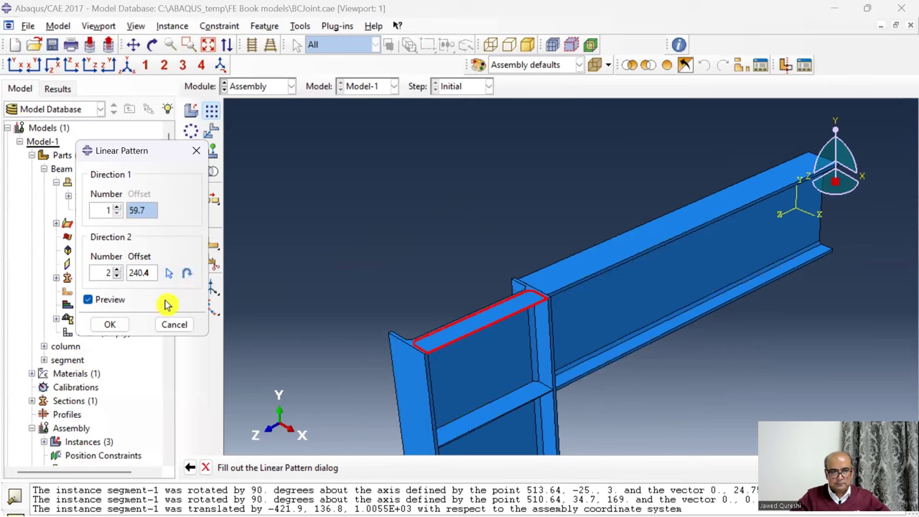
pyautogui.press('Return')
# - Linearly pattern the top stiffener across the column web, with number 2 at offset 100 in flipped direction 1 and number 1 in direction 2
pyautogui.keyDown('ctrl'); pyautogui.keyDown('alt'); pyautogui.moveTo(410, 306); pyautogui.dragTo(431, 367); pyautogui.keyUp('alt'); pyautogui.keyUp('ctrl')
pyautogui.scroll(2, 462, 365)
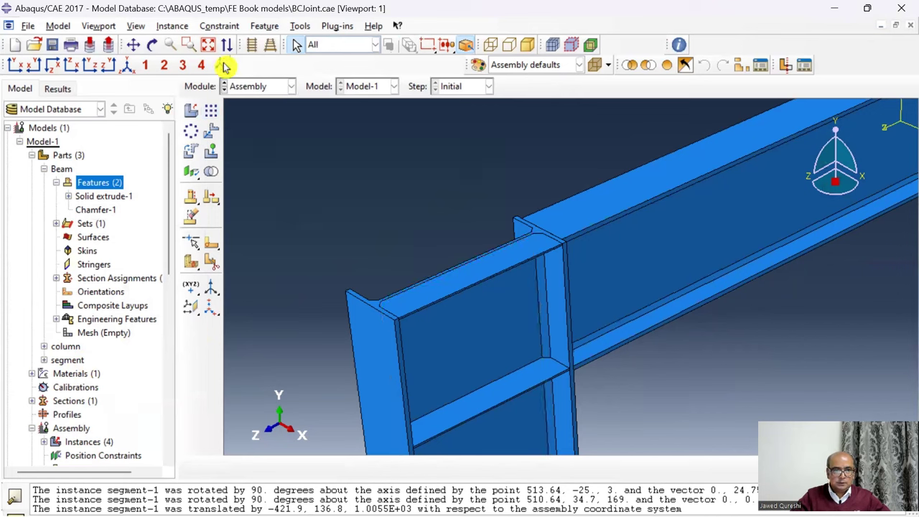
pyautogui.click(182, 31)
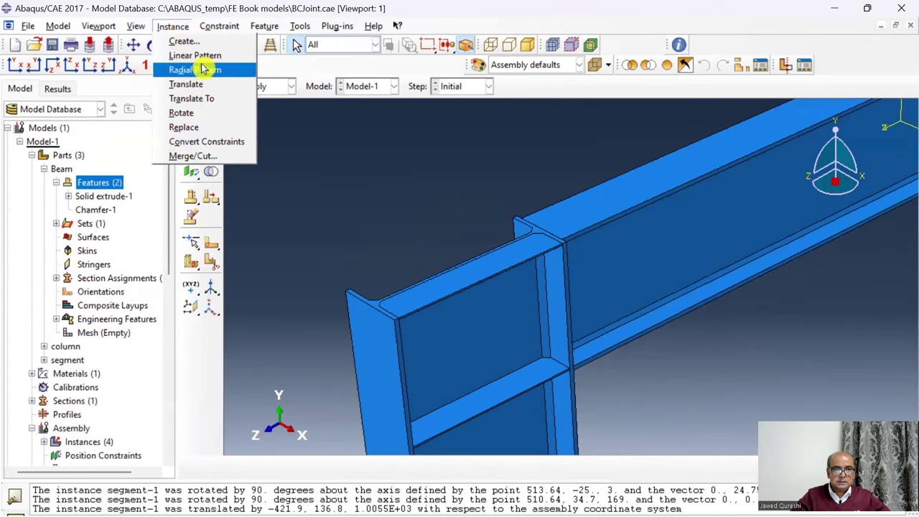
pyautogui.click(207, 59)
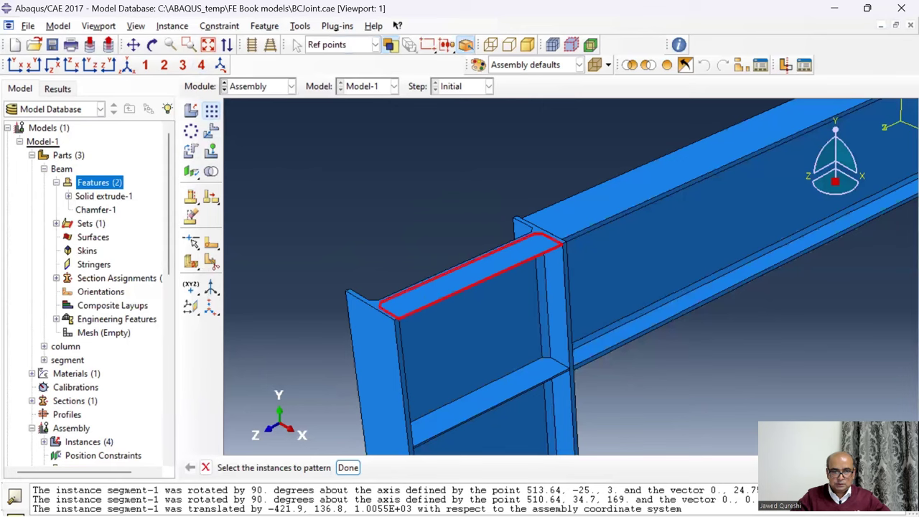
pyautogui.click(347, 467)
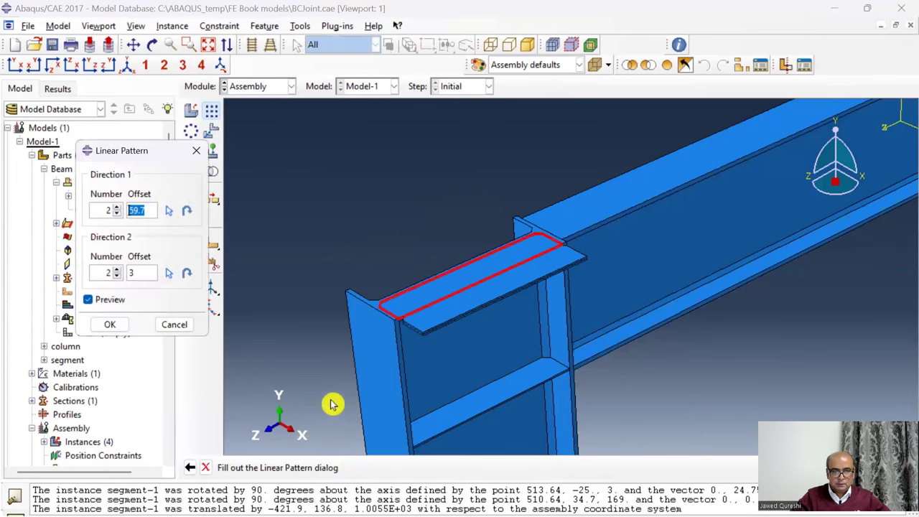
pyautogui.click(117, 276)
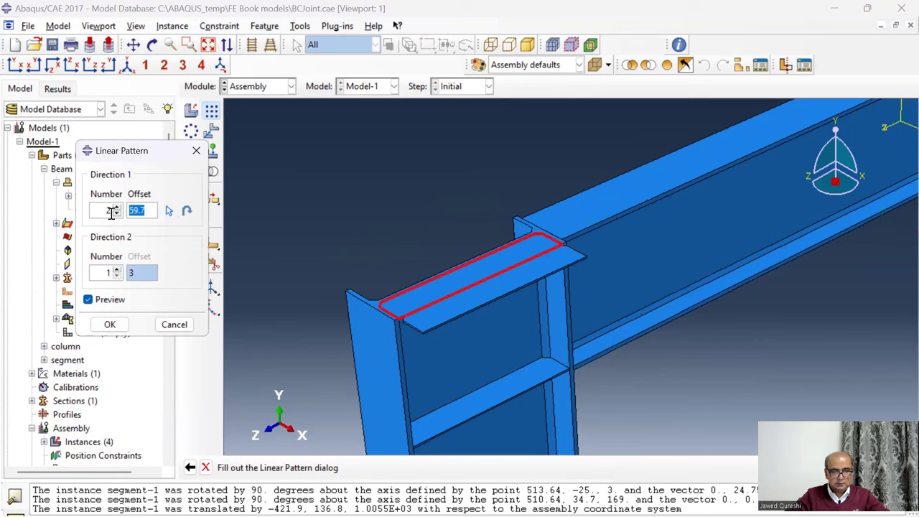
pyautogui.write('100')
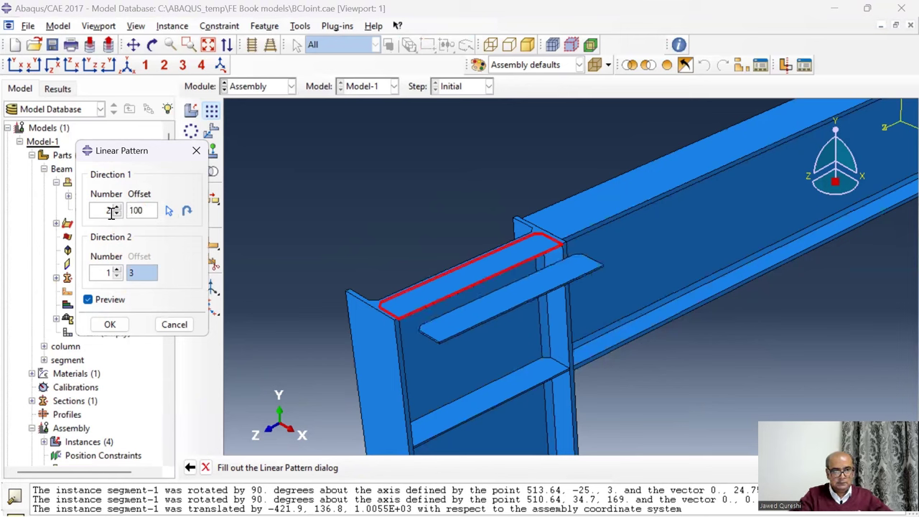
pyautogui.click(185, 211)
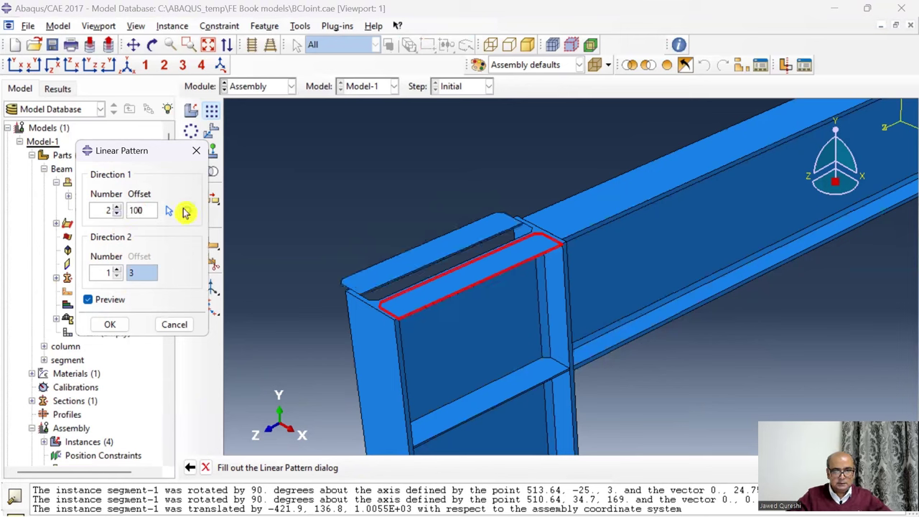
pyautogui.press('Return')
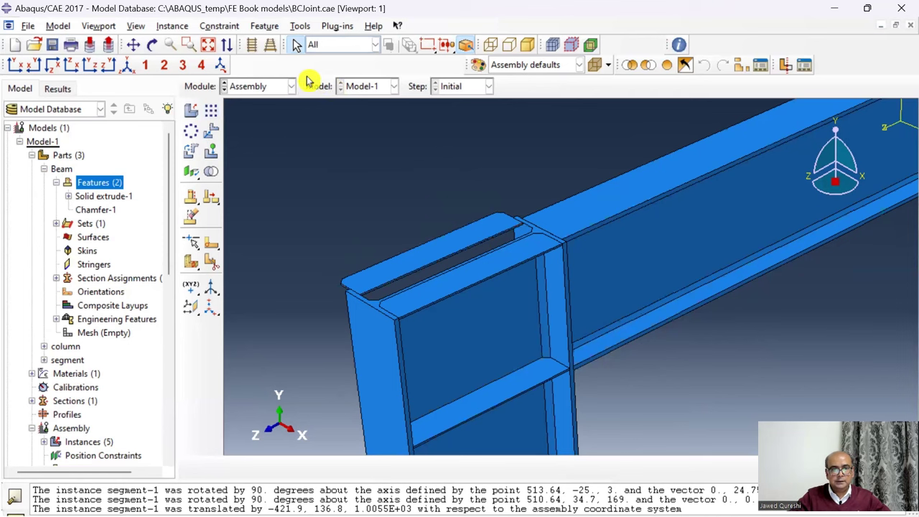
# - Rotate the copied top stiffener 180 degrees about its long outer upper edge, from the edge midpoint to the nearer corner, and accept the position
pyautogui.click(172, 26)
pyautogui.click(224, 112)
pyautogui.click(388, 262)
pyautogui.click(345, 467)
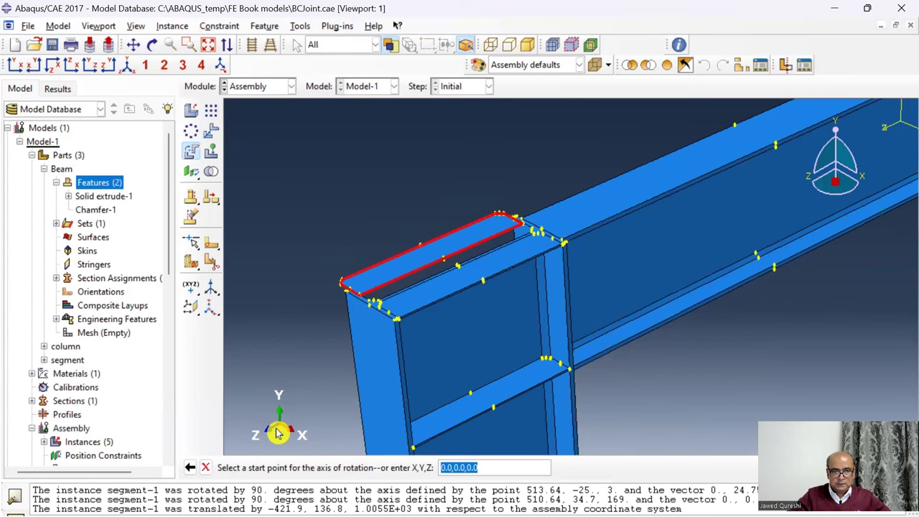
pyautogui.scroll(3, 384, 260)
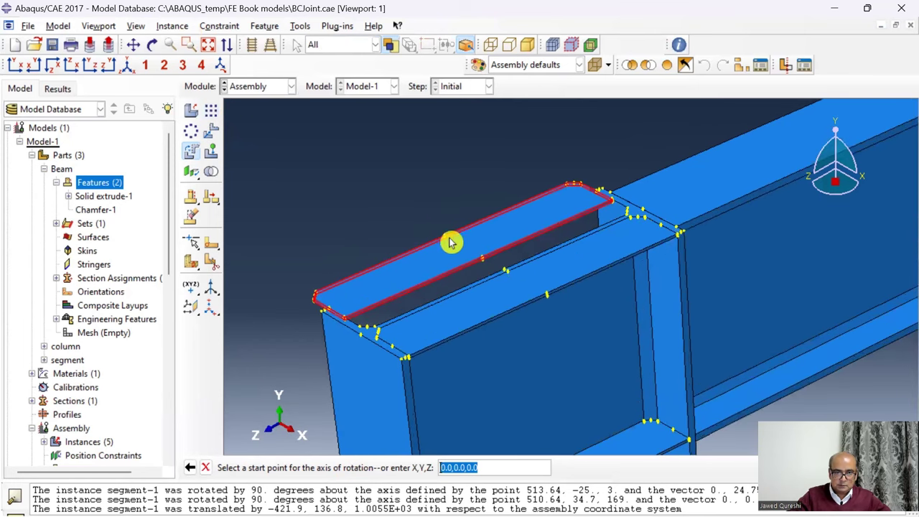
pyautogui.click(443, 239)
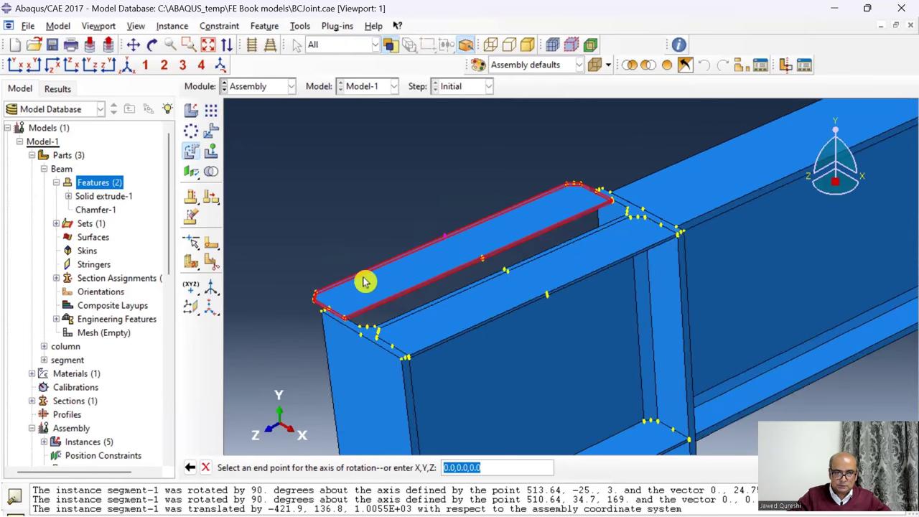
pyautogui.scroll(2, 338, 296)
pyautogui.scroll(1, 334, 299)
pyautogui.click(331, 298)
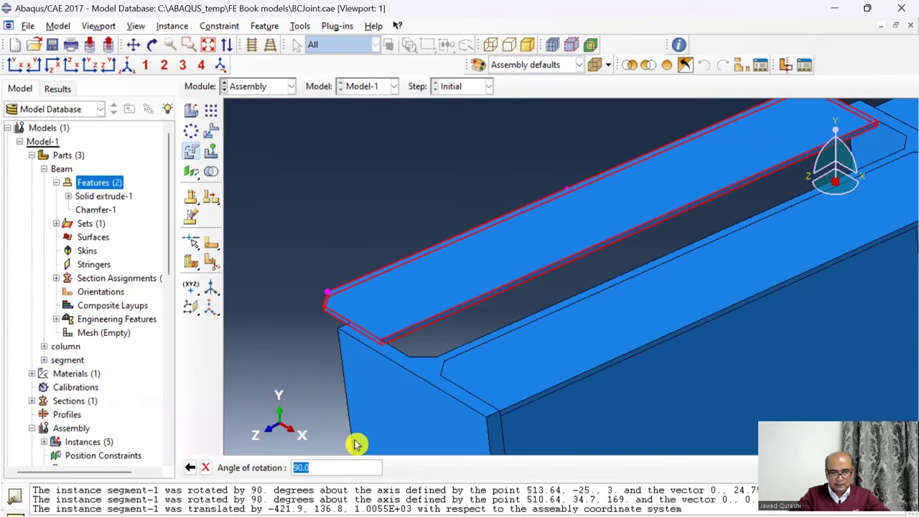
pyautogui.write('180')
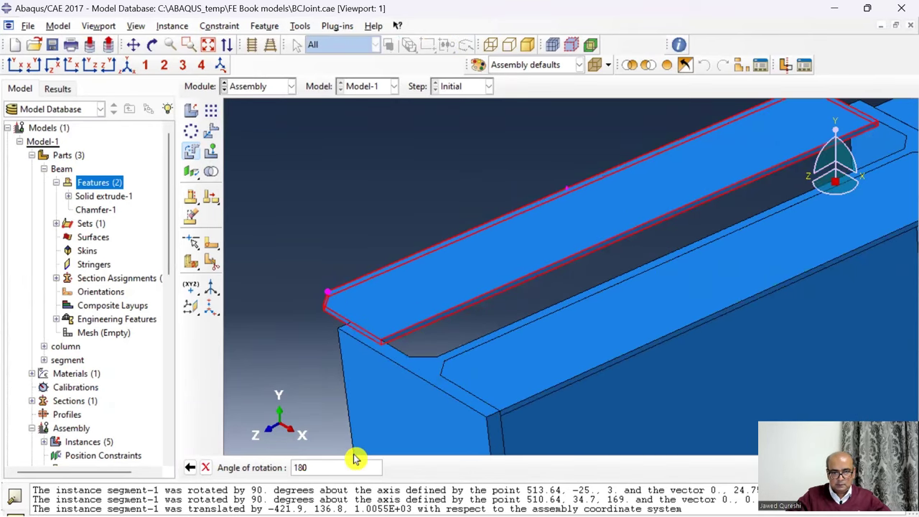
pyautogui.press('Return')
pyautogui.click(312, 467)
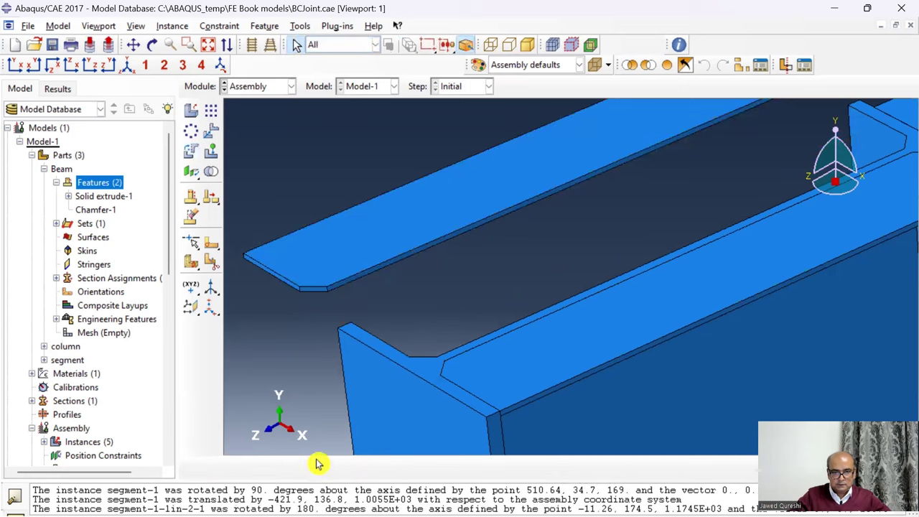
# - Translate the rotated stiffener from its near chamfer corner to the matching web-side corner of the column's outer flange, and accept the position
pyautogui.click(180, 27)
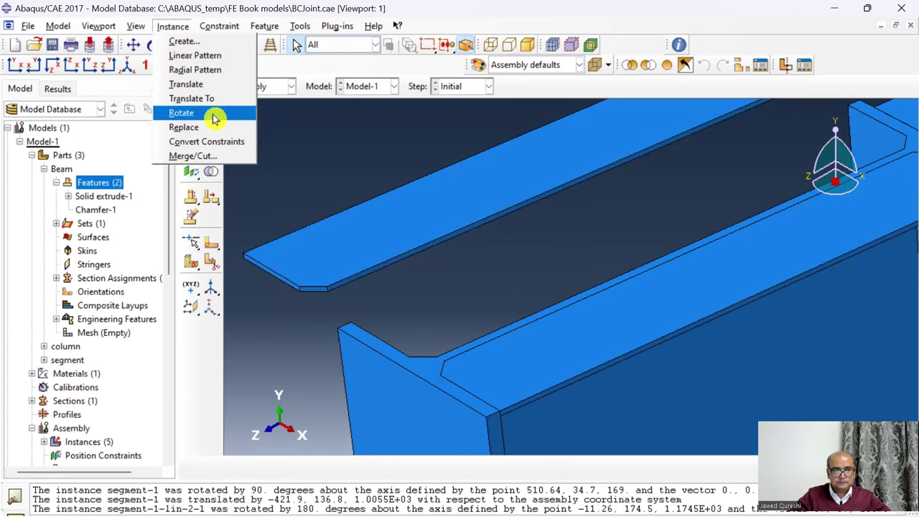
pyautogui.click(190, 86)
pyautogui.click(351, 470)
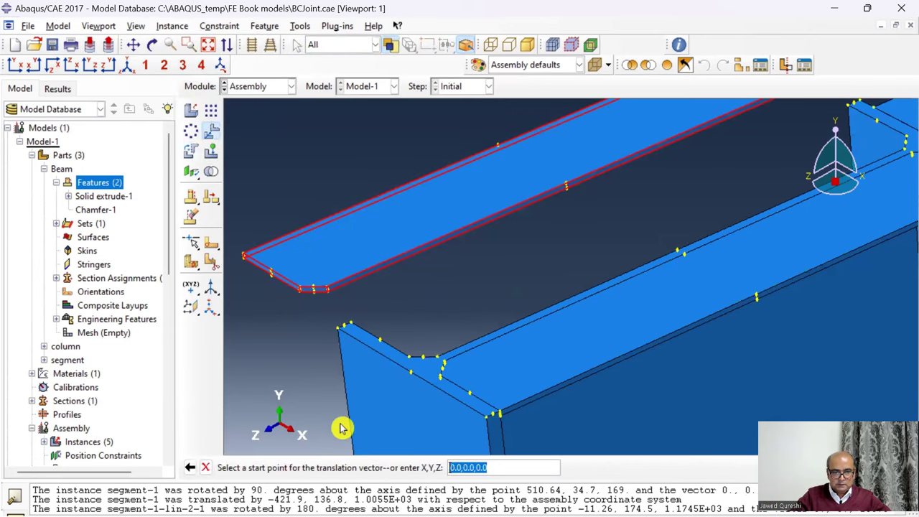
pyautogui.click(302, 288)
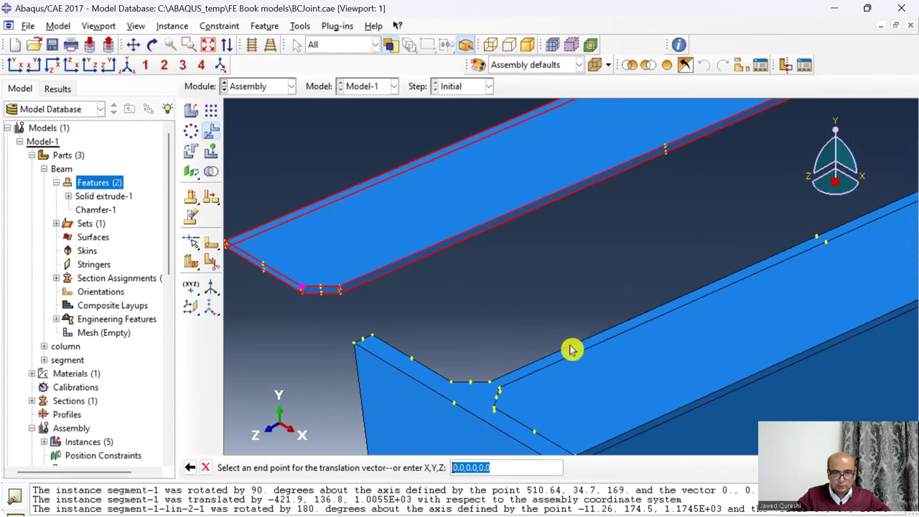
pyautogui.click(454, 385)
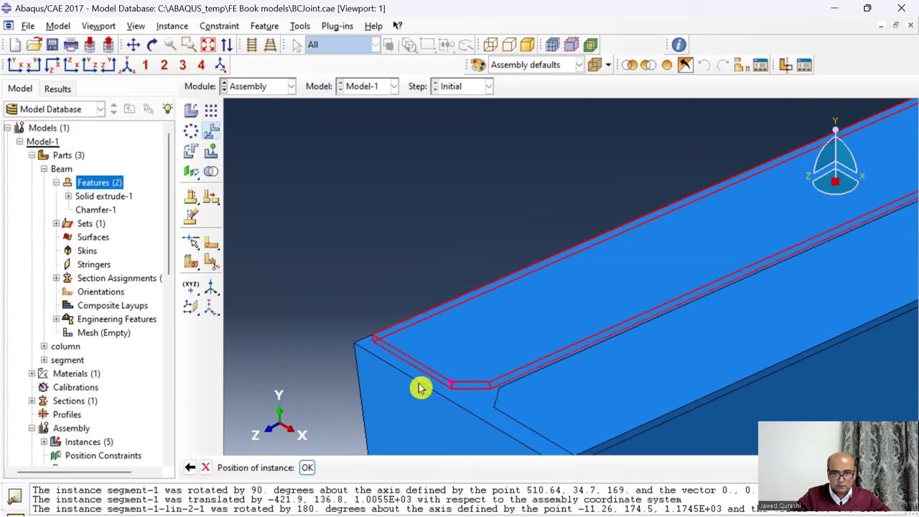
pyautogui.click(309, 467)
# - Linearly pattern the second top stiffener down the column, with number 1 in direction 1 and number 2 at offset 240 in direction 2
pyautogui.scroll(-2, 375, 191)
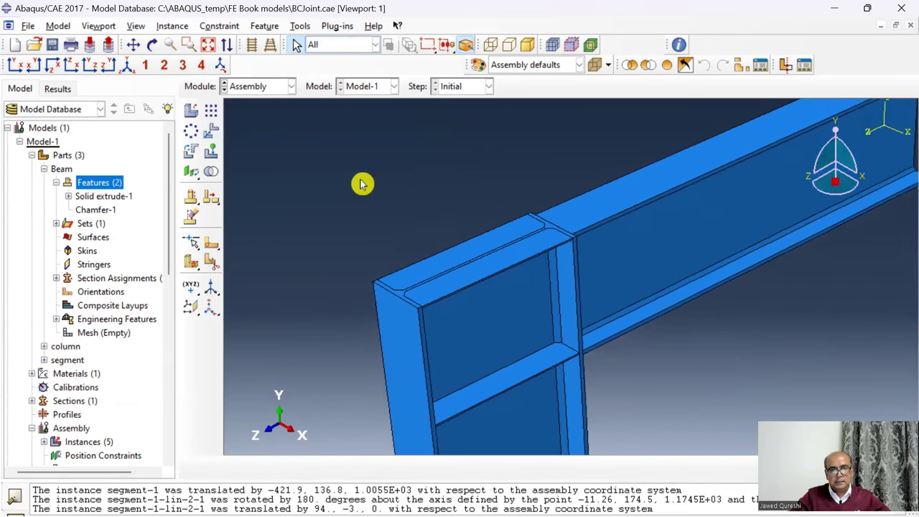
pyautogui.click(153, 45)
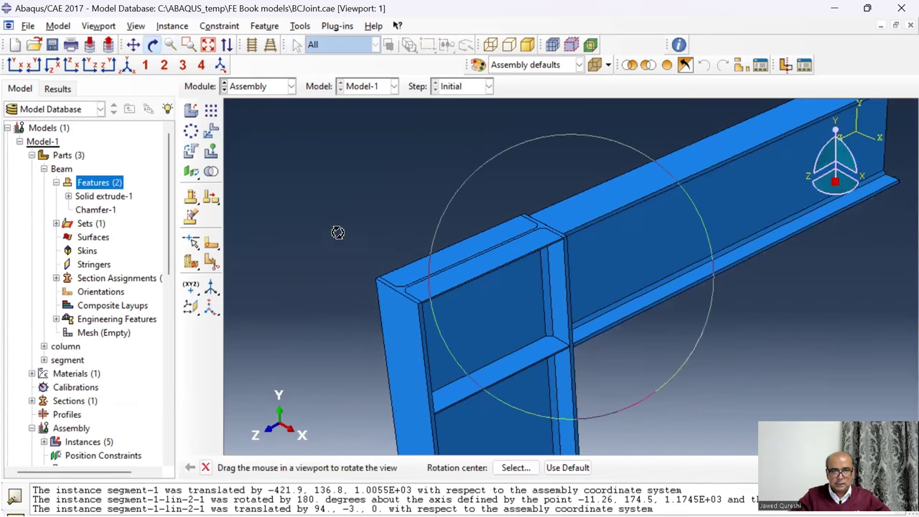
pyautogui.moveTo(435, 257); pyautogui.dragTo(663, 320)
pyautogui.moveTo(678, 287); pyautogui.dragTo(725, 271)
pyautogui.moveTo(742, 237); pyautogui.dragTo(529, 242)
pyautogui.rightClick(529, 242)
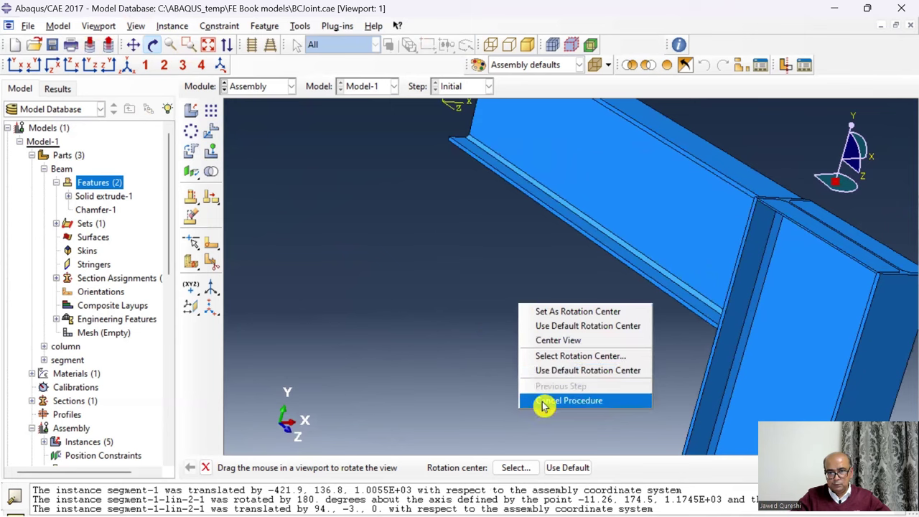
pyautogui.click(544, 400)
pyautogui.click(173, 26)
pyautogui.click(207, 57)
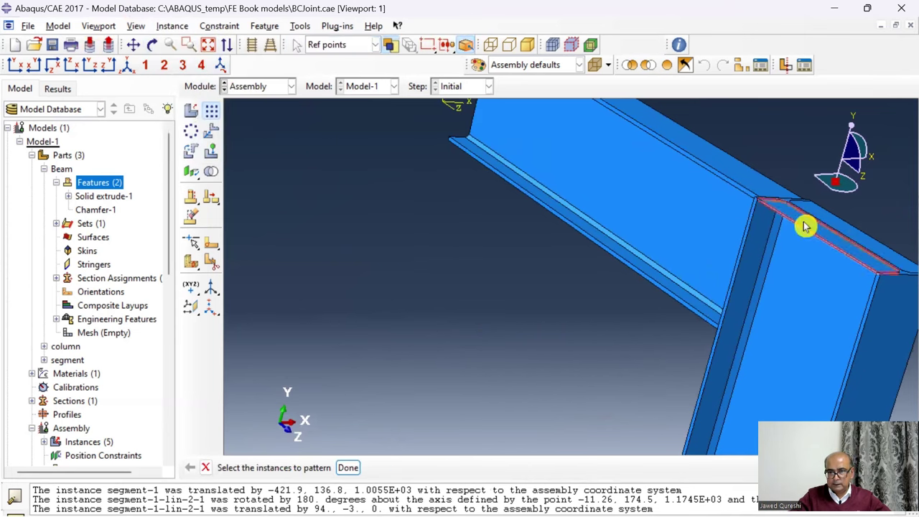
pyautogui.click(347, 468)
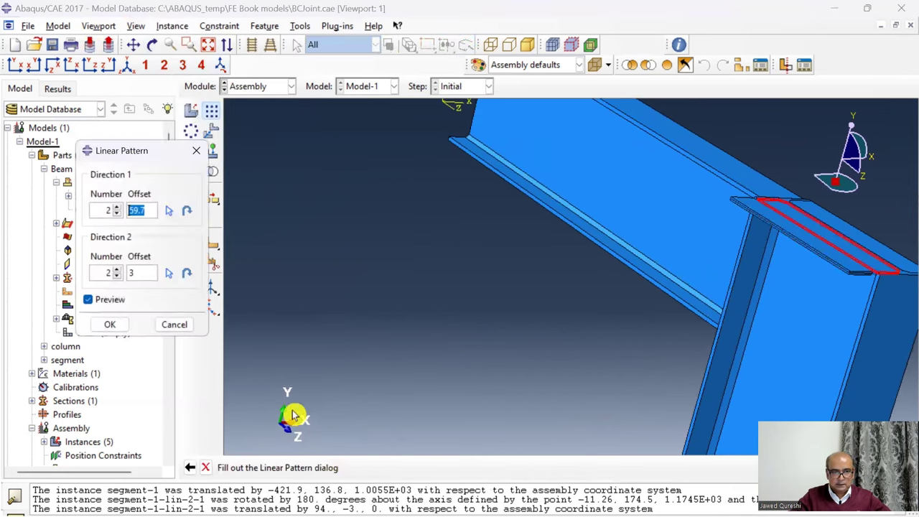
pyautogui.click(118, 213)
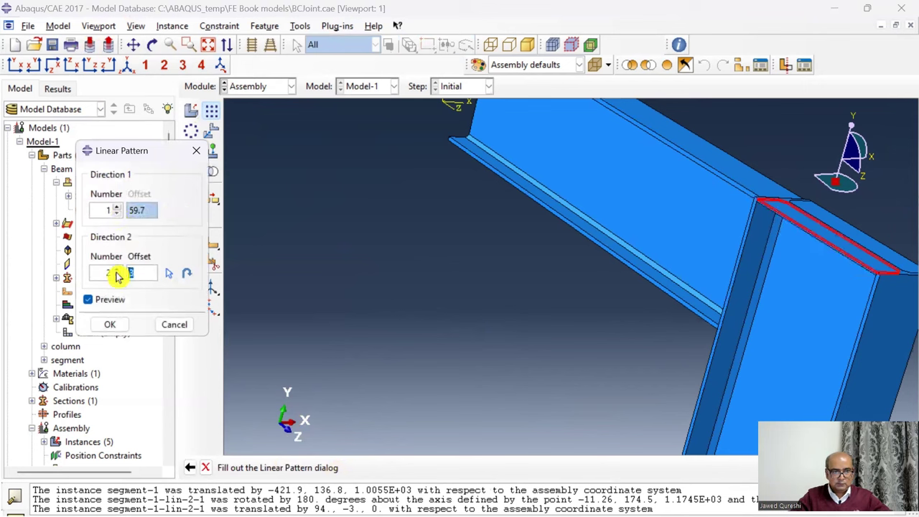
pyautogui.write('240')
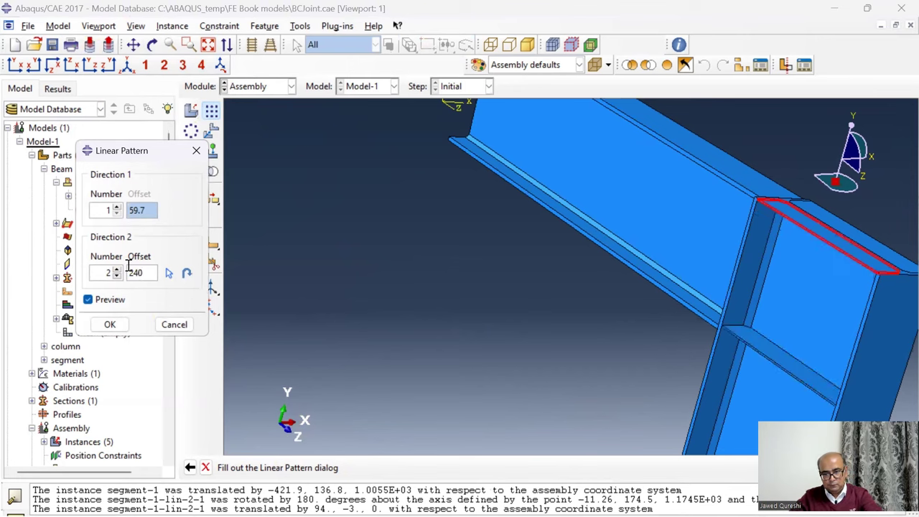
pyautogui.click(121, 324)
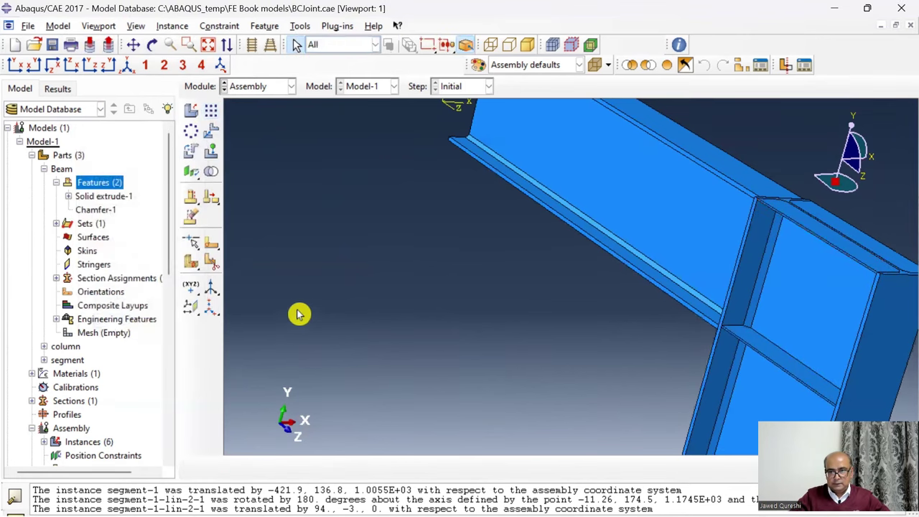
# - Create a Static, General step named Pushover after Initial, with initial and maximum increment sizes of 10 and a minimum of 0.0001
pyautogui.scroll(-3, 302, 309)
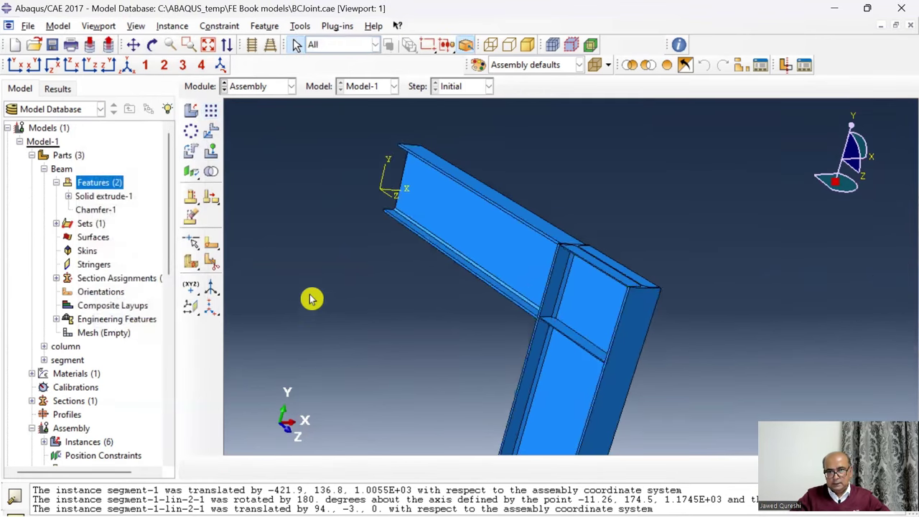
pyautogui.click(153, 46)
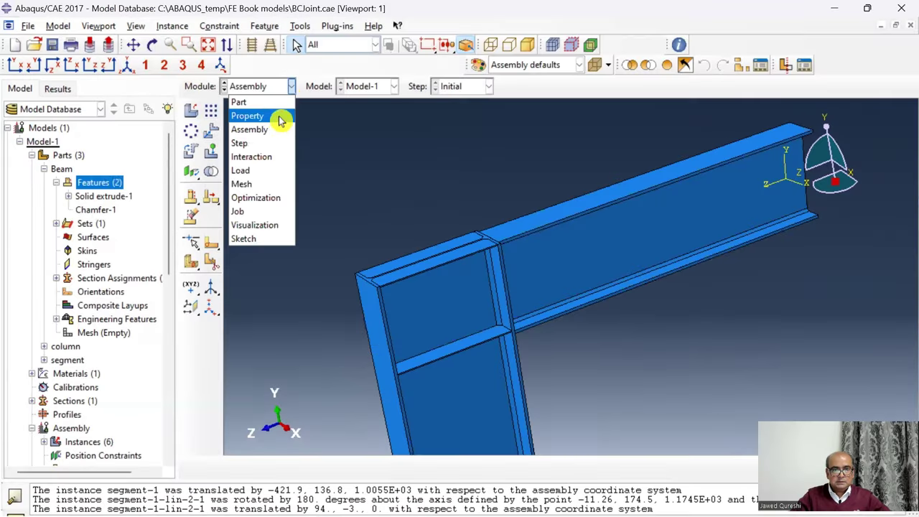
pyautogui.click(283, 144)
pyautogui.click(191, 111)
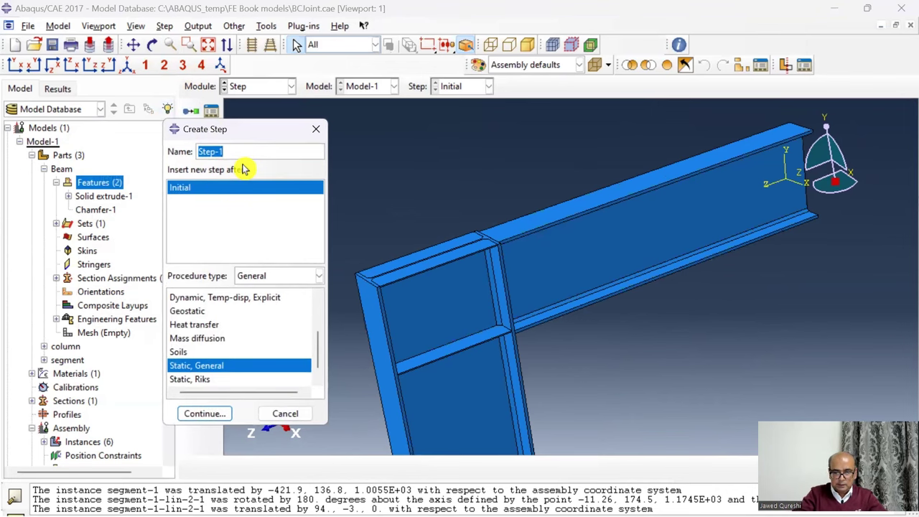
pyautogui.press('BackSpace')
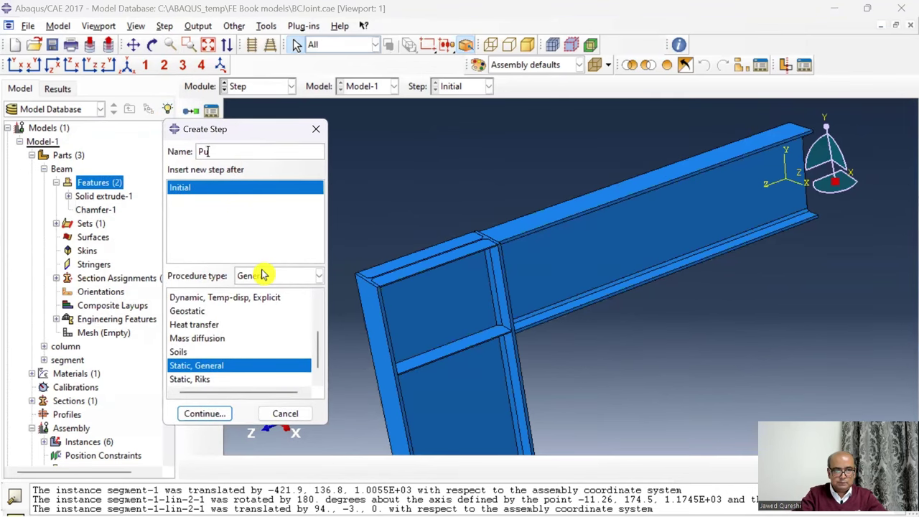
pyautogui.click(215, 415)
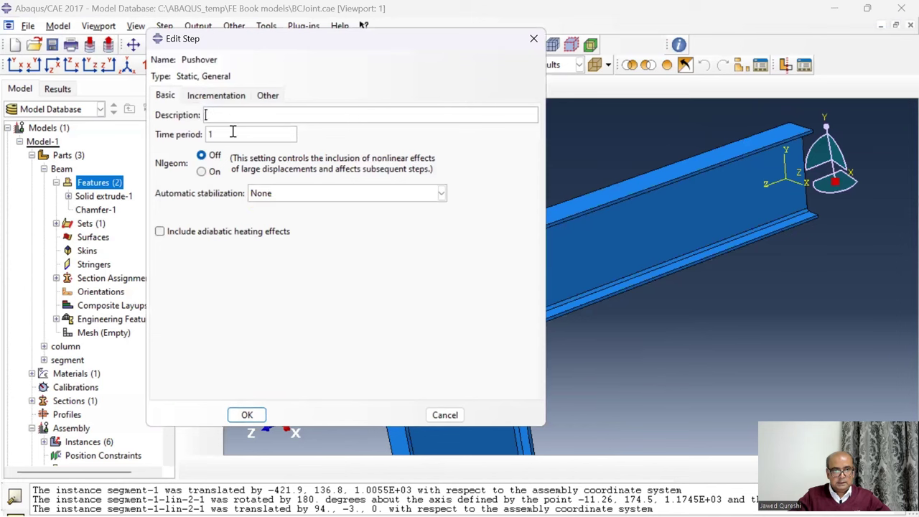
pyautogui.click(217, 95)
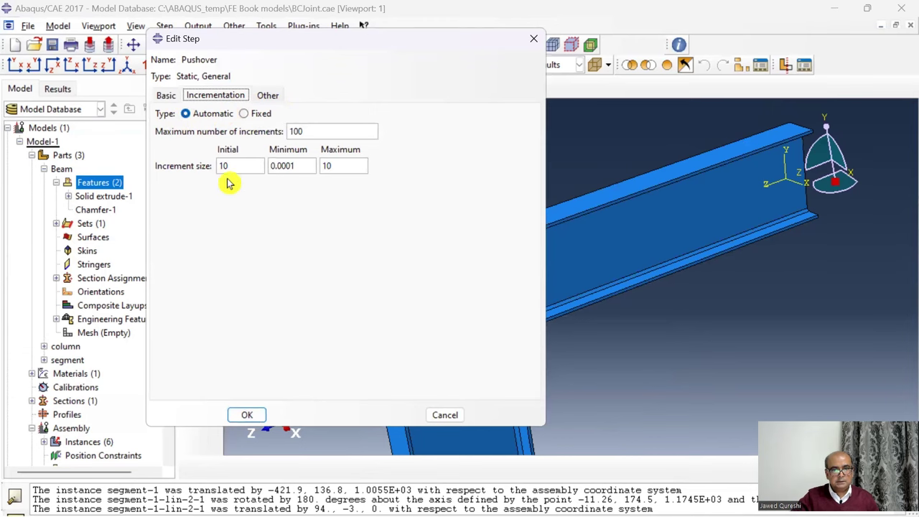
pyautogui.click(247, 414)
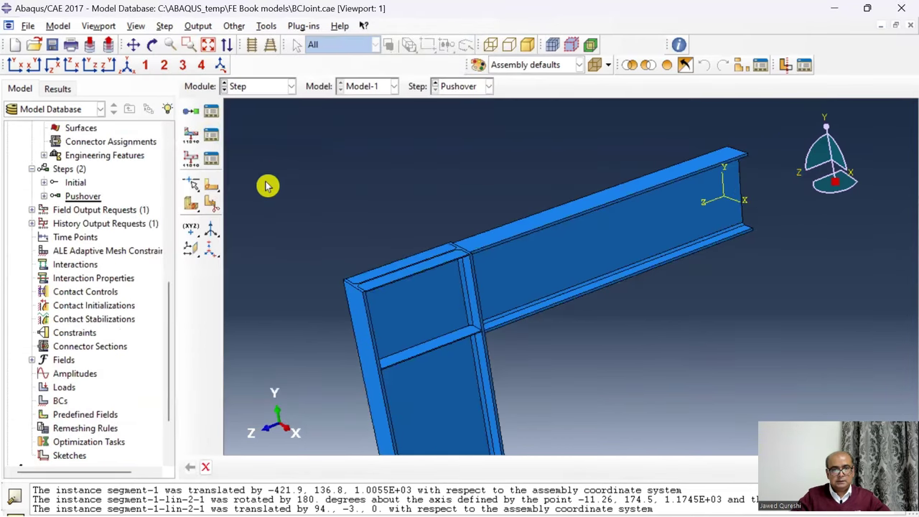
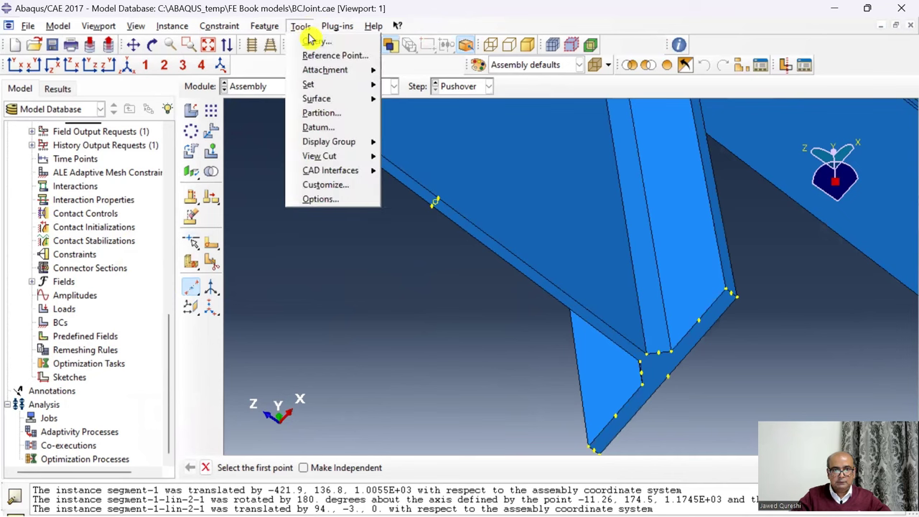
# - Create a reference point at the datum point in the middle of the web on the column's bottom end face
pyautogui.click(313, 56)
pyautogui.scroll(3, 429, 210)
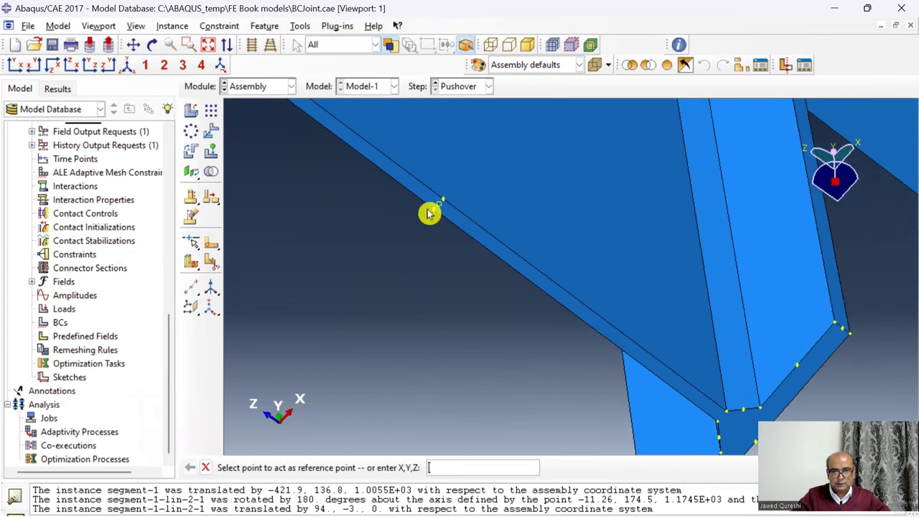
pyautogui.click(440, 204)
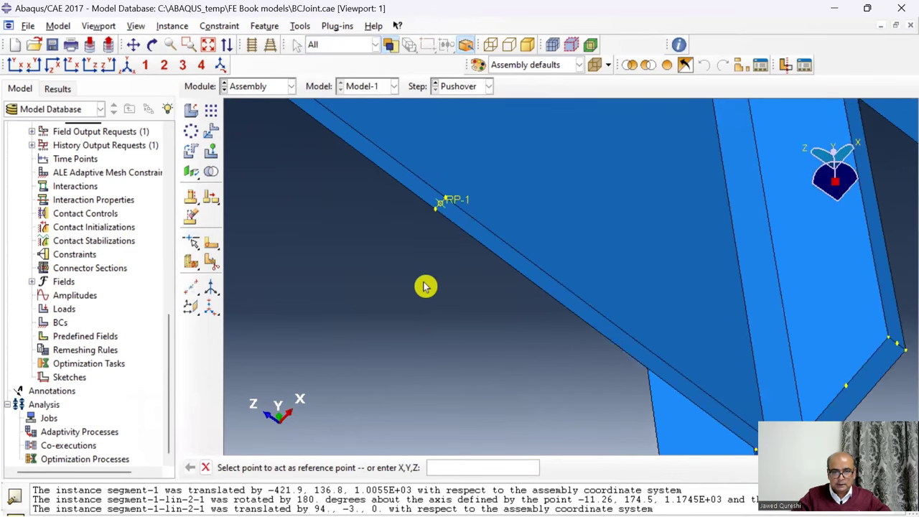
pyautogui.scroll(-2, 429, 280)
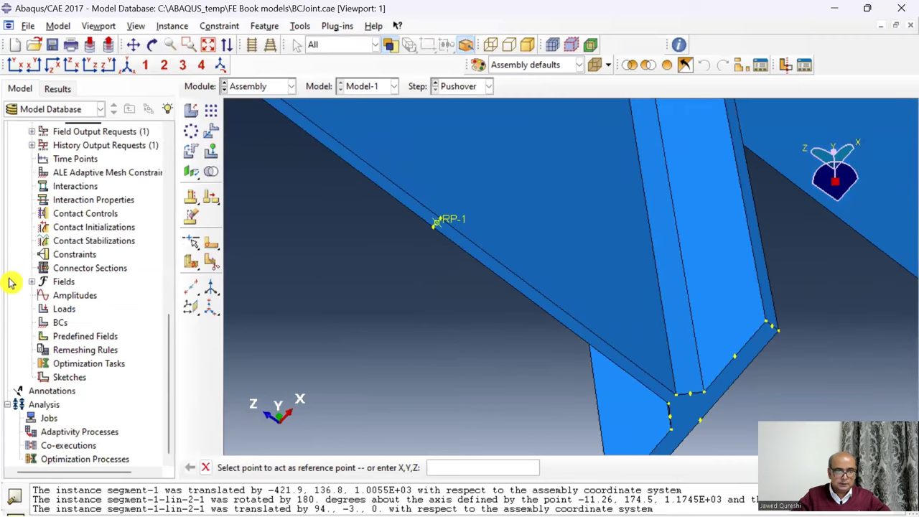
# - Create an assembly geometry set named Base containing the column's bottom end face
pyautogui.scroll(2, 43, 270)
pyautogui.scroll(2, 44, 270)
pyautogui.scroll(-3, 41, 275)
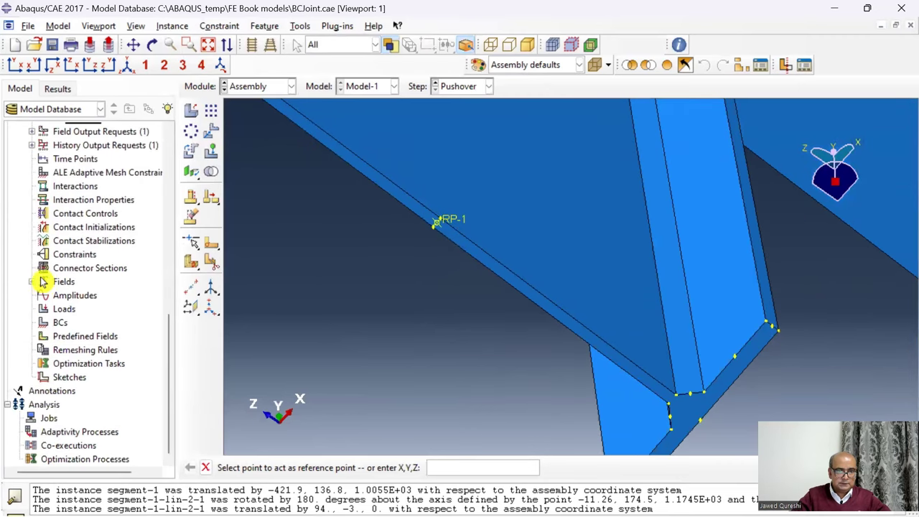
pyautogui.scroll(3, 17, 287)
pyautogui.scroll(3, 48, 290)
pyautogui.click(45, 282)
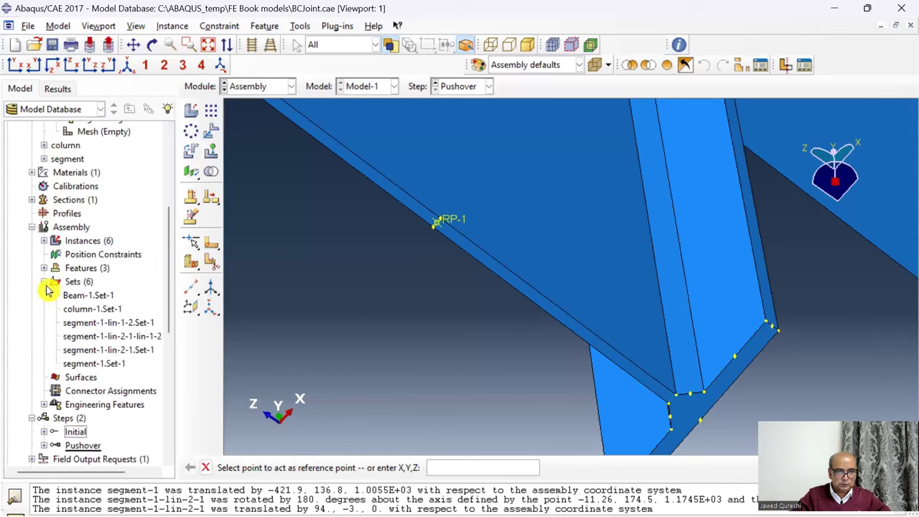
pyautogui.doubleClick(76, 282)
pyautogui.write('Base')
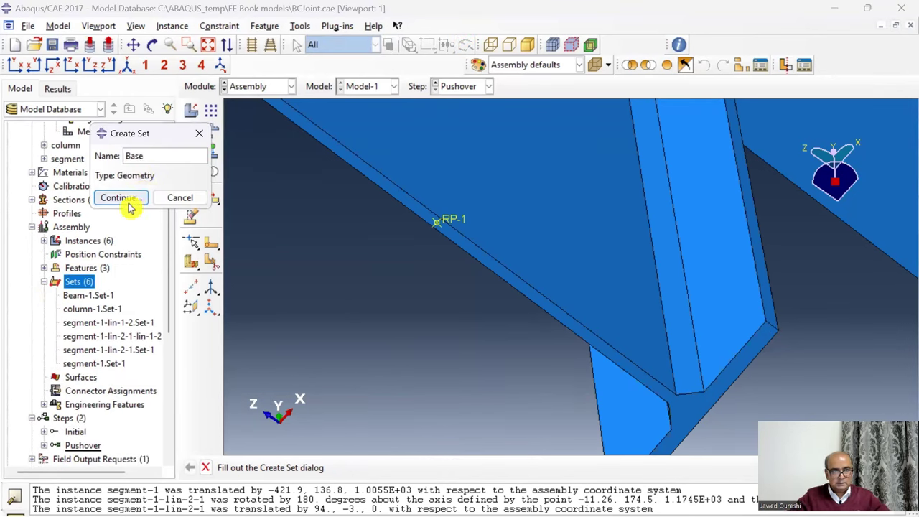
pyautogui.click(126, 200)
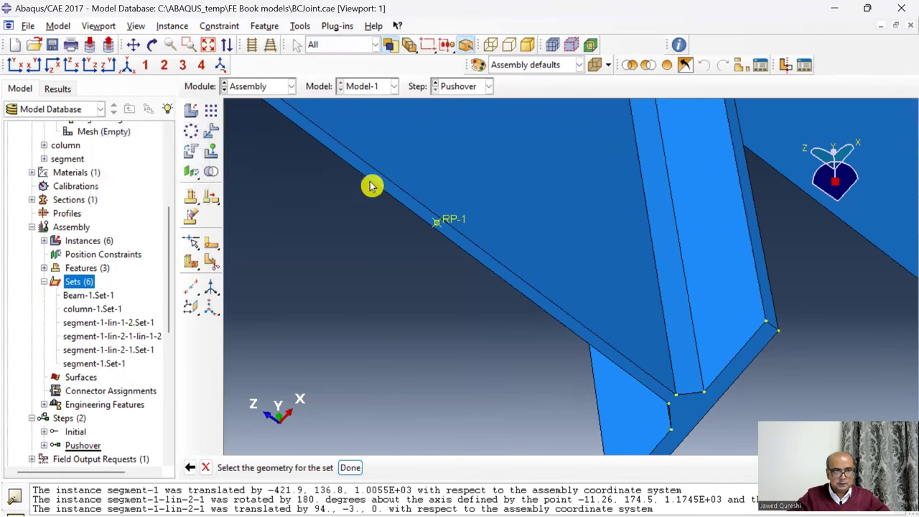
pyautogui.click(379, 185)
pyautogui.click(379, 185)
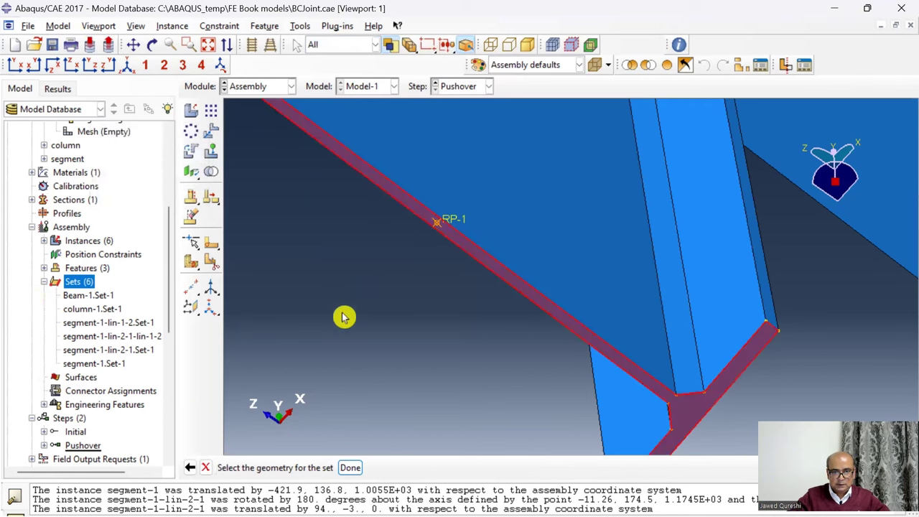
pyautogui.click(351, 468)
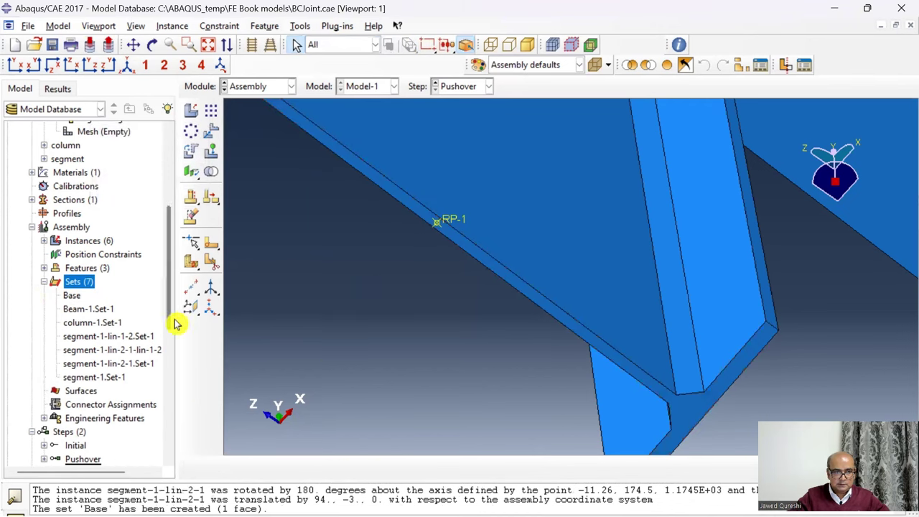
# - Create an assembly geometry set named Base_Ref containing the reference point at the column base
pyautogui.doubleClick(107, 282)
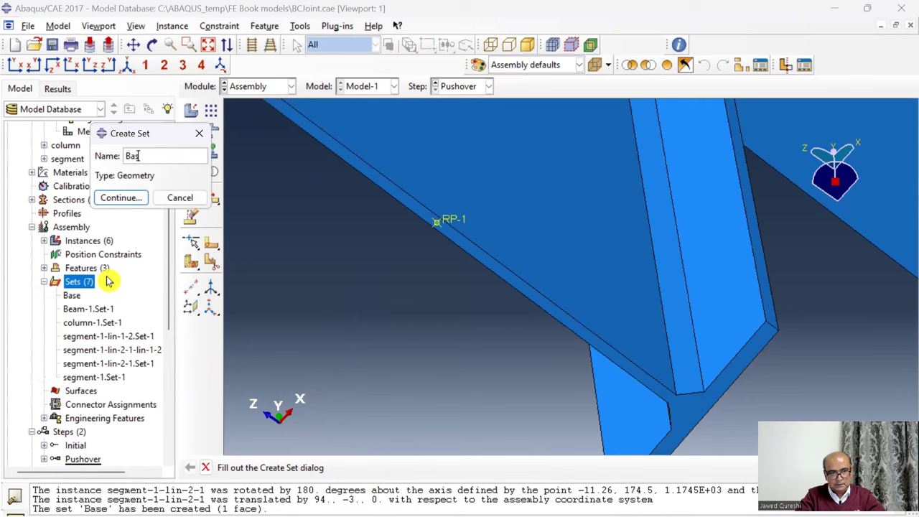
pyautogui.write('Base')
pyautogui.press('Return')
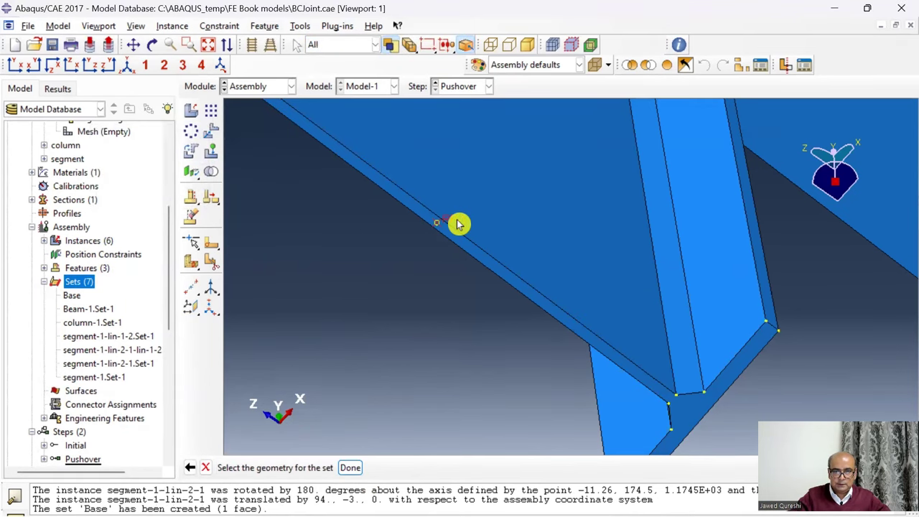
pyautogui.click(436, 223)
pyautogui.middleClick(438, 237)
pyautogui.keyDown('ctrl'); pyautogui.keyDown('alt'); pyautogui.moveTo(438, 236); pyautogui.dragTo(268, 216); pyautogui.keyUp('alt'); pyautogui.keyUp('ctrl')
# - Switch to the Interaction module and start a Rigid body constraint named TieBase
pyautogui.click(269, 86)
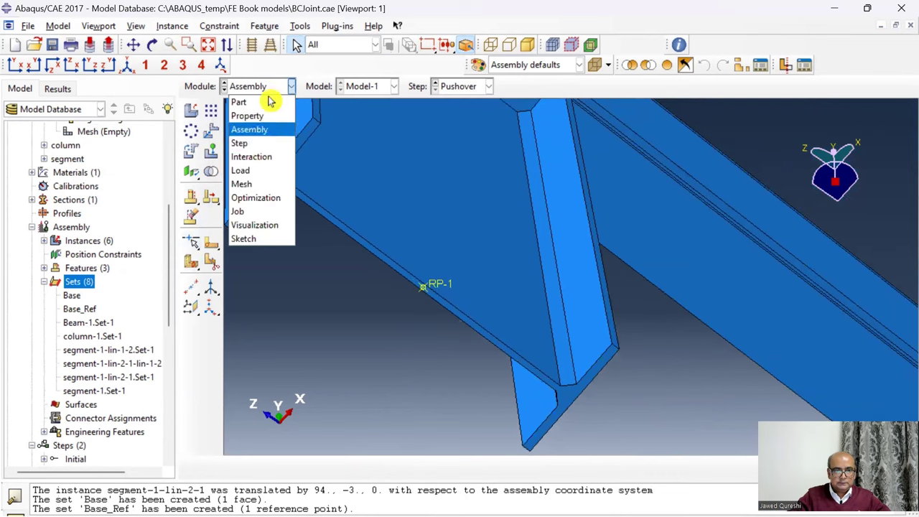
pyautogui.click(260, 156)
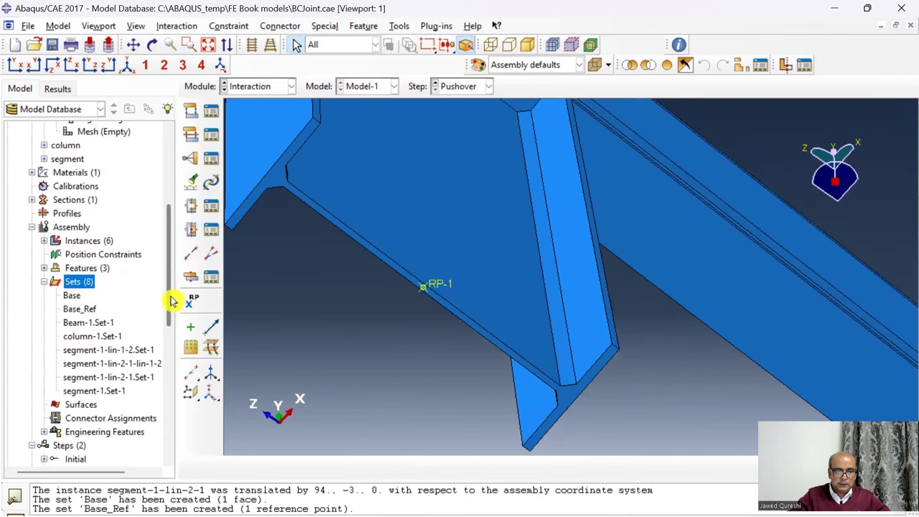
pyautogui.moveTo(168, 304); pyautogui.dragTo(168, 411)
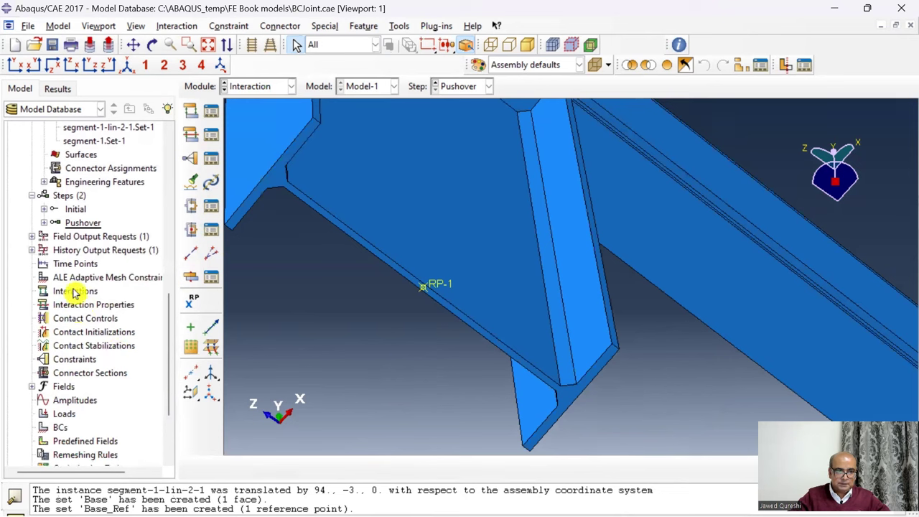
pyautogui.doubleClick(72, 359)
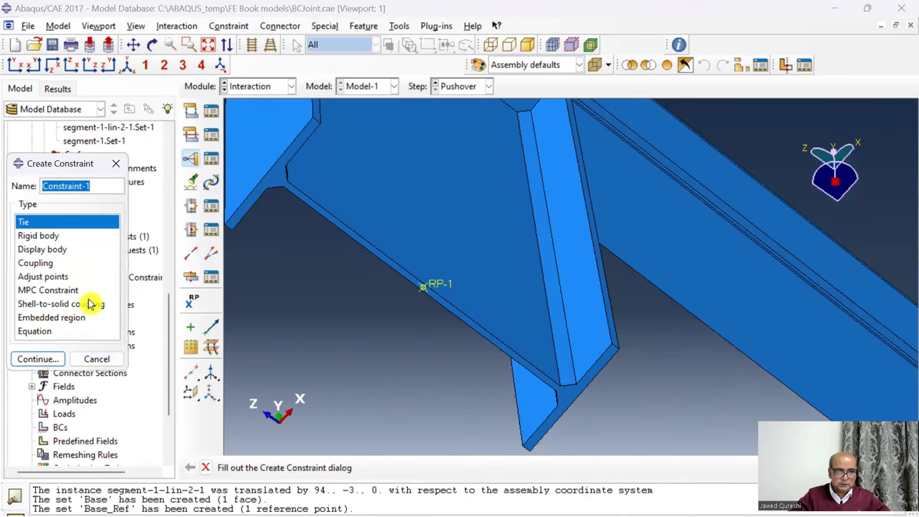
pyautogui.click(65, 237)
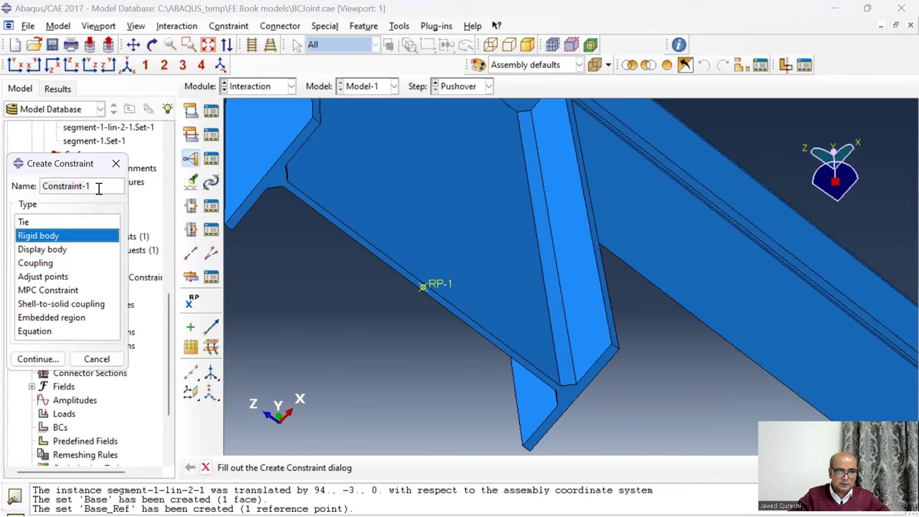
pyautogui.moveTo(99, 188); pyautogui.dragTo(33, 186)
pyautogui.write('TieBase')
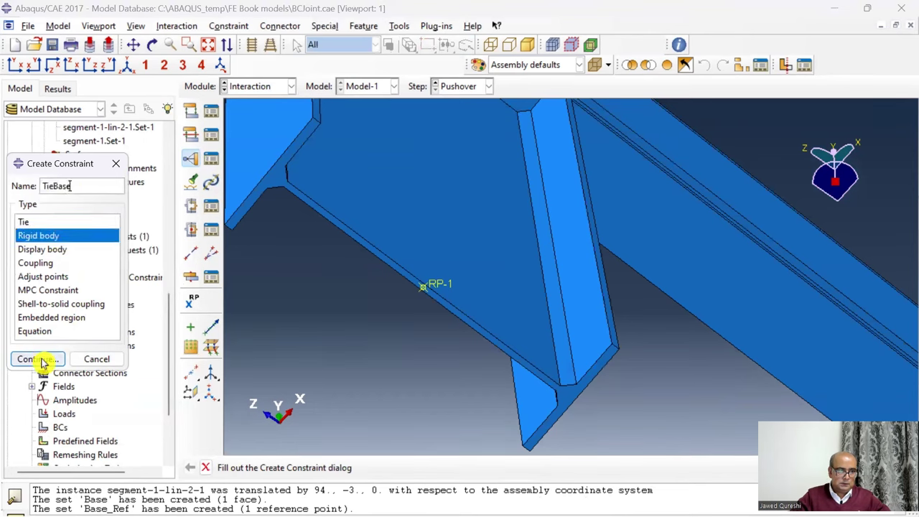
pyautogui.click(39, 359)
# - Assign the set Base as the Tie (nodes) region of the rigid body constraint, with selections highlighted in the viewport
pyautogui.click(459, 263)
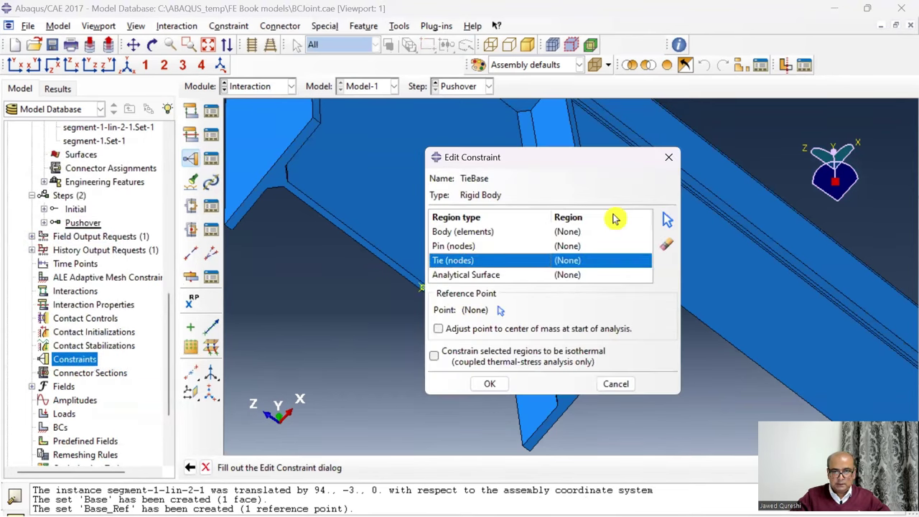
pyautogui.click(666, 219)
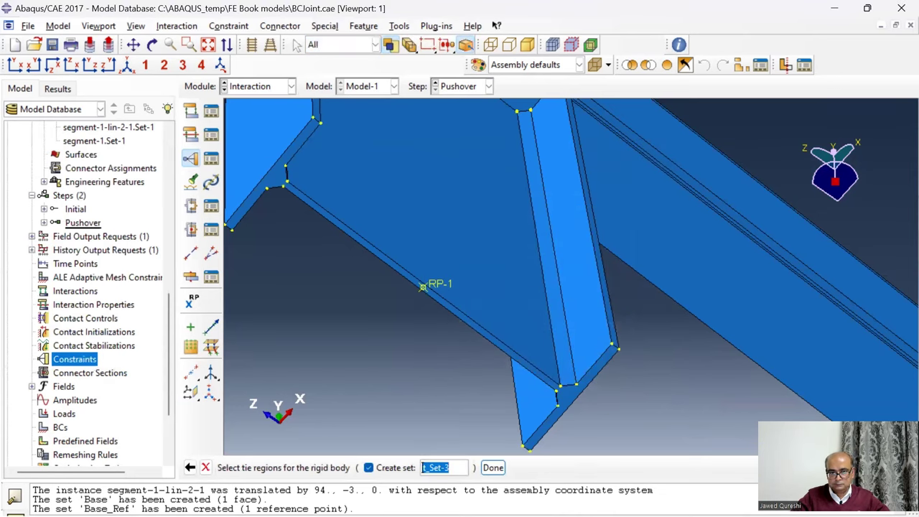
pyautogui.click(769, 468)
pyautogui.click(153, 269)
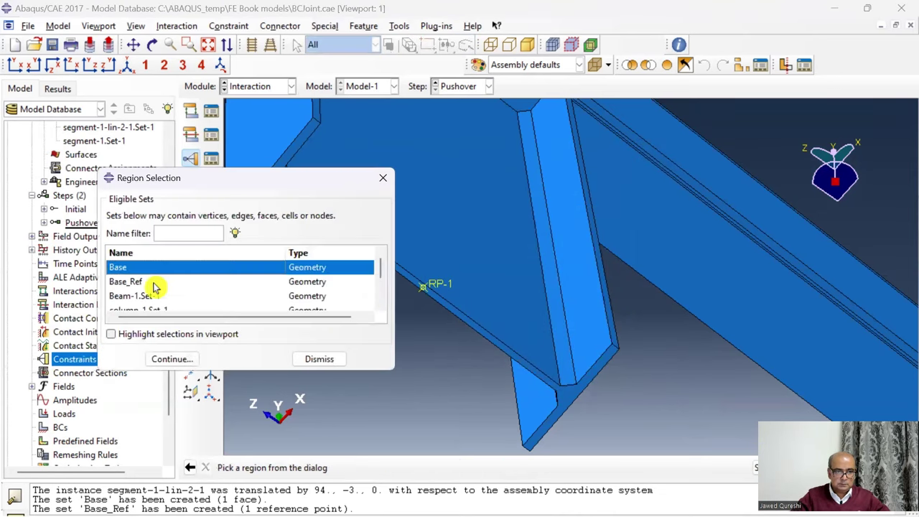
pyautogui.click(144, 336)
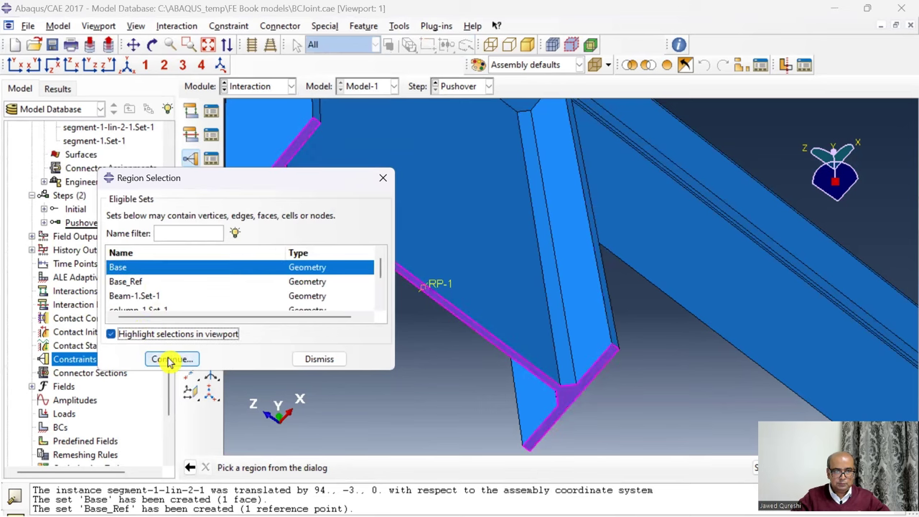
pyautogui.click(161, 359)
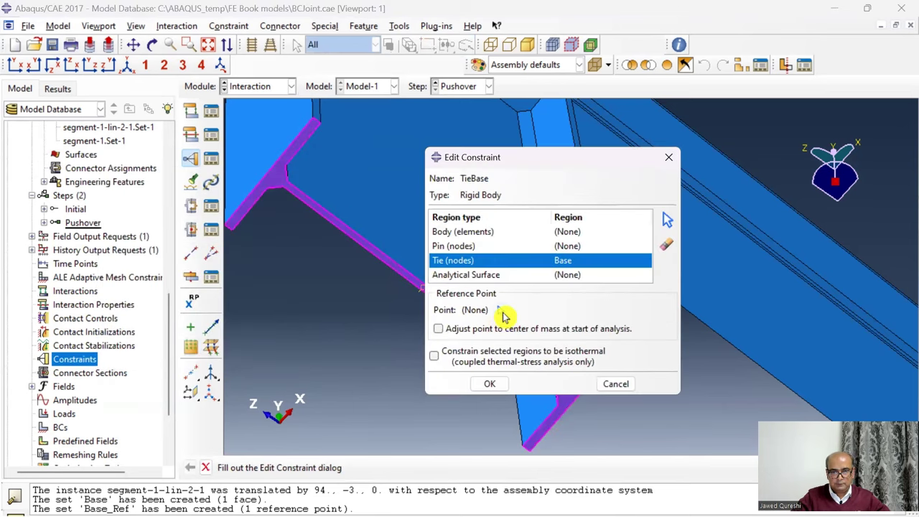
# - Use Base_Ref as the constraint's reference point, adjust it to the center of mass at start of analysis, and accept the constraint
pyautogui.click(499, 310)
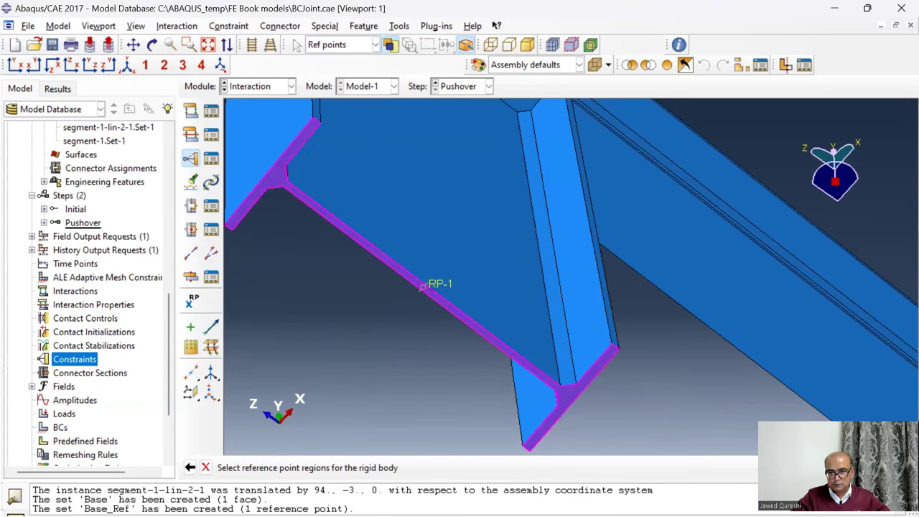
pyautogui.click(129, 267)
pyautogui.click(175, 357)
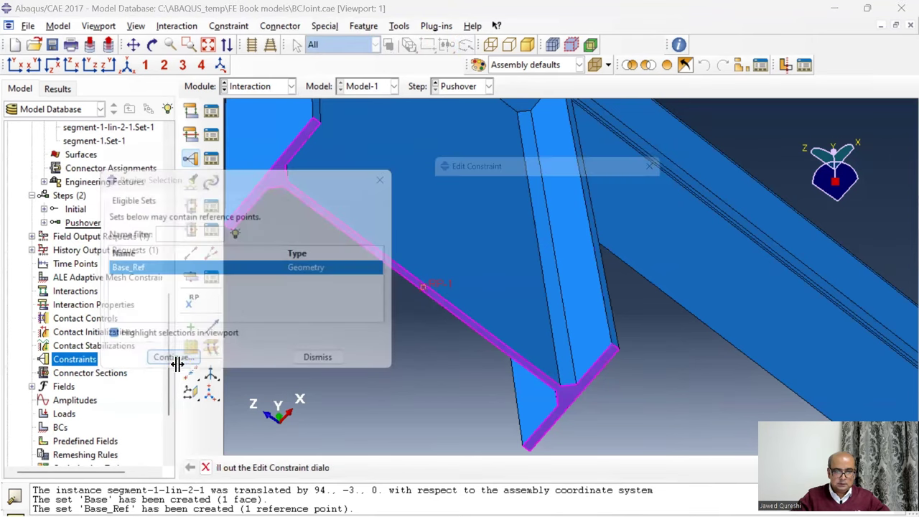
pyautogui.click(475, 329)
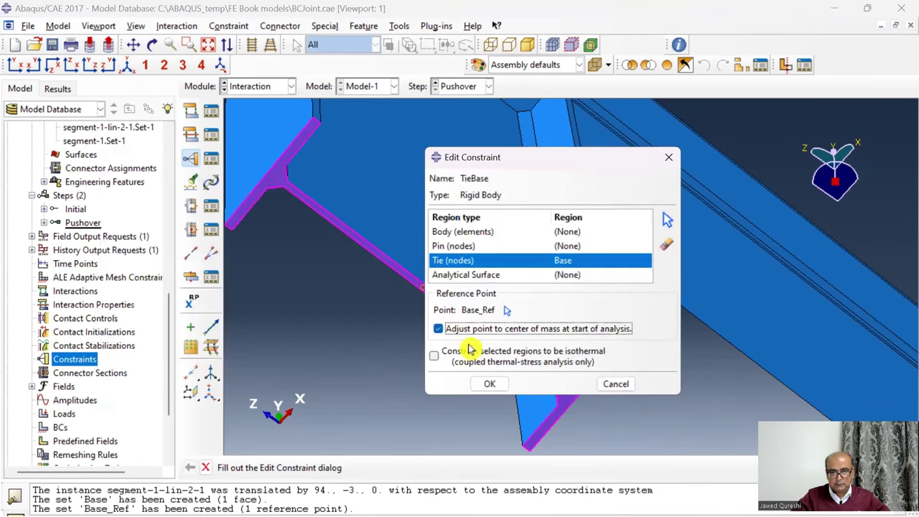
pyautogui.click(486, 385)
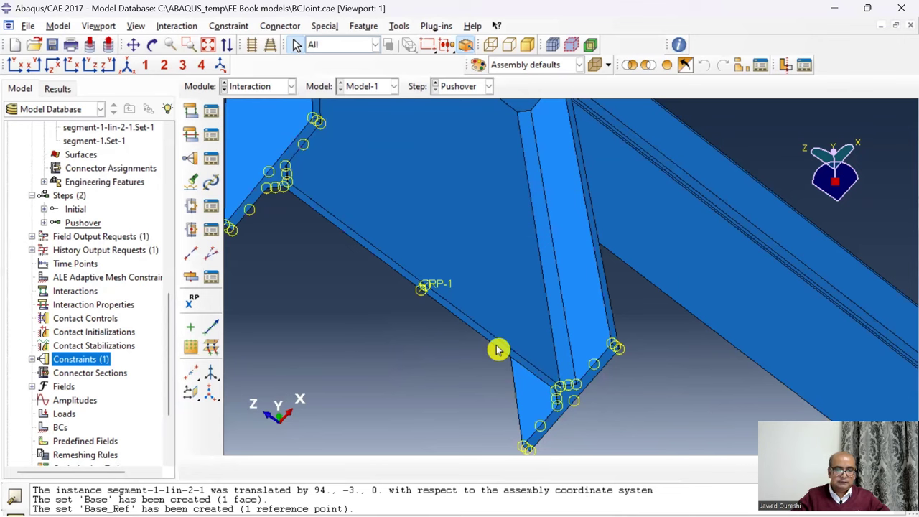
# - Find contact pairs across the whole model with a separation tolerance of 28 and an extension angle of 20
pyautogui.scroll(-4, 398, 352)
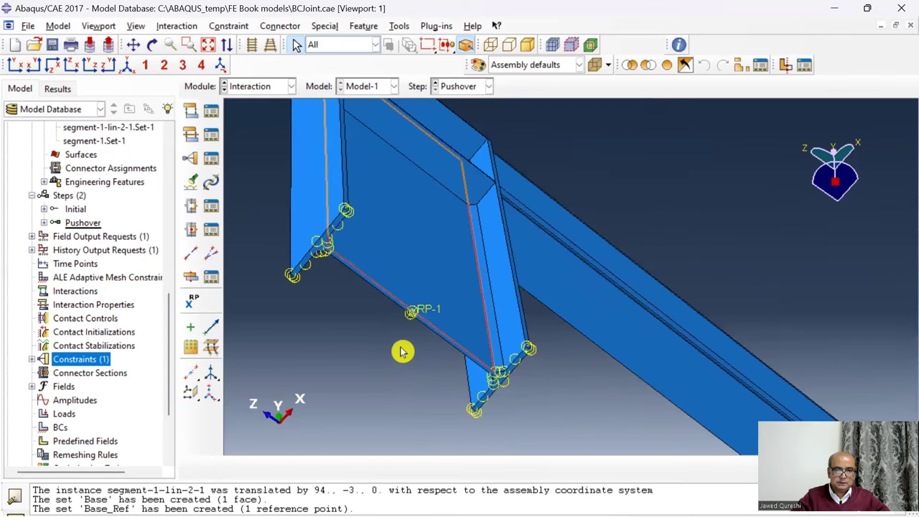
pyautogui.scroll(-2, 403, 349)
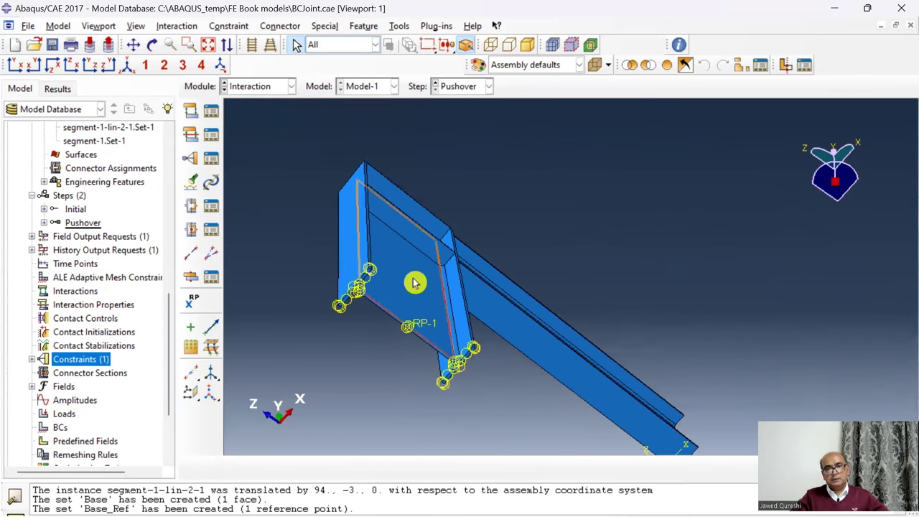
pyautogui.press('F2')
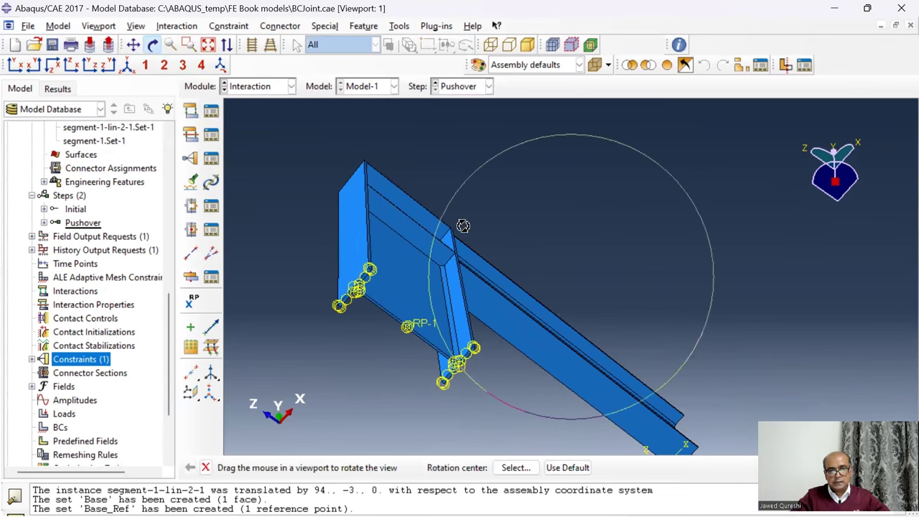
pyautogui.moveTo(463, 225); pyautogui.dragTo(430, 179)
pyautogui.click(177, 25)
pyautogui.click(188, 36)
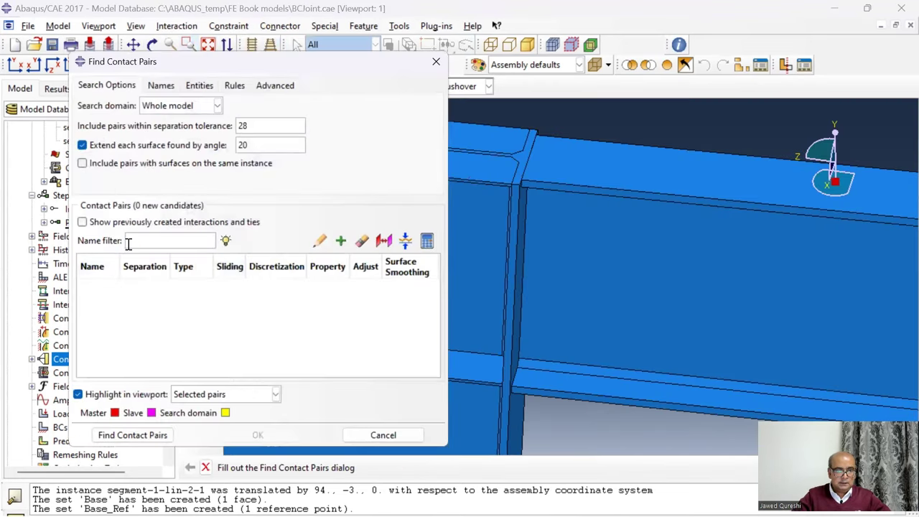
pyautogui.click(136, 437)
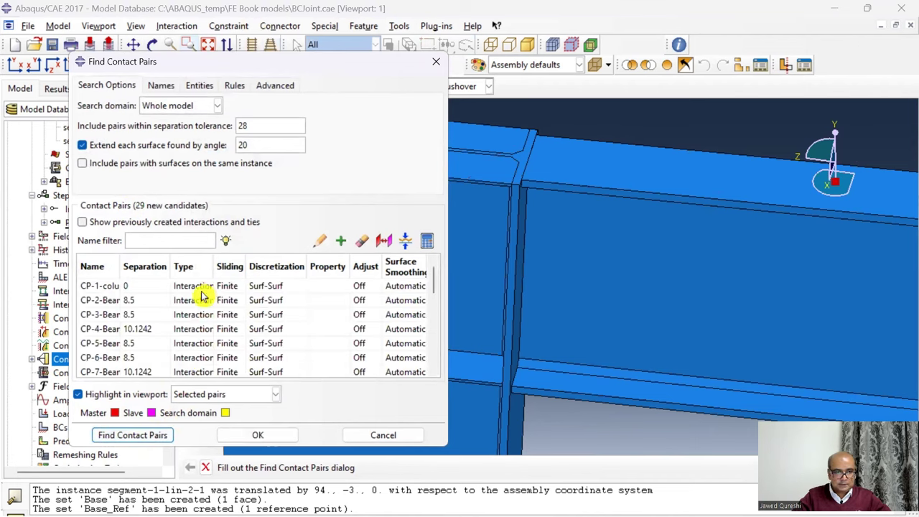
# - Change the type of all contact pair candidates to Tie constraint and accept the pairs
pyautogui.click(203, 267)
pyautogui.doubleClick(202, 267)
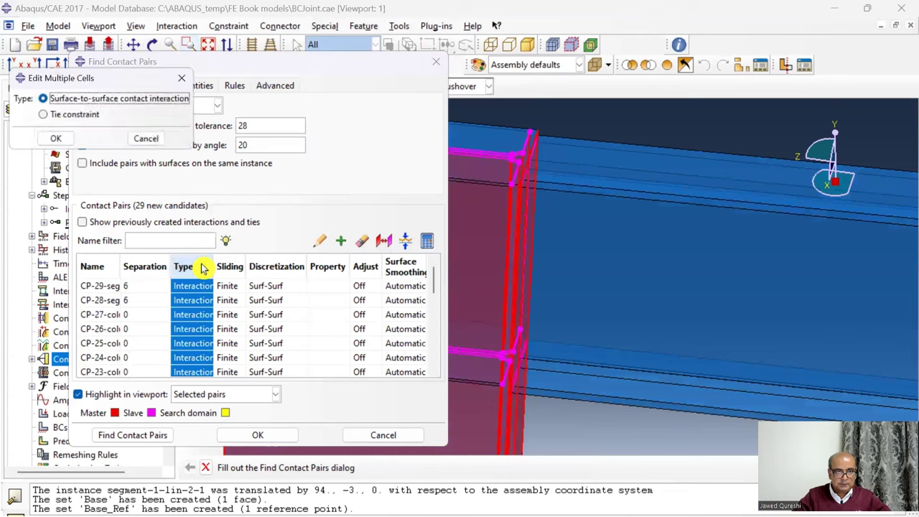
pyautogui.click(81, 115)
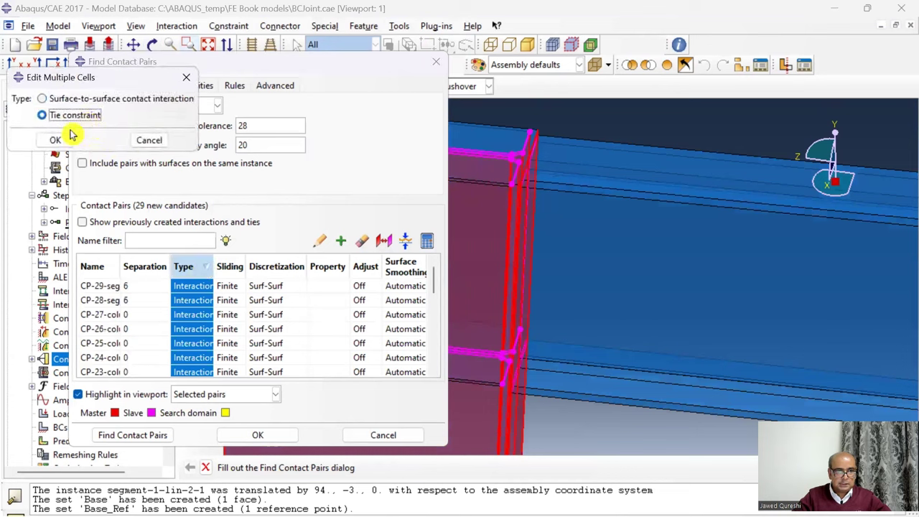
pyautogui.click(56, 140)
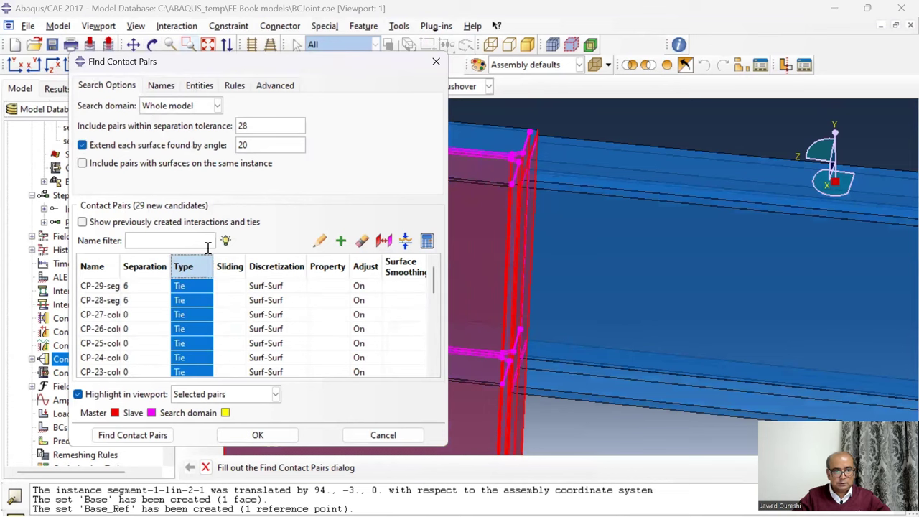
pyautogui.click(251, 434)
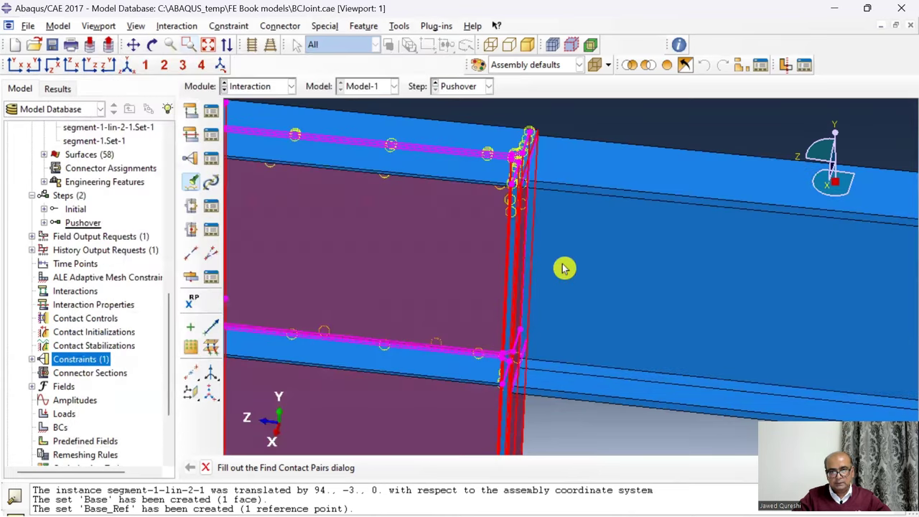
# - Switch to the Load module and create the geometry set Disp from a top-flange corner vertex at the beam's free end
pyautogui.scroll(-5, 569, 253)
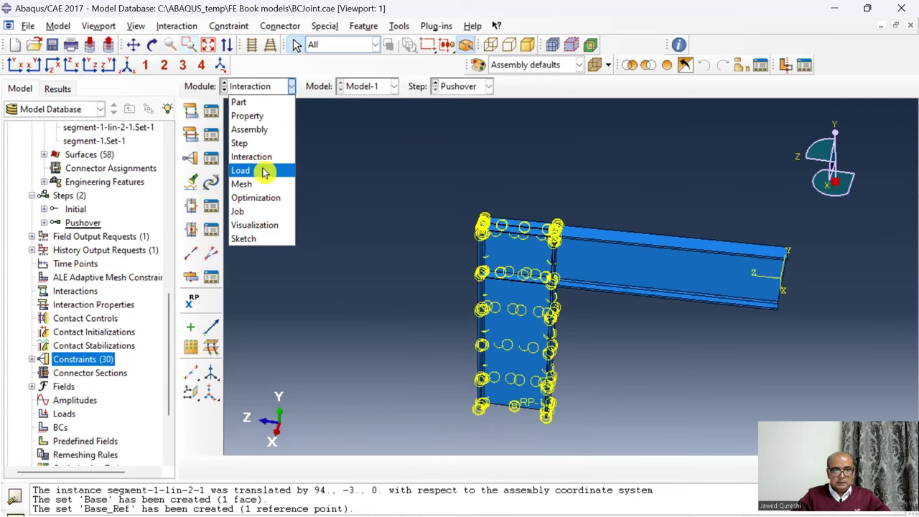
pyautogui.click(262, 173)
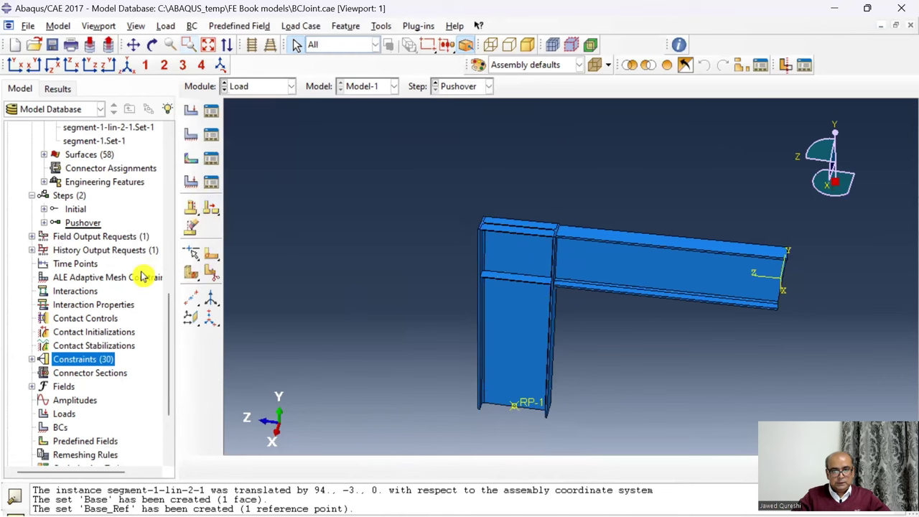
pyautogui.scroll(3, 65, 242)
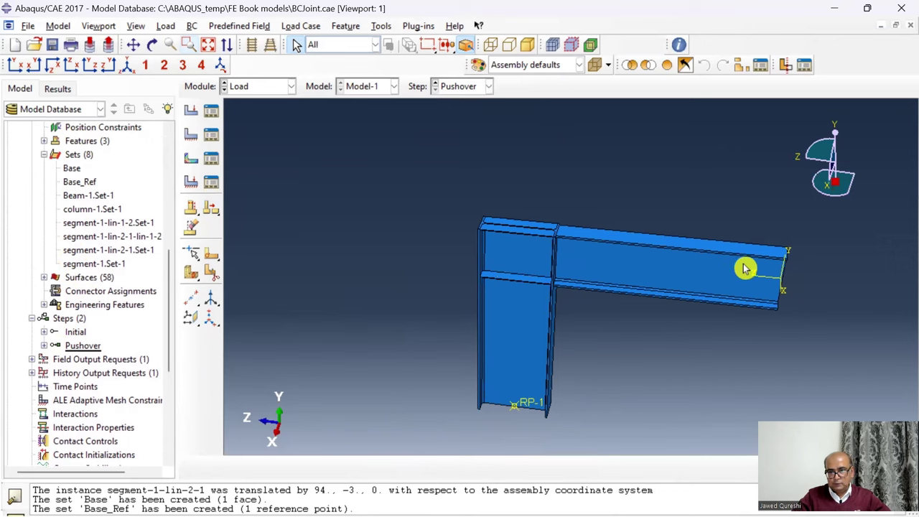
pyautogui.scroll(1, 785, 264)
pyautogui.scroll(2, 785, 264)
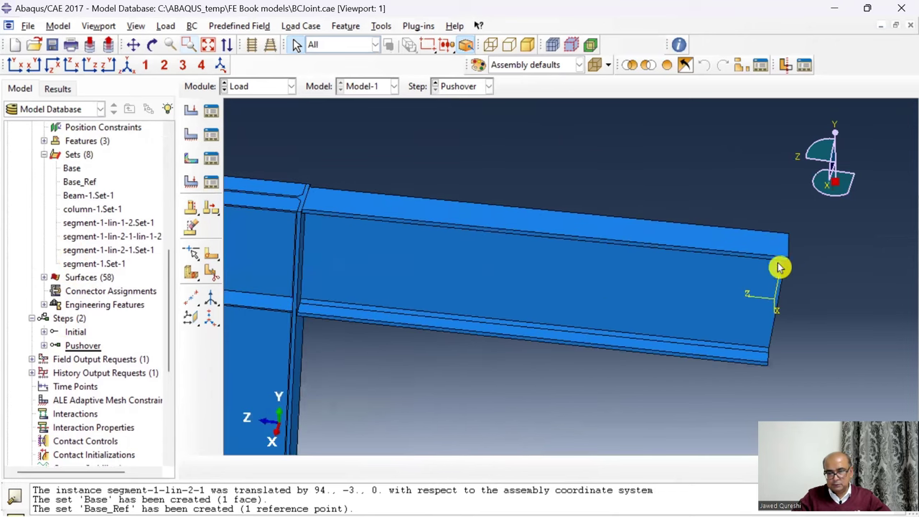
pyautogui.scroll(5, 71, 301)
pyautogui.scroll(-3, 69, 298)
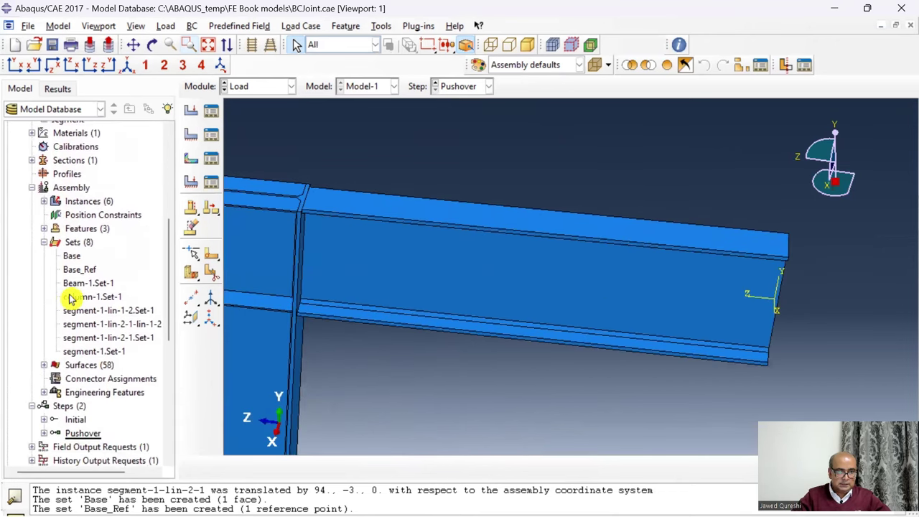
pyautogui.doubleClick(87, 236)
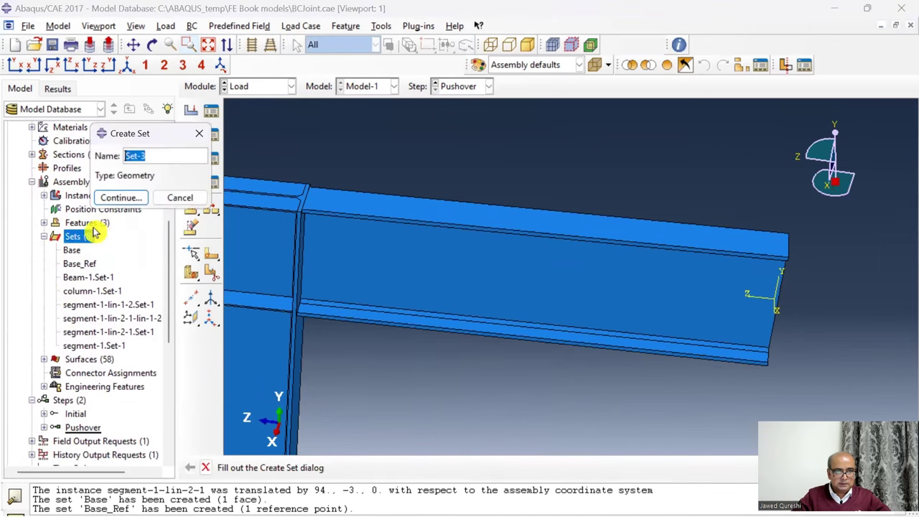
pyautogui.write('Disp')
pyautogui.click(119, 199)
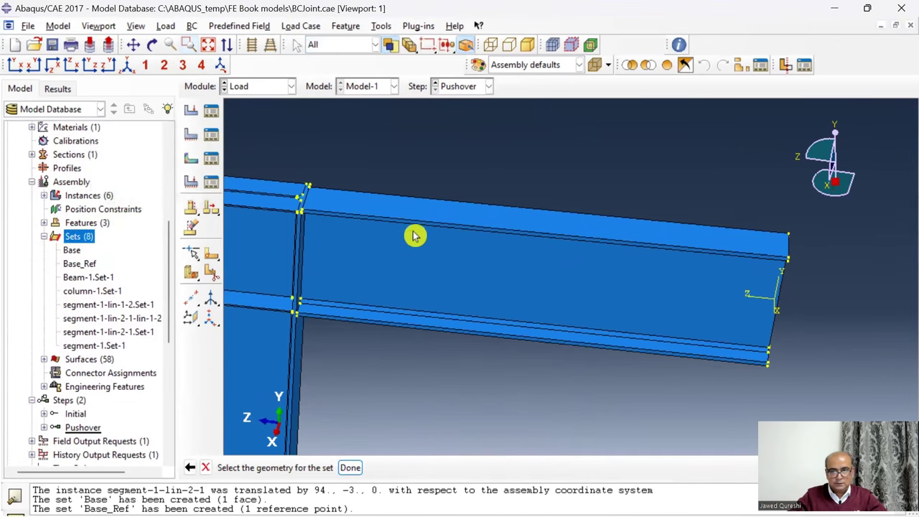
pyautogui.scroll(1, 795, 267)
pyautogui.click(784, 254)
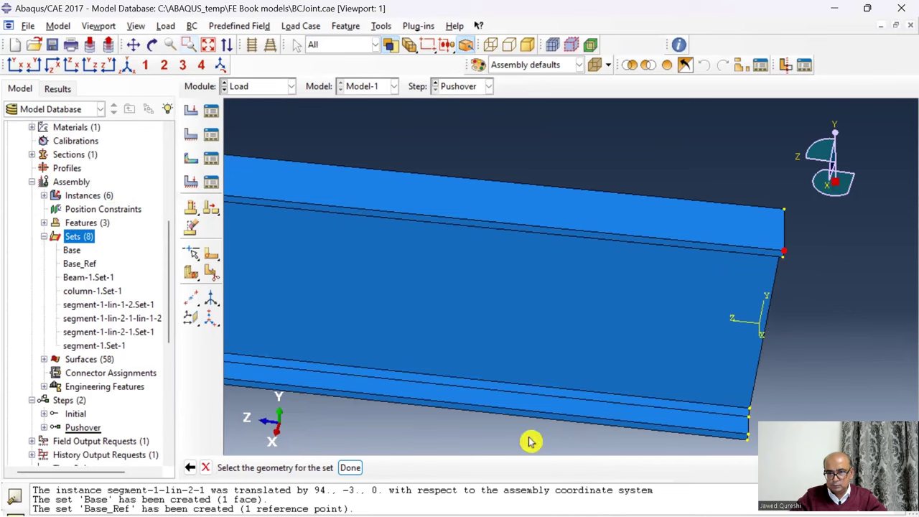
pyautogui.click(350, 468)
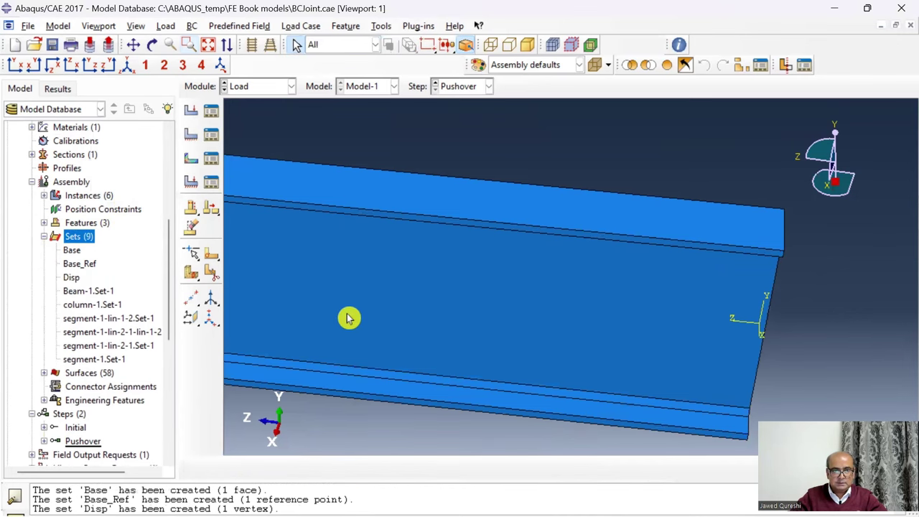
# - Create a mechanical boundary condition named FixBase of type Symmetry/Antisymmetry/Encastre in the Initial step
pyautogui.scroll(-5, 406, 327)
pyautogui.scroll(-3, 36, 396)
pyautogui.scroll(-5, 36, 396)
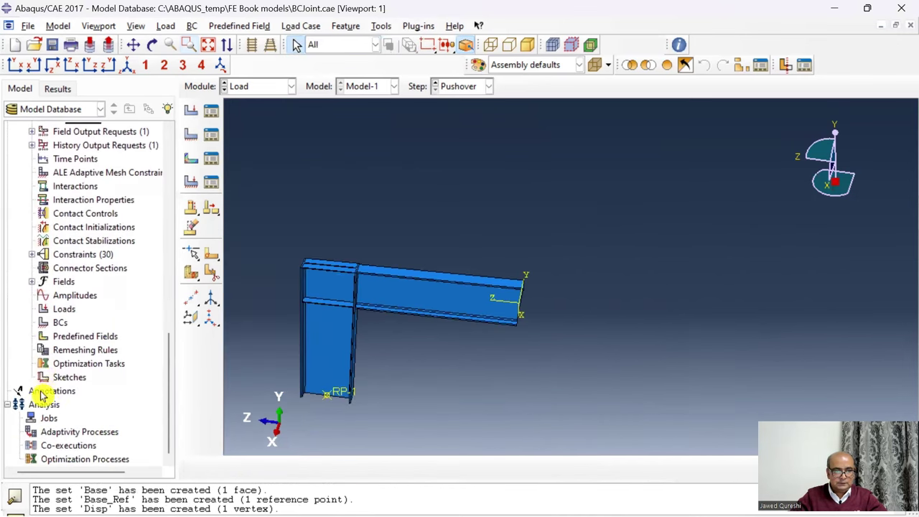
pyautogui.doubleClick(62, 323)
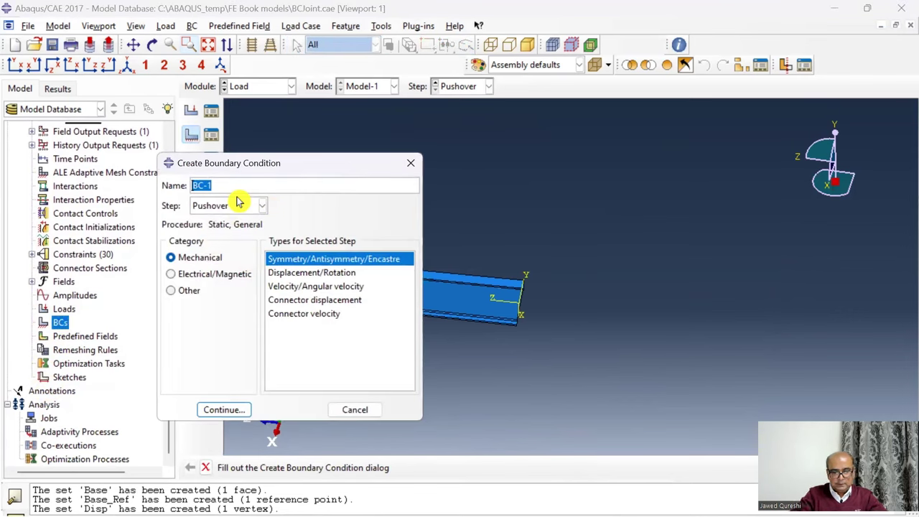
pyautogui.write('FixBase')
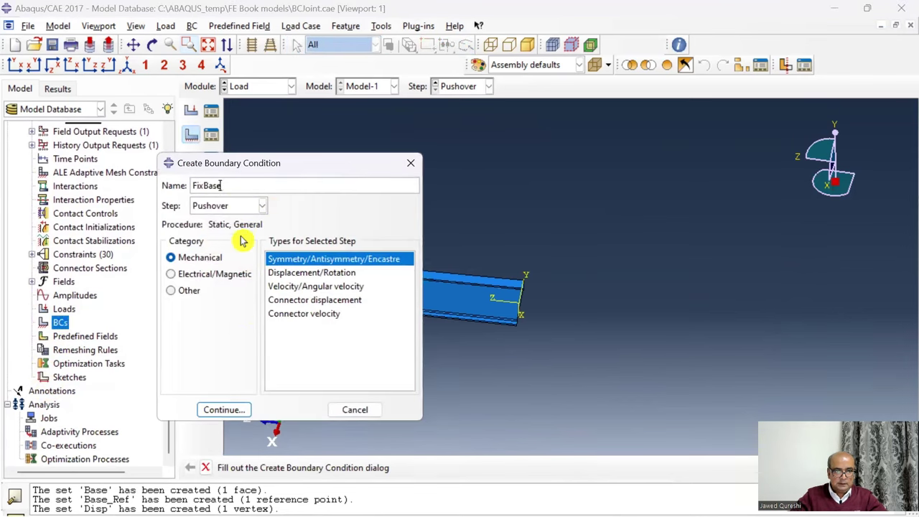
pyautogui.click(237, 208)
pyautogui.click(211, 221)
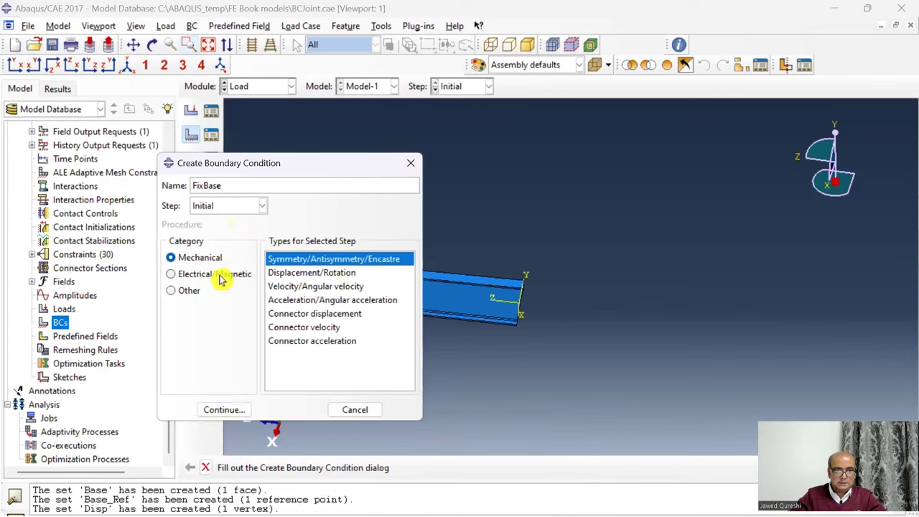
pyautogui.click(217, 412)
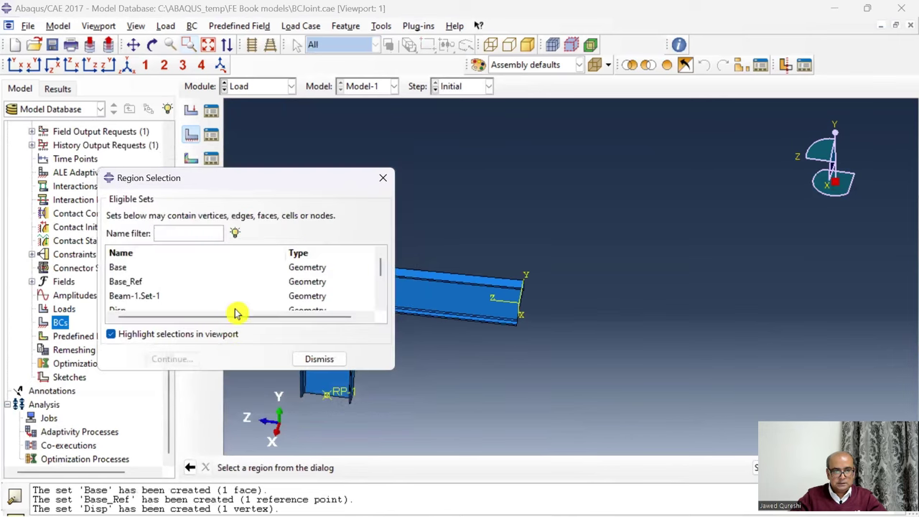
# - Assign the FixBase boundary condition to the set Base_Ref and fix it as ENCASTRE
pyautogui.click(209, 282)
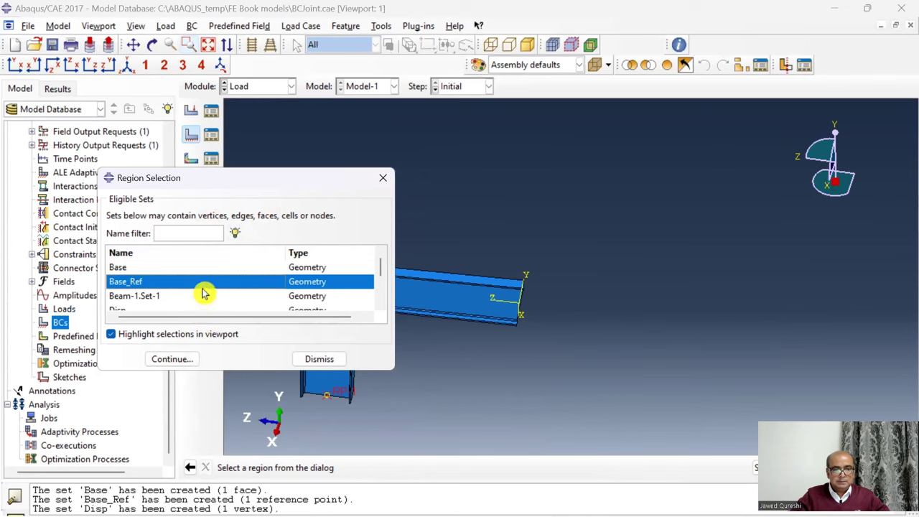
pyautogui.click(172, 359)
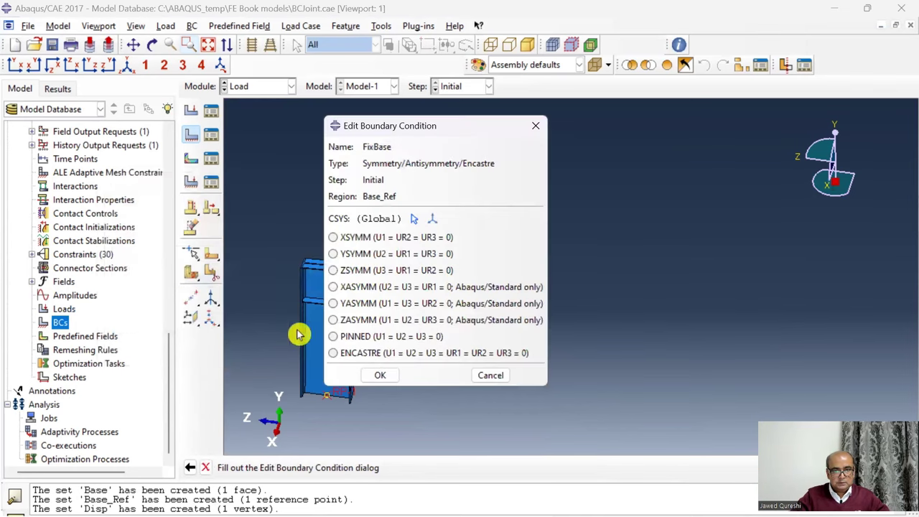
pyautogui.click(333, 353)
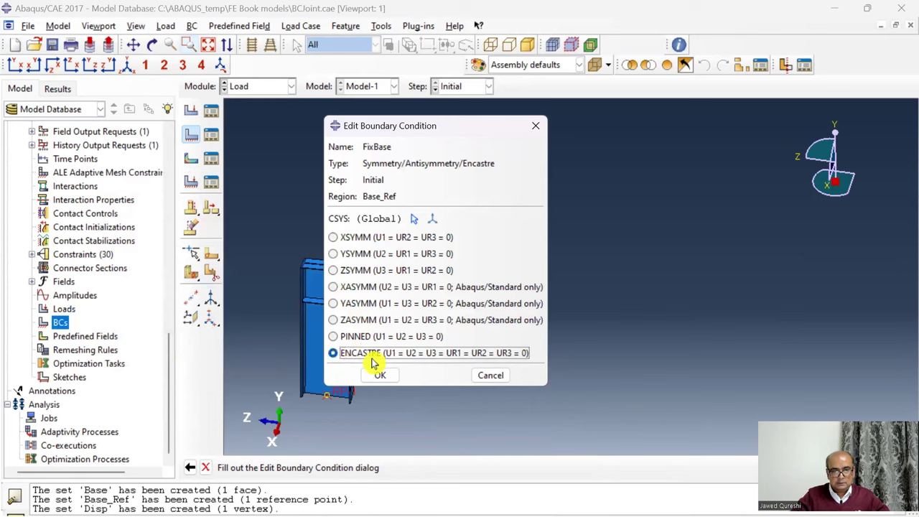
pyautogui.click(383, 375)
# - Create a mechanical load named UDL of type Pressure in the Pushover step
pyautogui.scroll(5, 402, 367)
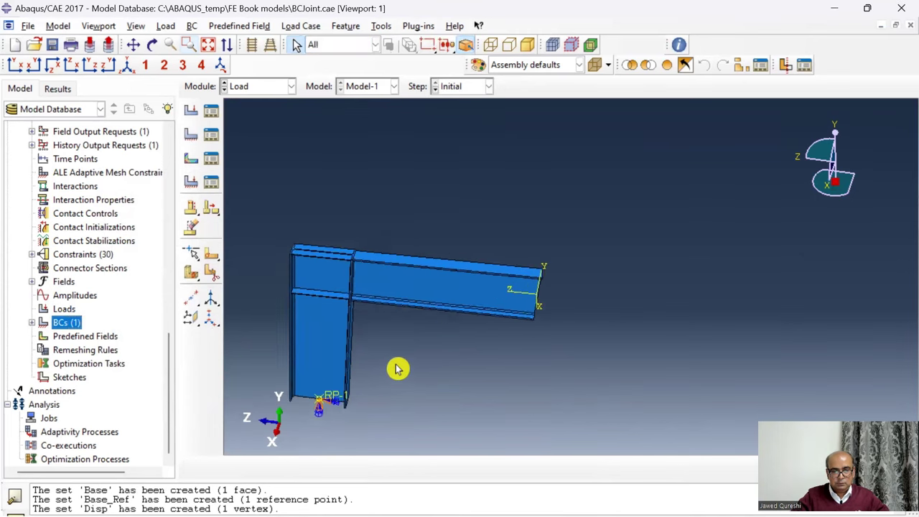
pyautogui.click(66, 310)
pyautogui.doubleClick(72, 313)
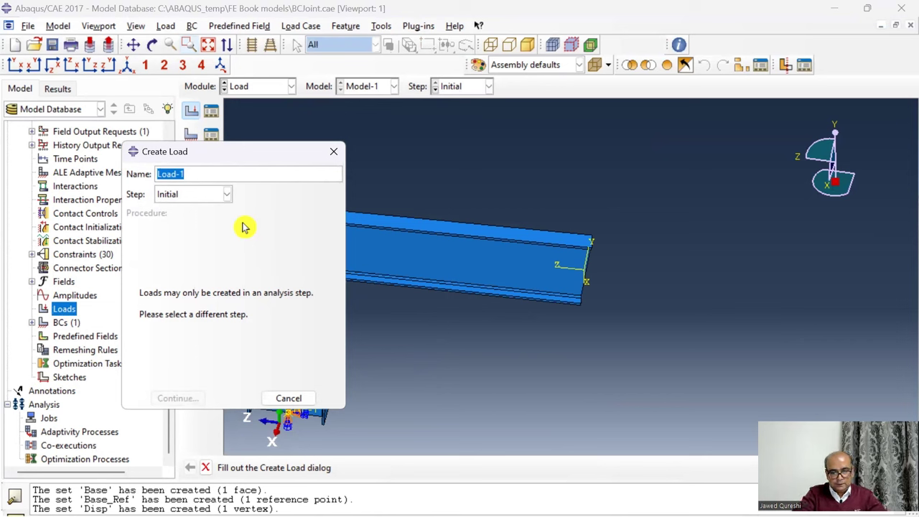
pyautogui.write('L')
pyautogui.click(227, 196)
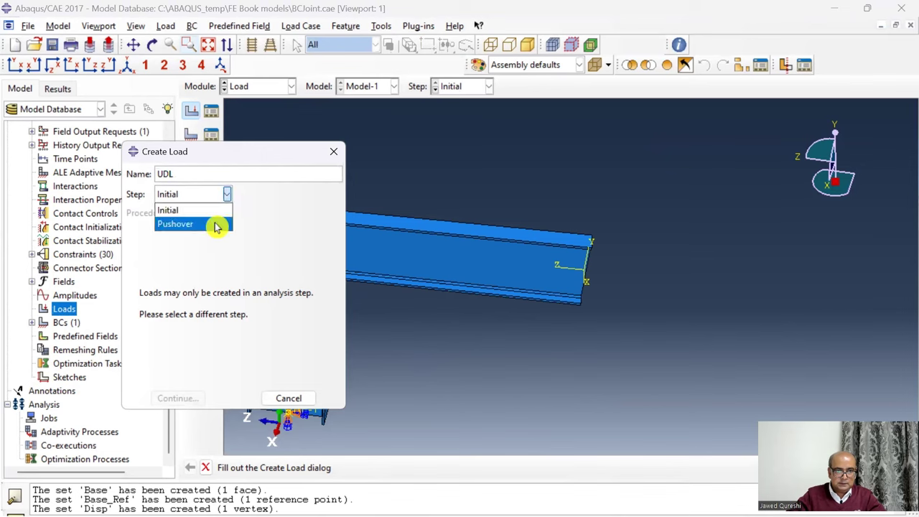
pyautogui.click(220, 226)
pyautogui.click(267, 275)
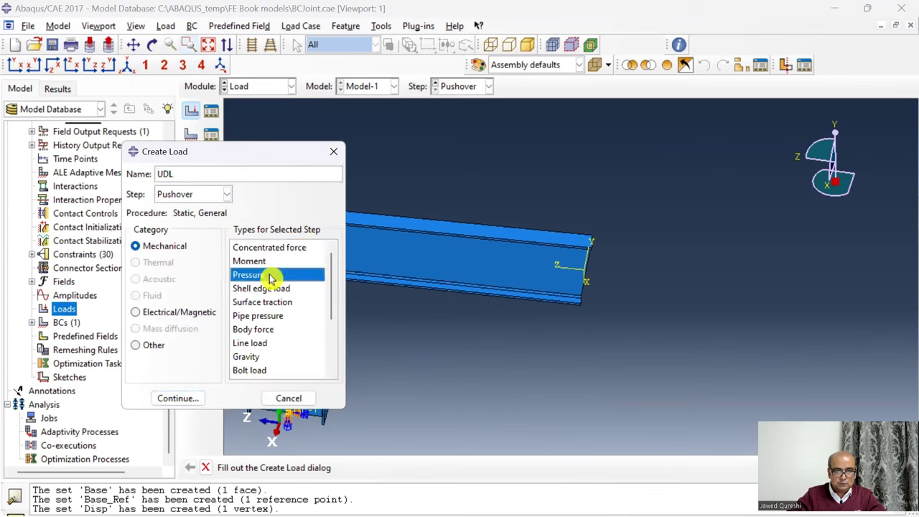
pyautogui.press('Return')
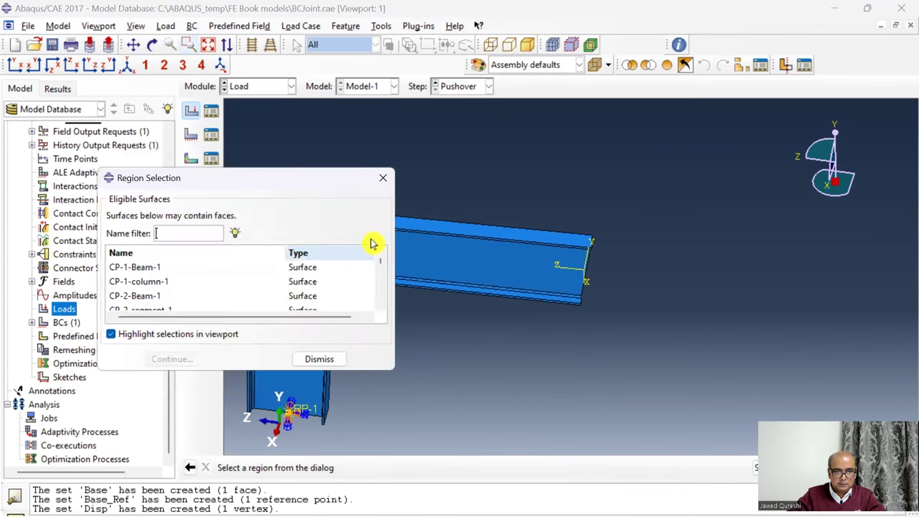
# - Apply the UDL pressure to the beam's top flange face with uniform distribution and ramp amplitude
pyautogui.click(426, 229)
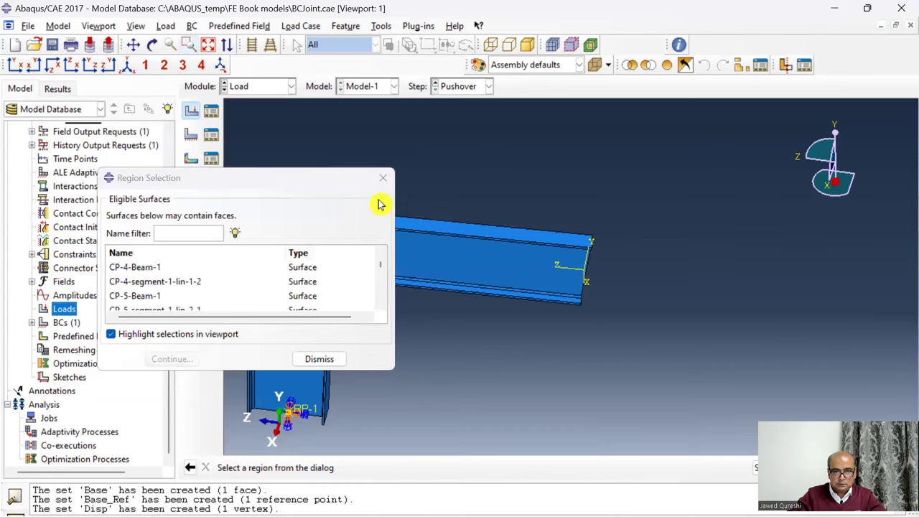
pyautogui.moveTo(323, 188); pyautogui.dragTo(246, 160)
pyautogui.click(247, 331)
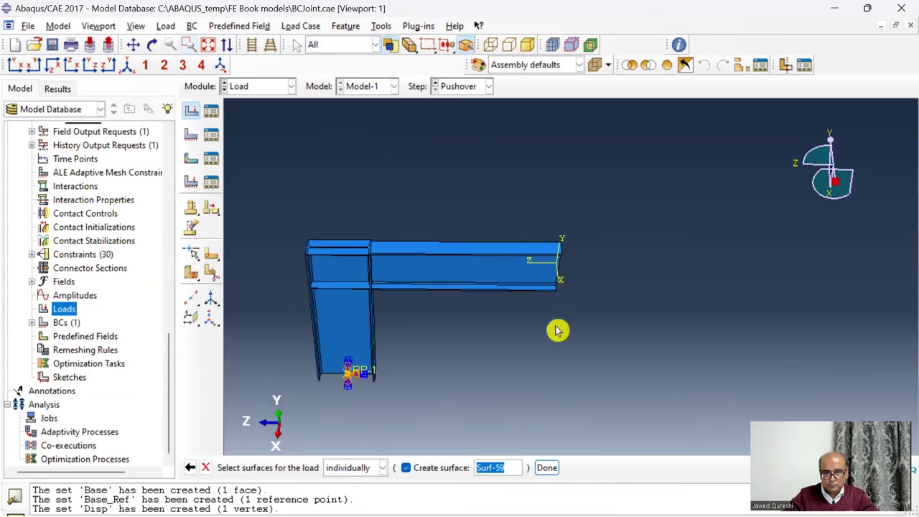
pyautogui.click(500, 251)
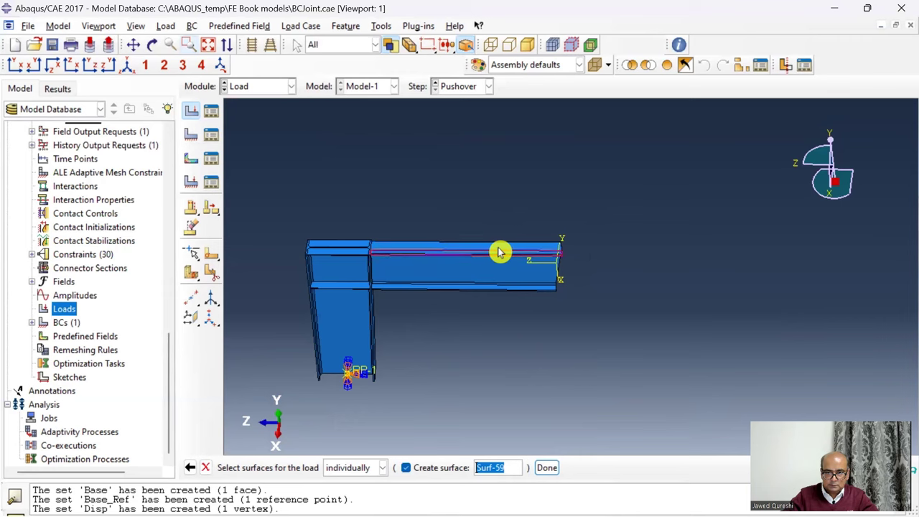
pyautogui.scroll(2, 330, 240)
pyautogui.click(547, 468)
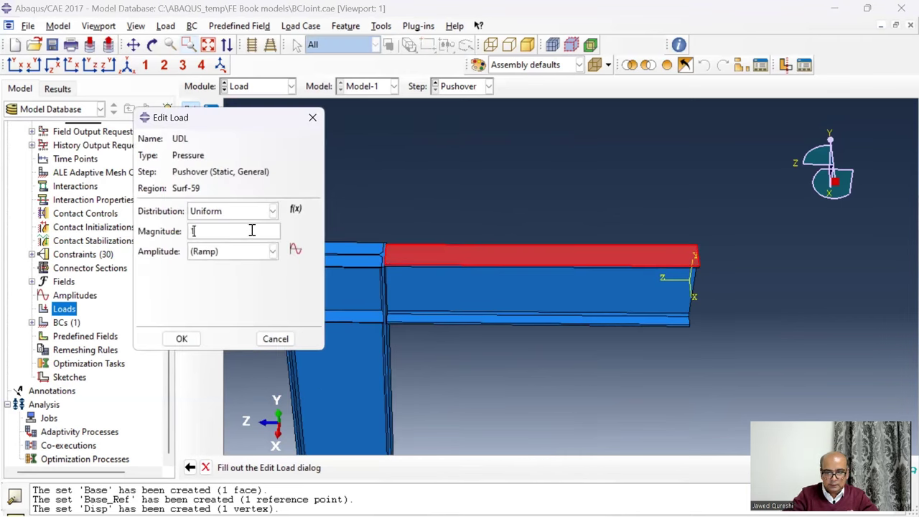
pyautogui.click(182, 339)
# - Create a load named Concentrated of type Concentrated force in the Pushover step
pyautogui.scroll(-2, 257, 313)
pyautogui.scroll(3, 588, 292)
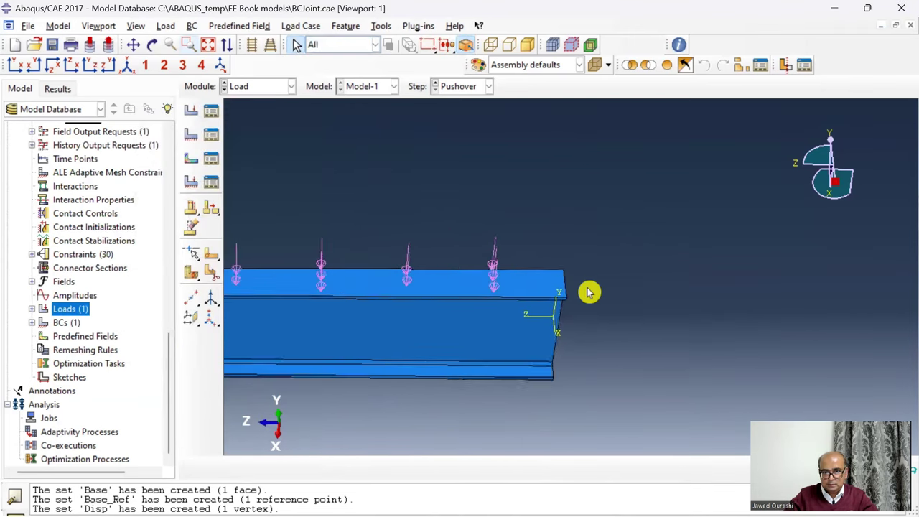
pyautogui.scroll(2, 585, 294)
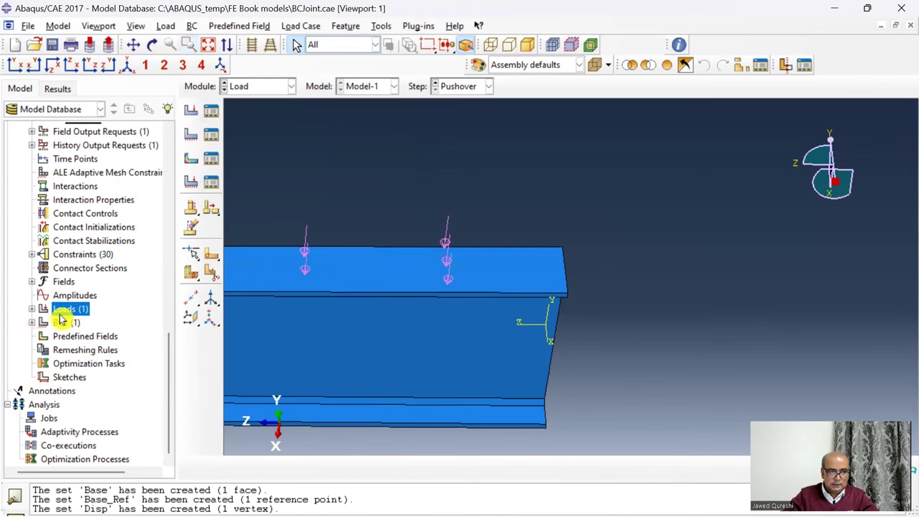
pyautogui.doubleClick(61, 313)
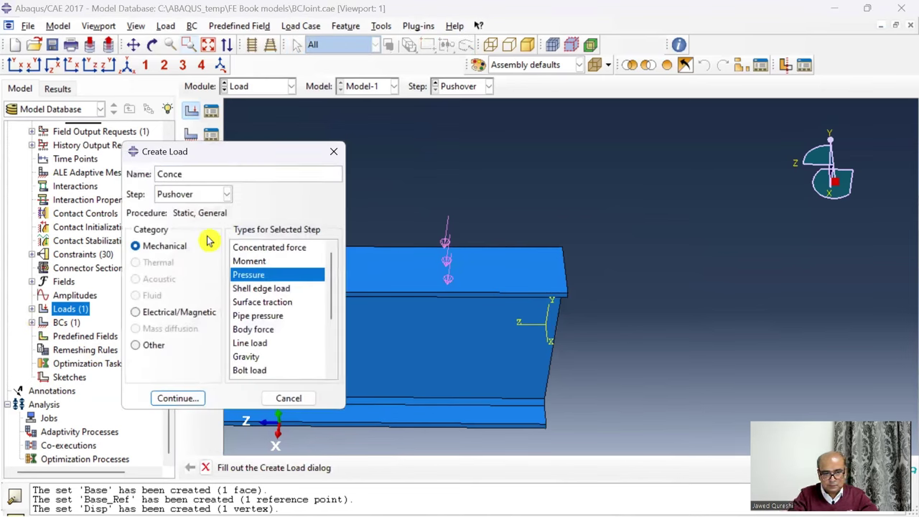
pyautogui.write('Concentrated')
pyautogui.click(271, 247)
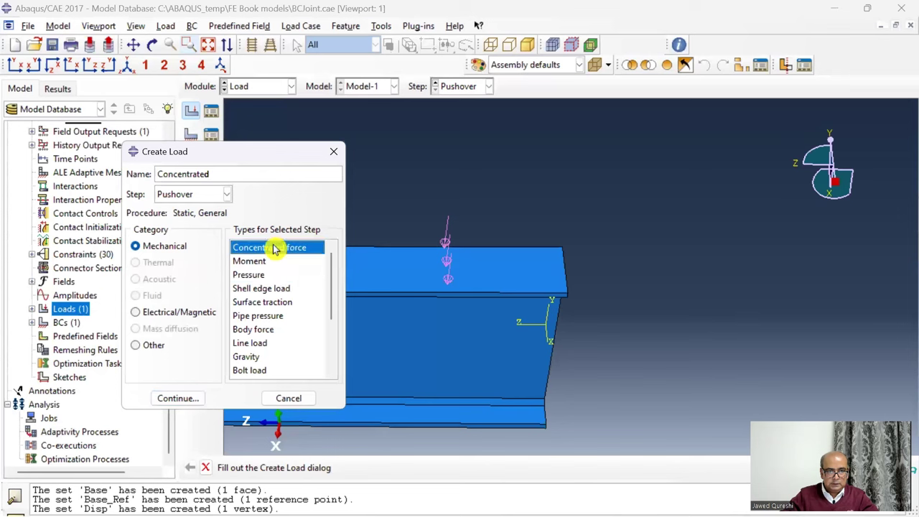
pyautogui.click(190, 401)
# - Apply the concentrated force to the two top-flange corner points at the beam's free end with CF2 set to -20000
pyautogui.scroll(1, 574, 260)
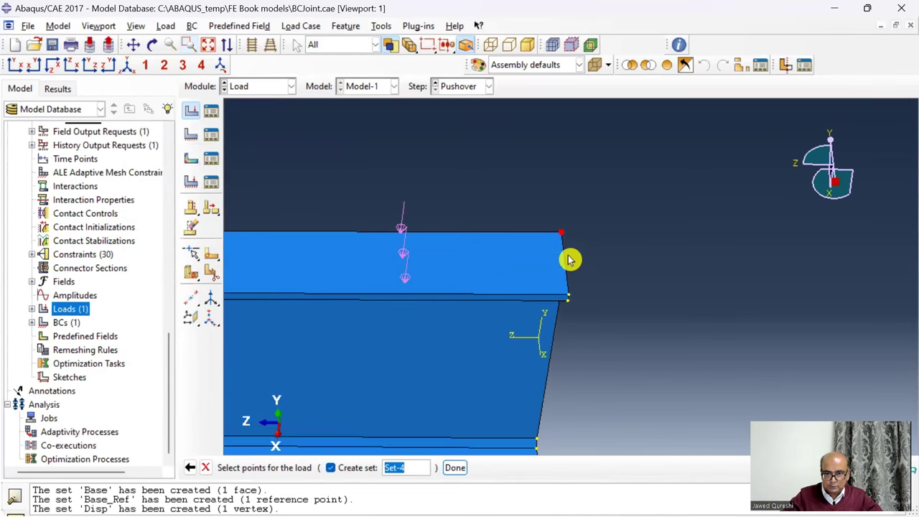
pyautogui.click(569, 296)
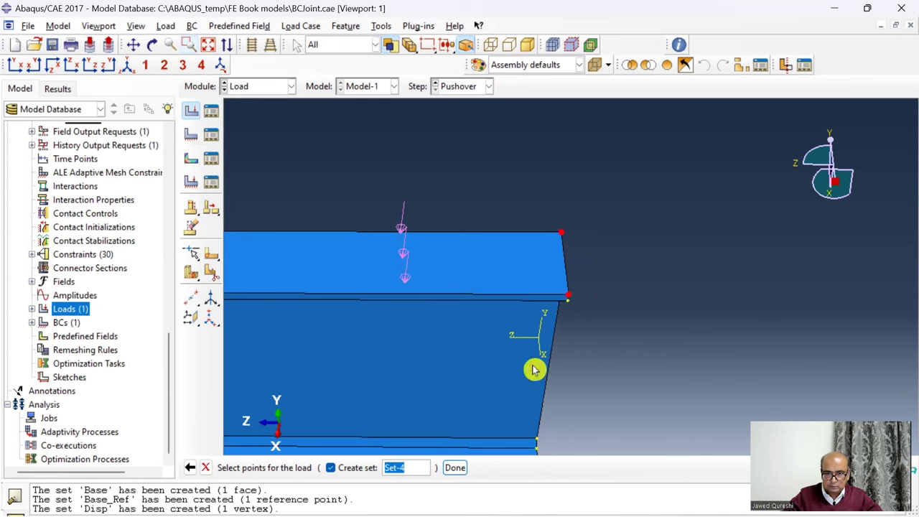
pyautogui.click(456, 468)
pyautogui.click(129, 295)
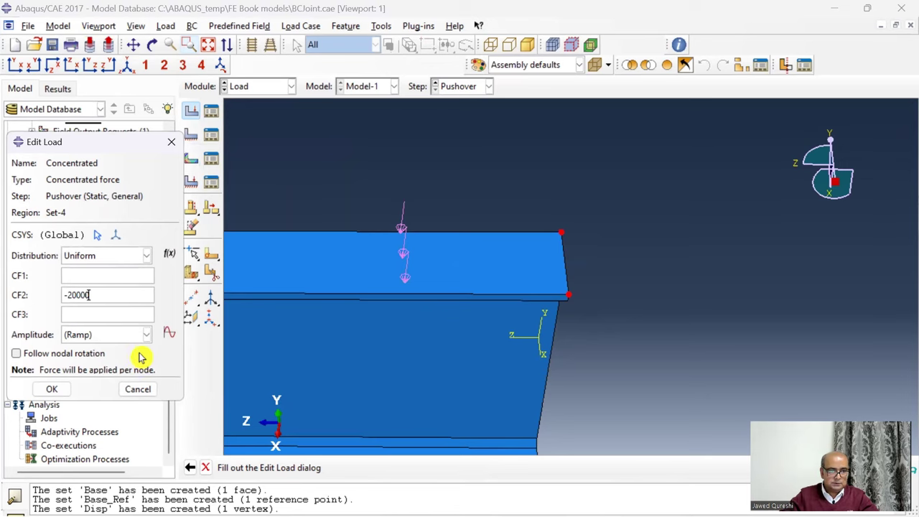
pyautogui.write('-20000')
pyautogui.press('Return')
pyautogui.scroll(-3, 522, 340)
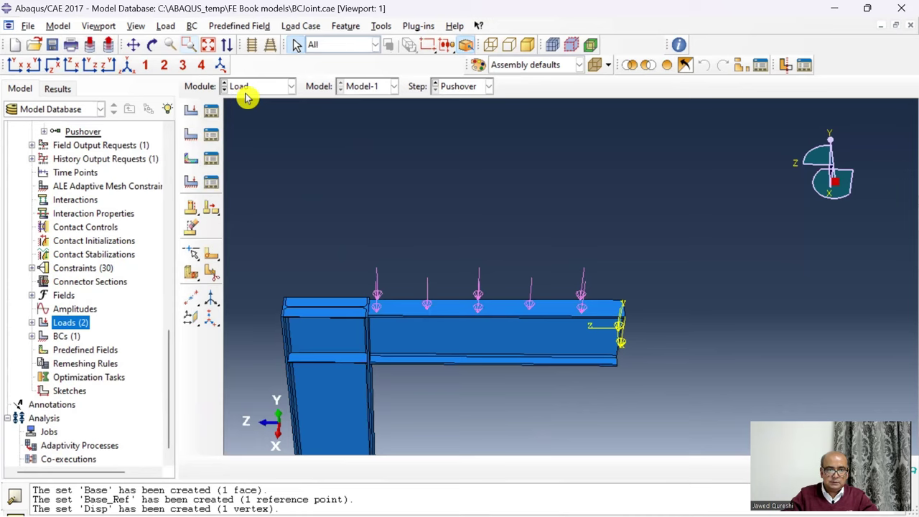
# - Switch to the Mesh module and set the Beam part's mesh controls to Hex element shape with the Sweep technique and advancing front algorithm
pyautogui.click(244, 91)
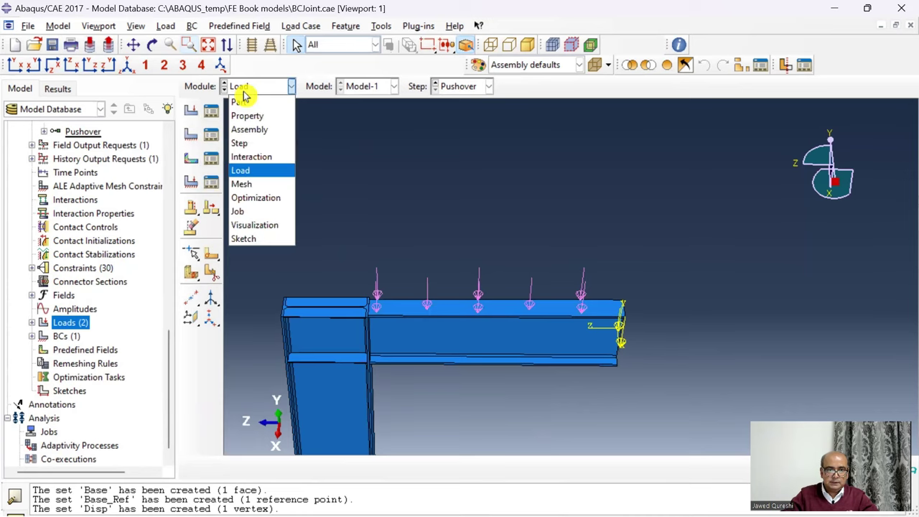
pyautogui.click(257, 184)
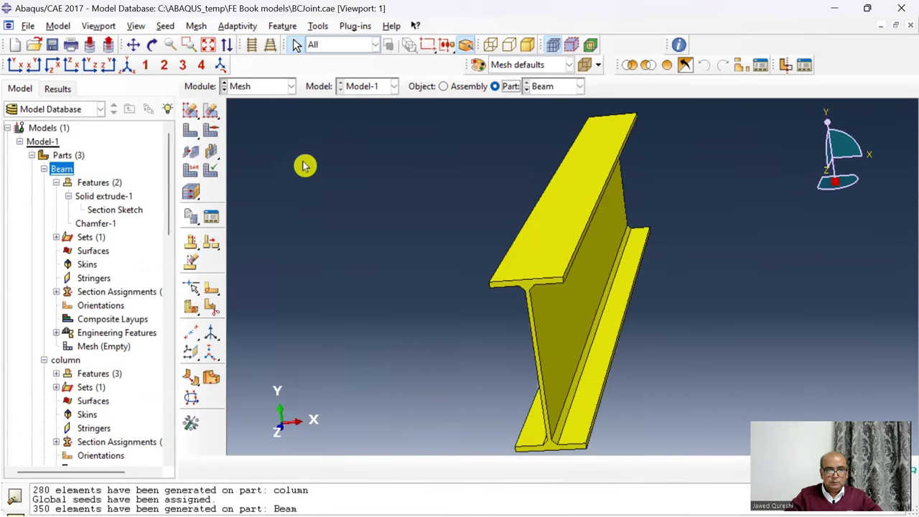
pyautogui.click(196, 26)
pyautogui.click(203, 39)
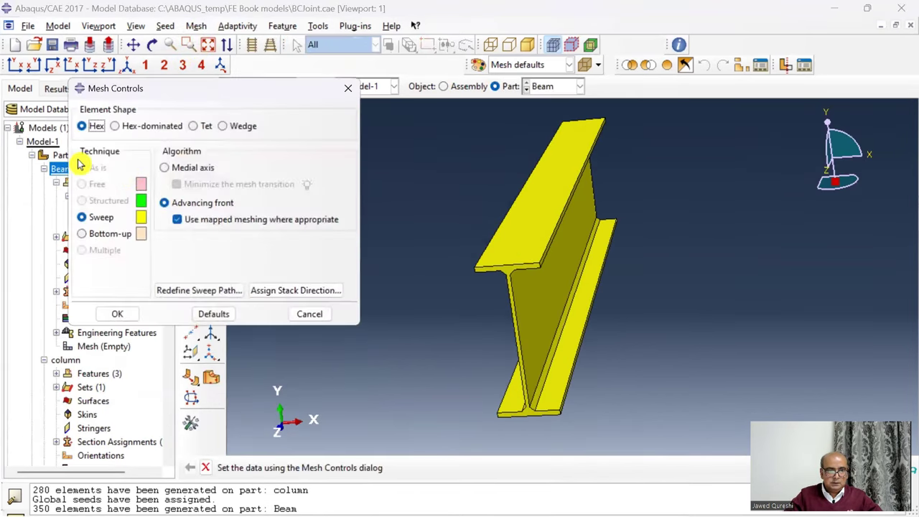
pyautogui.click(82, 127)
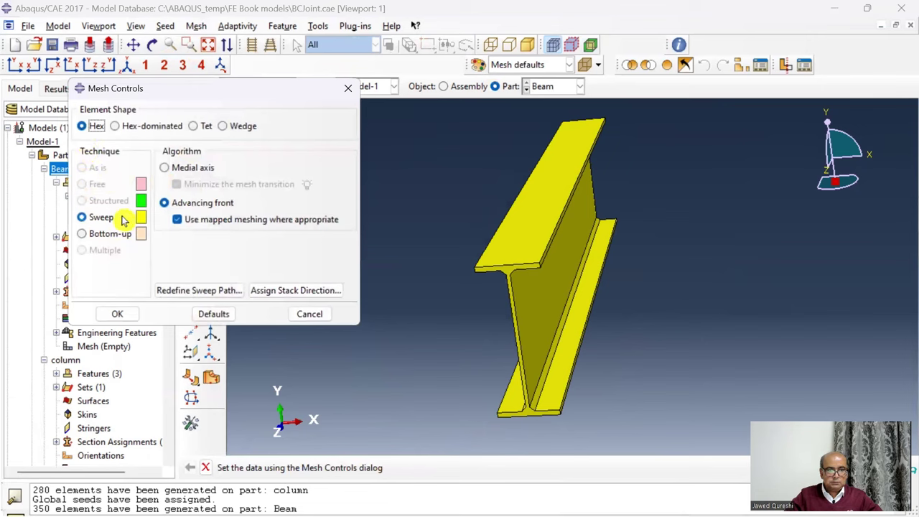
pyautogui.click(117, 315)
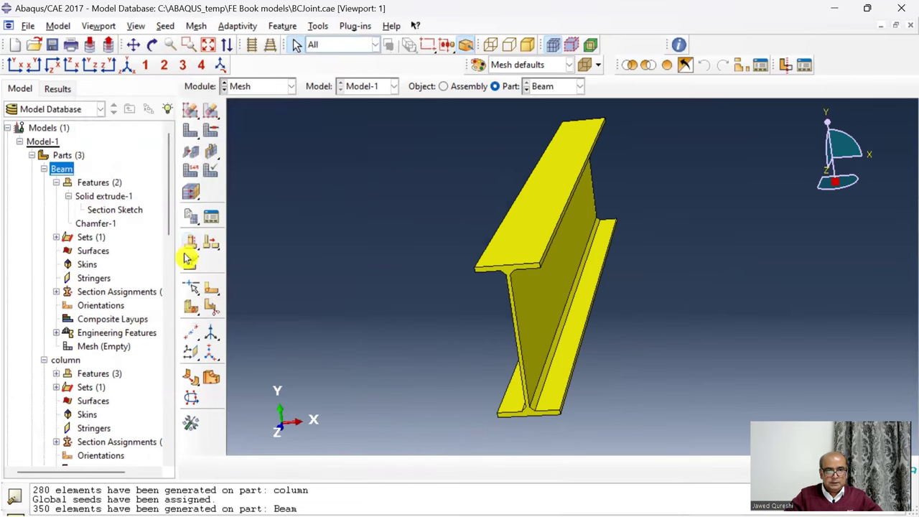
# - Assign the Standard linear 3D Stress element type C3D8R with reduced integration to the Beam part
pyautogui.click(191, 171)
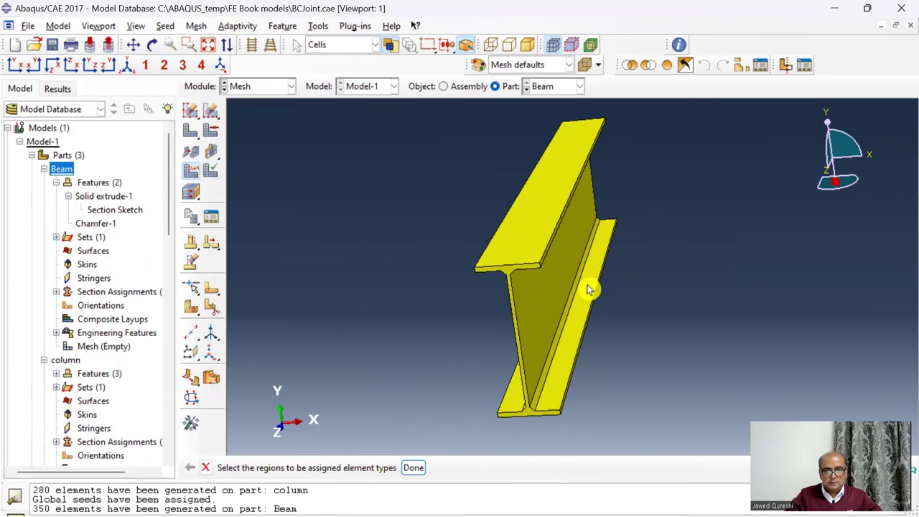
pyautogui.click(503, 244)
pyautogui.click(413, 468)
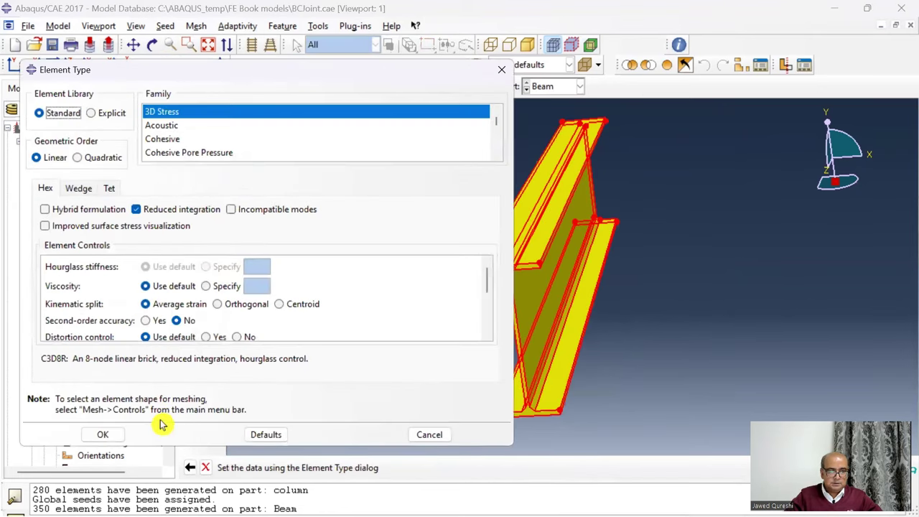
pyautogui.click(103, 434)
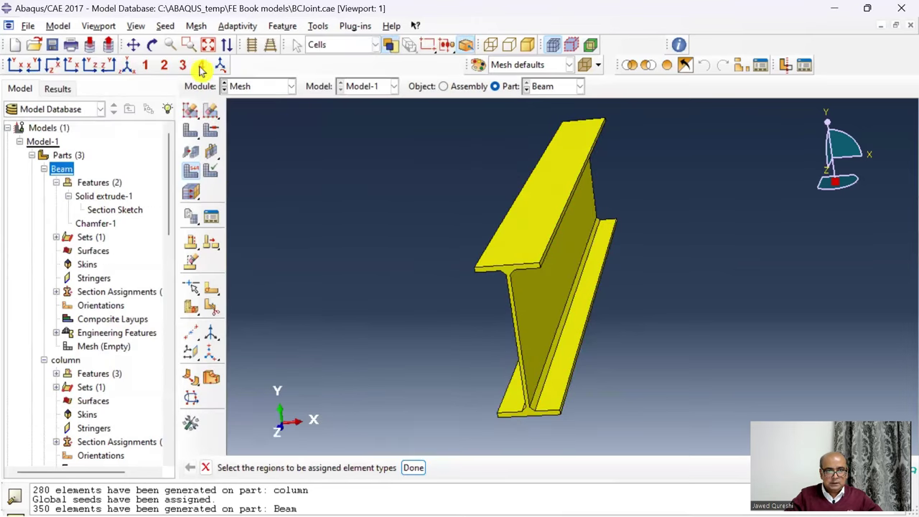
# - Seed the Beam part with an approximate global size of 50 and generate its mesh
pyautogui.click(192, 113)
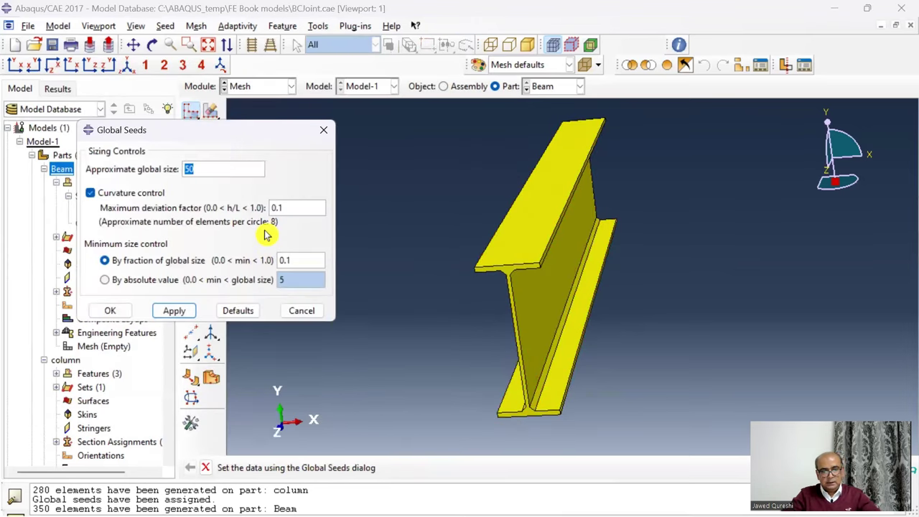
pyautogui.click(113, 312)
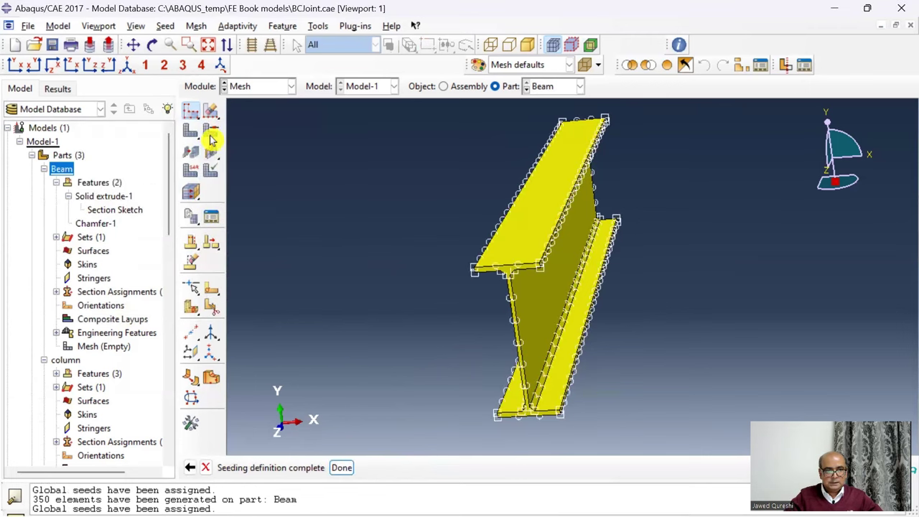
pyautogui.click(200, 133)
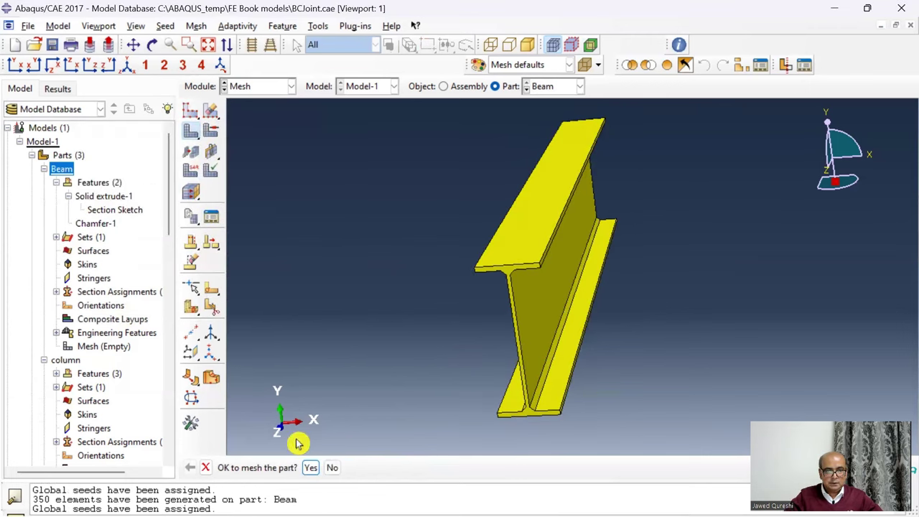
pyautogui.click(310, 467)
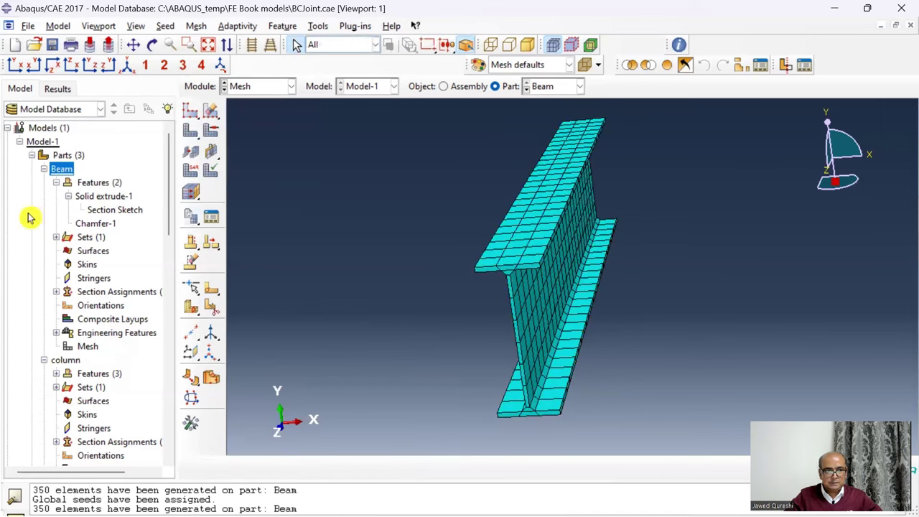
# - Seed the column part with an approximate global size of 50 and mesh it
pyautogui.click(66, 359)
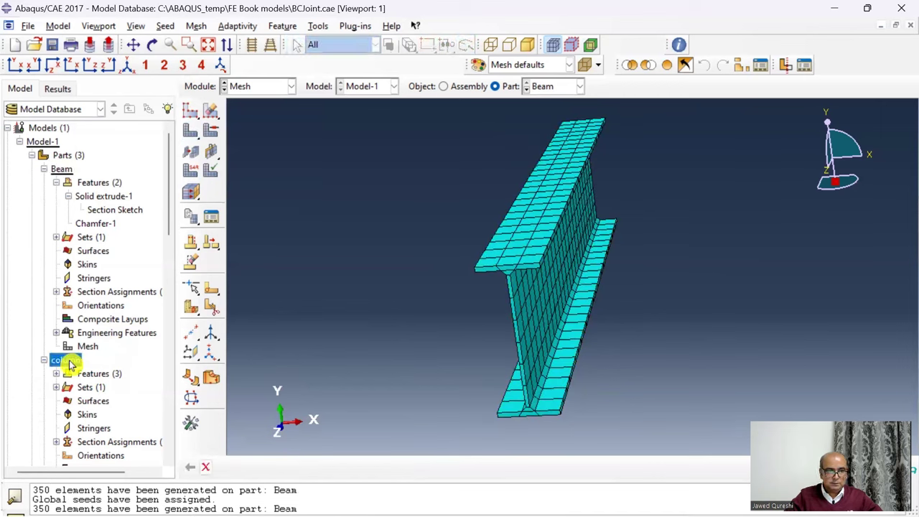
pyautogui.click(191, 111)
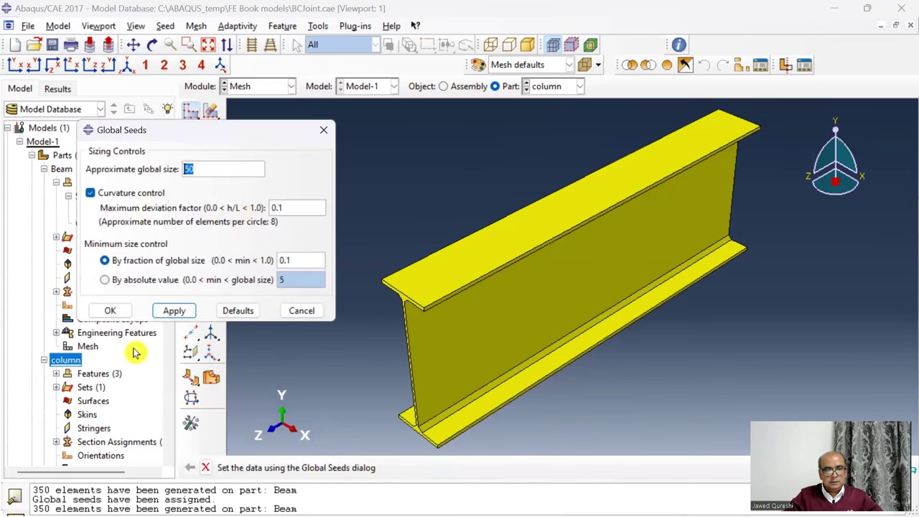
pyautogui.click(117, 311)
pyautogui.click(191, 136)
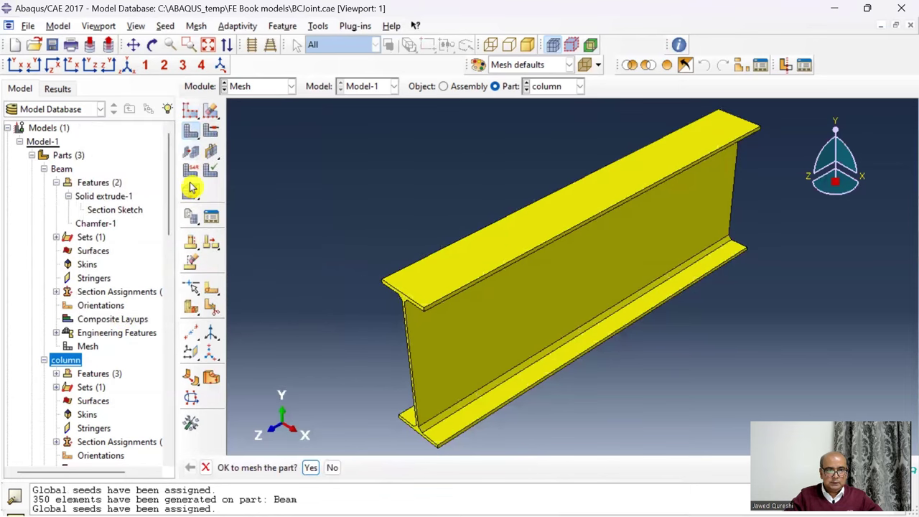
pyautogui.click(310, 470)
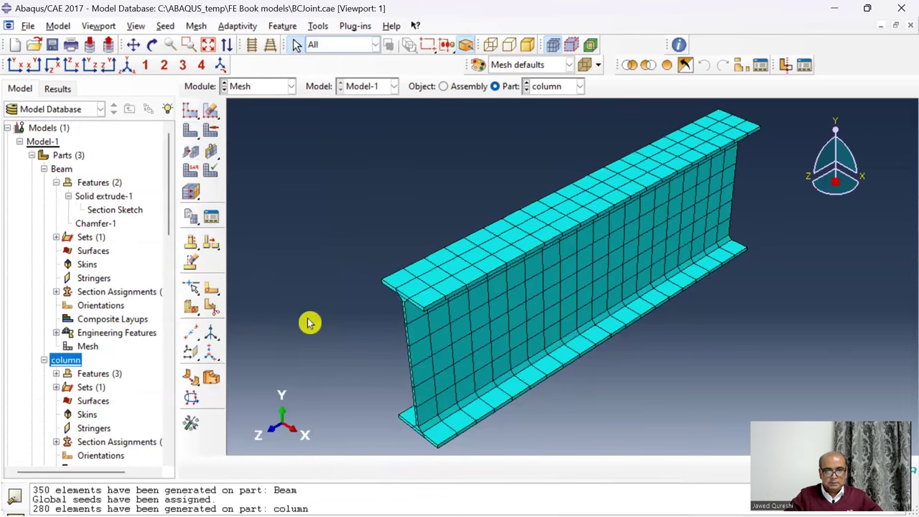
# - Seed the segment part with an approximate global size of 15 and mesh it
pyautogui.scroll(-2, 122, 359)
pyautogui.scroll(-3, 119, 359)
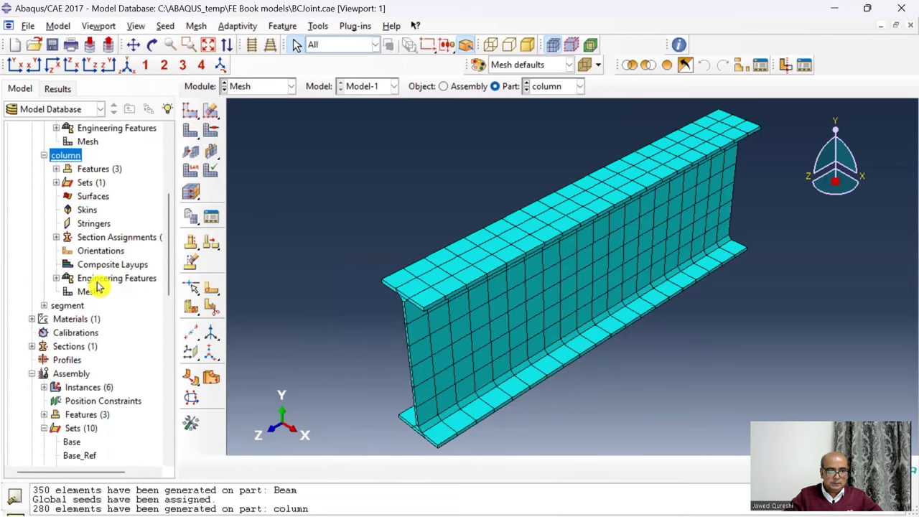
pyautogui.doubleClick(68, 305)
pyautogui.click(190, 110)
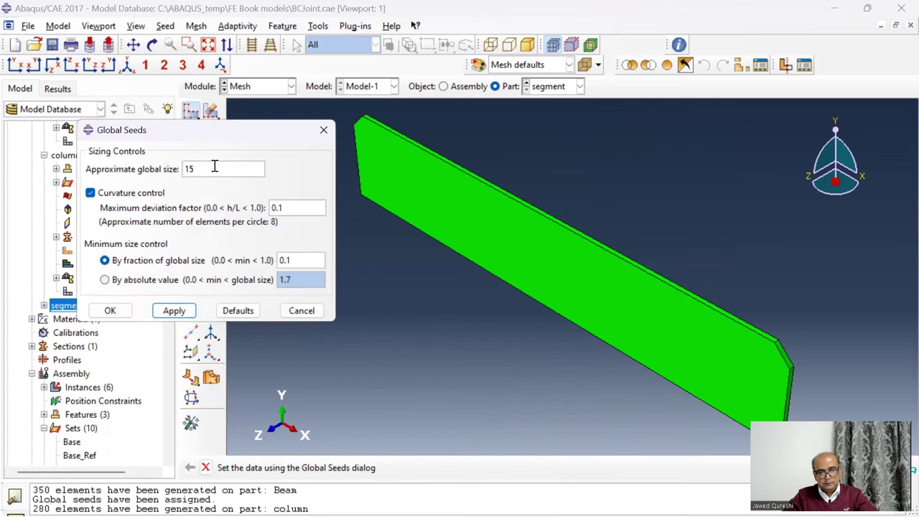
pyautogui.click(109, 310)
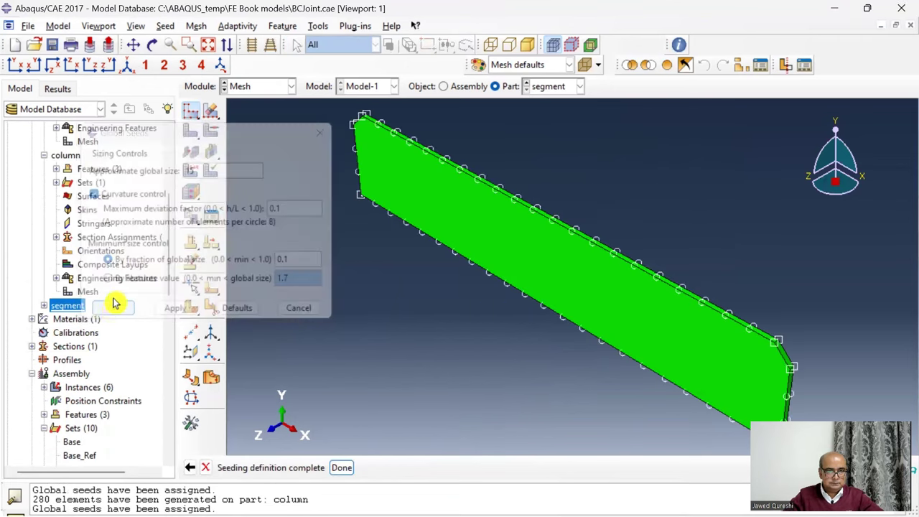
pyautogui.click(192, 132)
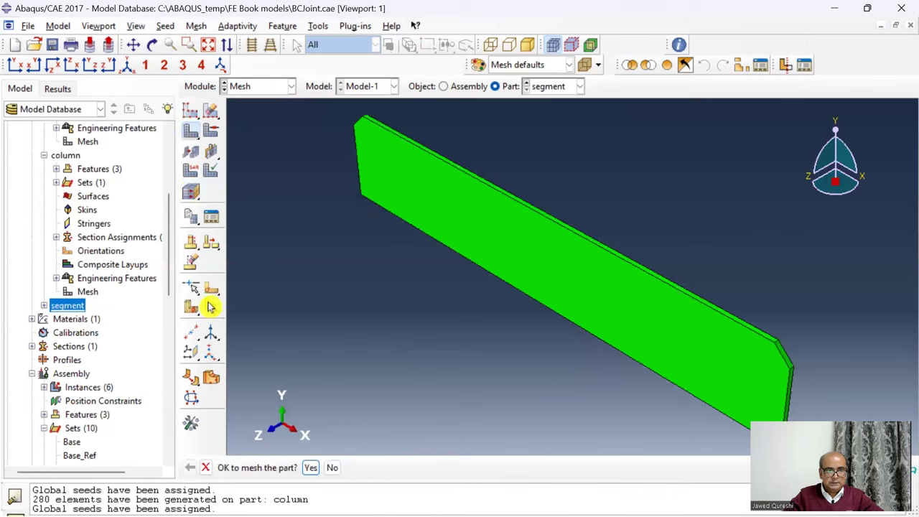
pyautogui.click(310, 467)
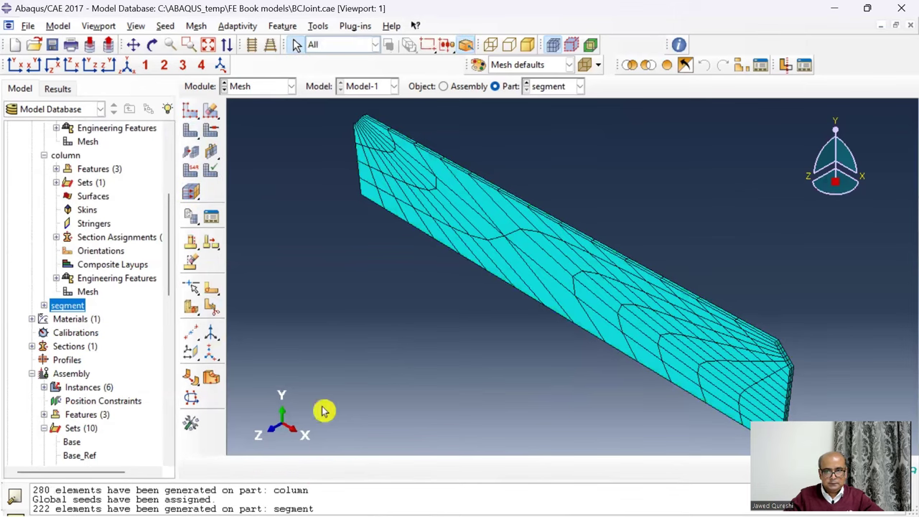
# - View the mesh verification analysis checks for the segment part and close them
pyautogui.click(196, 26)
pyautogui.click(234, 235)
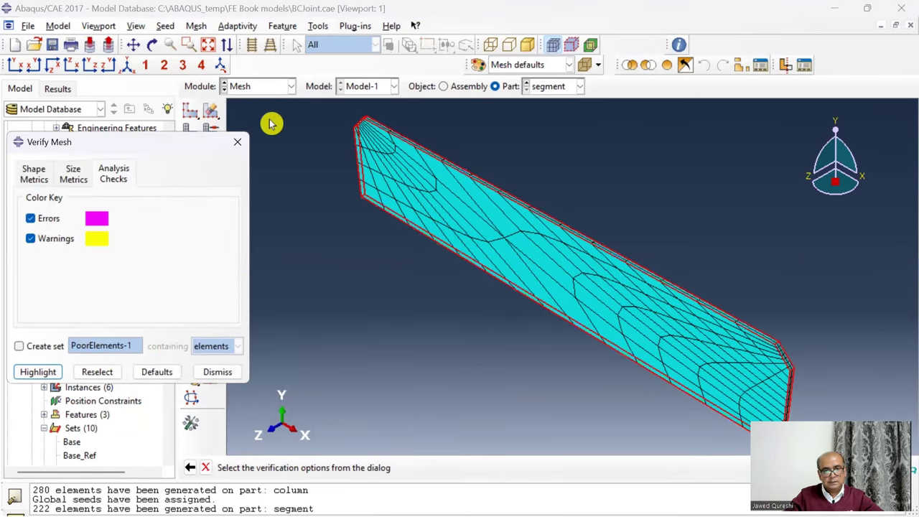
pyautogui.click(237, 141)
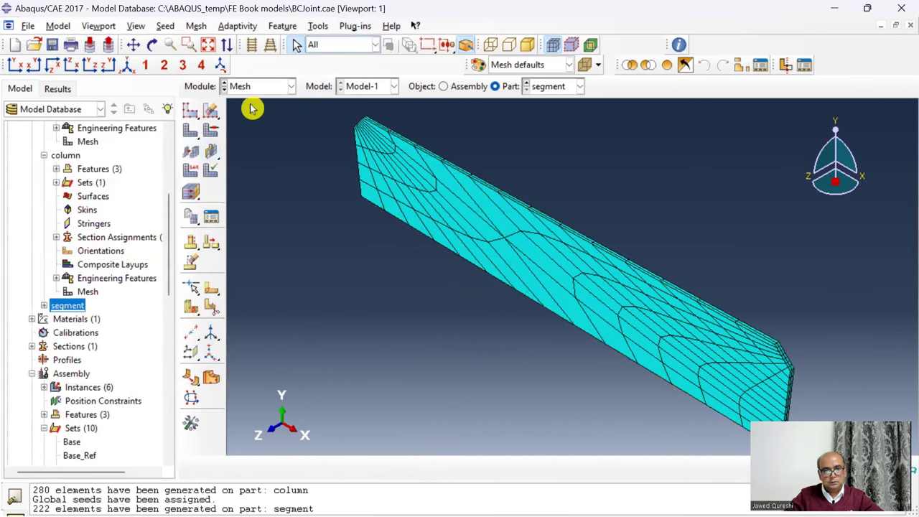
# - In the Part module, create a datum plane on the segment through one end's upper chamfer corner, normal to the long upper edge
pyautogui.click(273, 86)
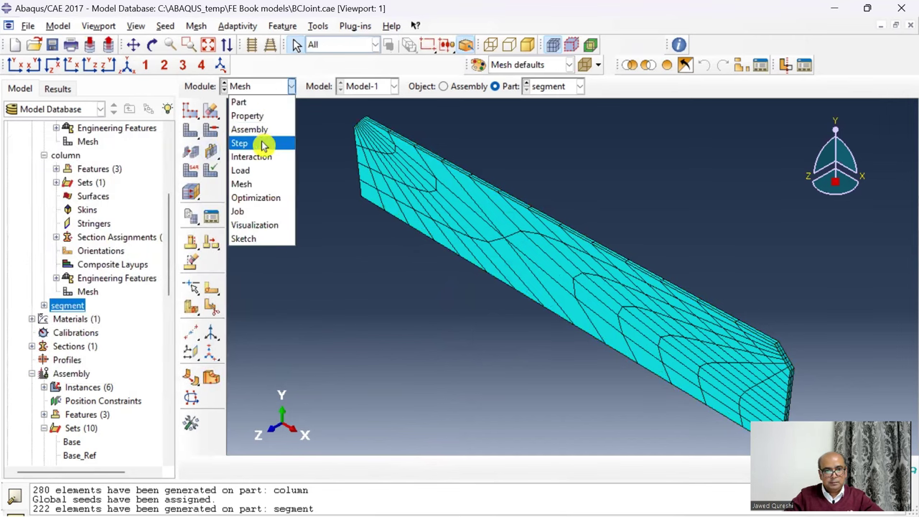
pyautogui.click(260, 102)
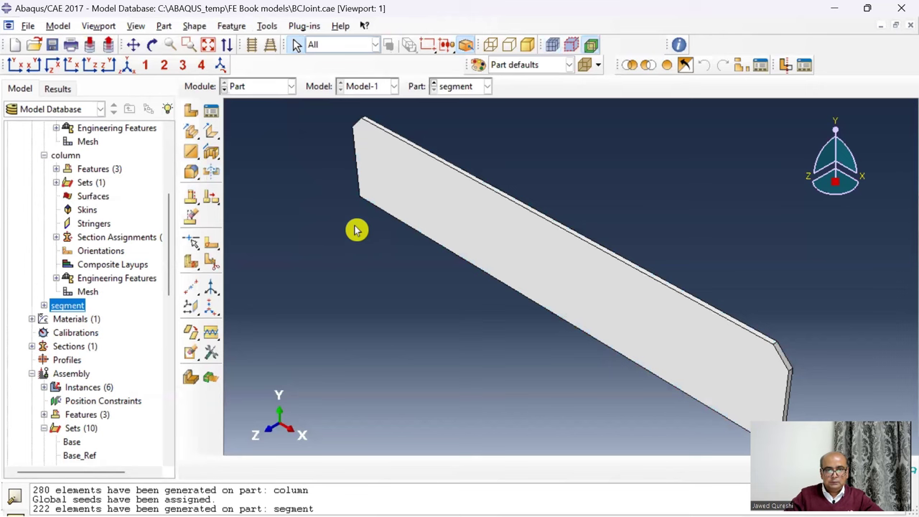
pyautogui.scroll(-3, 435, 208)
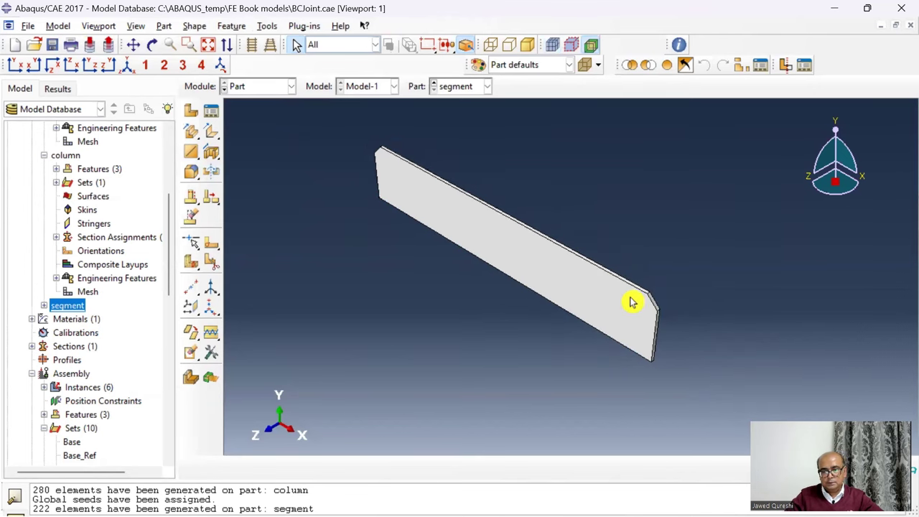
pyautogui.scroll(1, 626, 343)
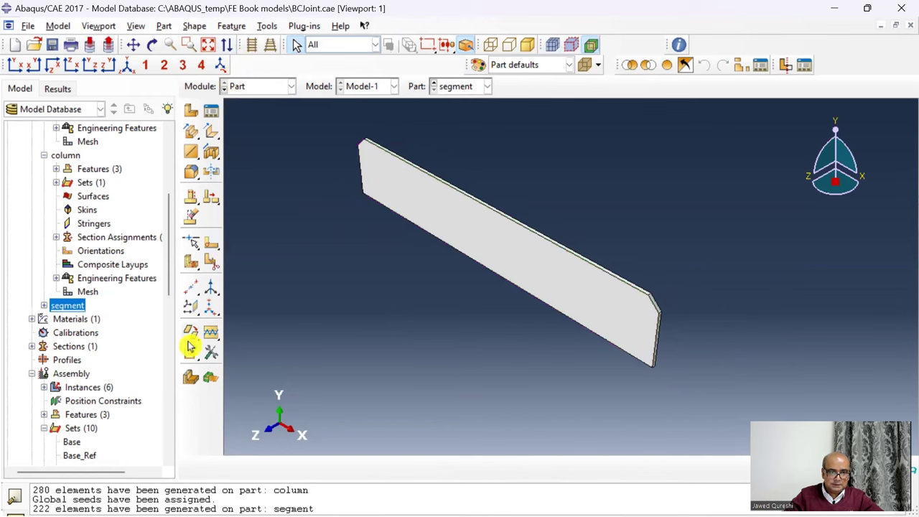
pyautogui.click(191, 261)
pyautogui.scroll(2, 341, 232)
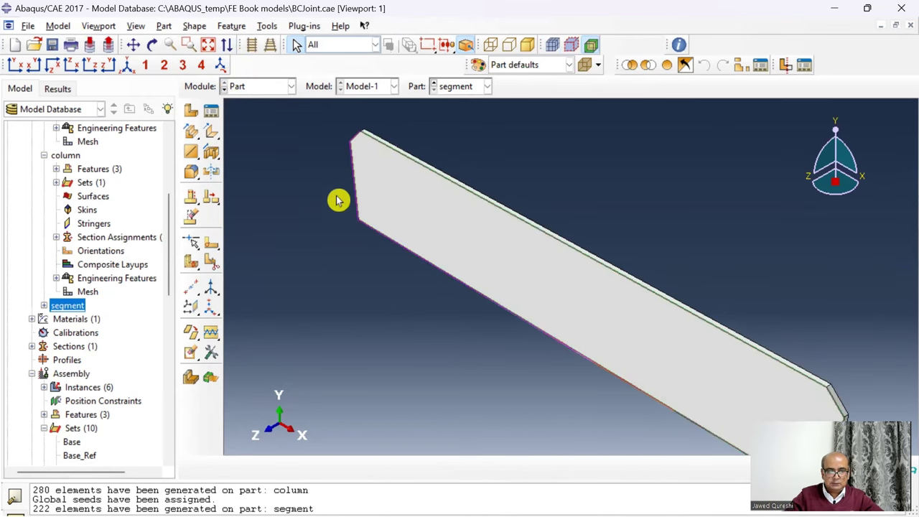
pyautogui.click(197, 313)
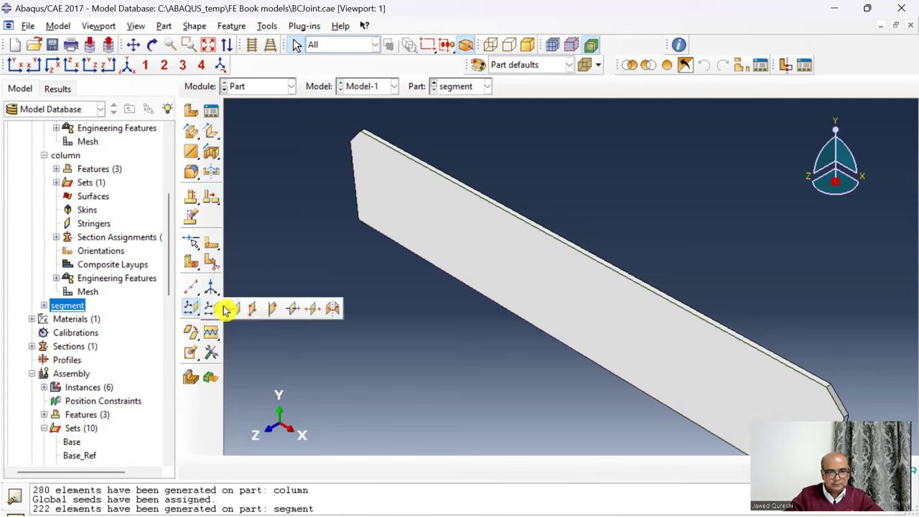
pyautogui.click(286, 311)
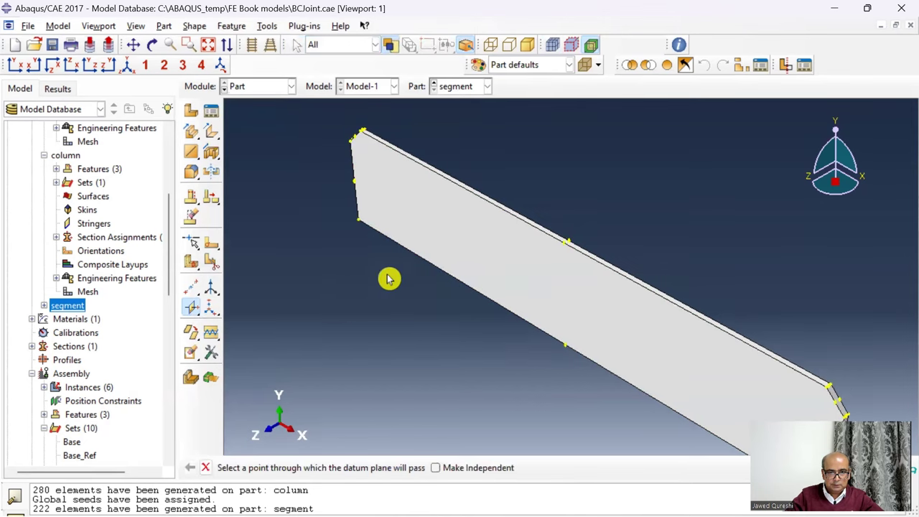
pyautogui.scroll(2, 365, 123)
pyautogui.click(364, 119)
pyautogui.press('Escape')
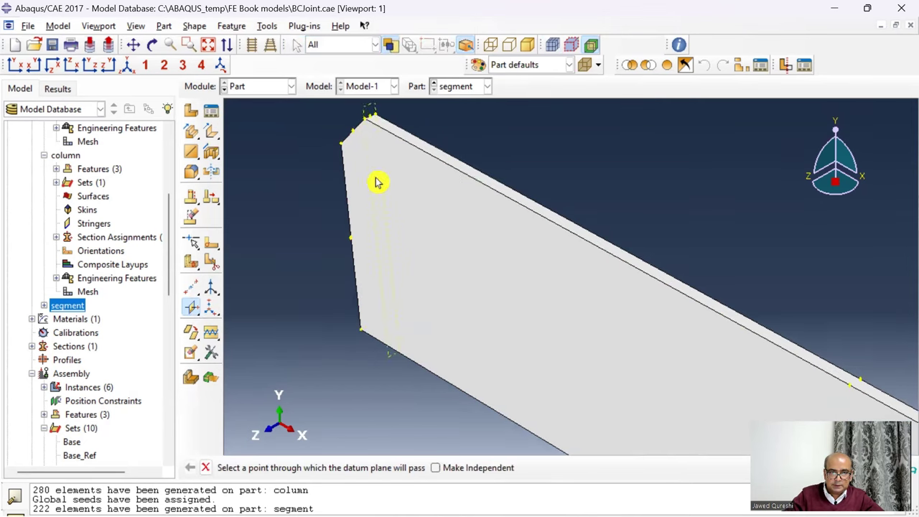
# - Create a second datum plane through the upper chamfer corner at the segment's opposite end, normal to the long upper edge
pyautogui.scroll(-4, 324, 218)
pyautogui.scroll(4, 593, 349)
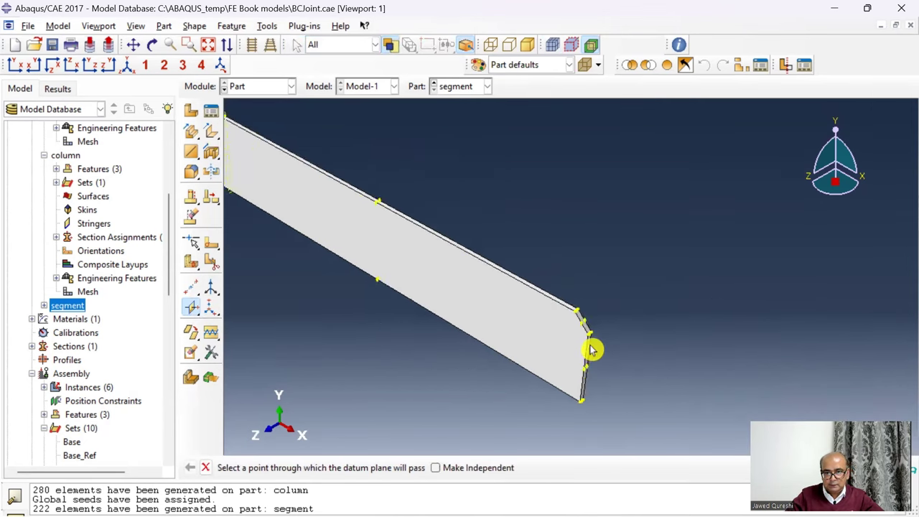
pyautogui.click(570, 296)
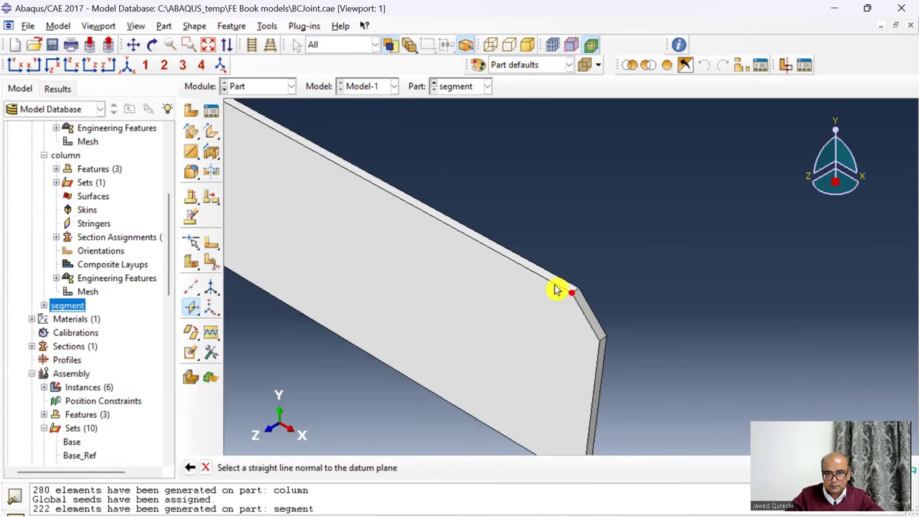
pyautogui.click(556, 289)
# - Partition the segment cell with the datum plane at its far end, automatically deleting meshes invalidated by partitions
pyautogui.scroll(-5, 563, 286)
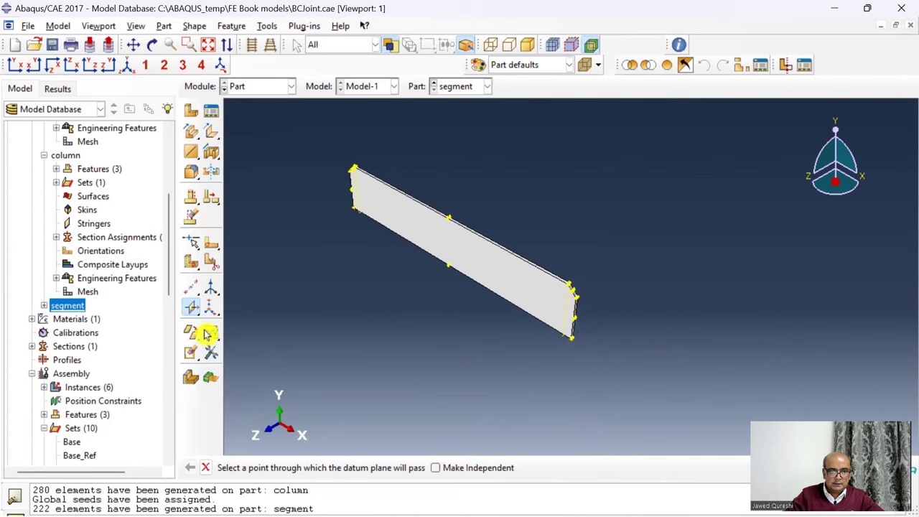
pyautogui.moveTo(211, 263); pyautogui.dragTo(235, 268)
pyautogui.click(235, 268)
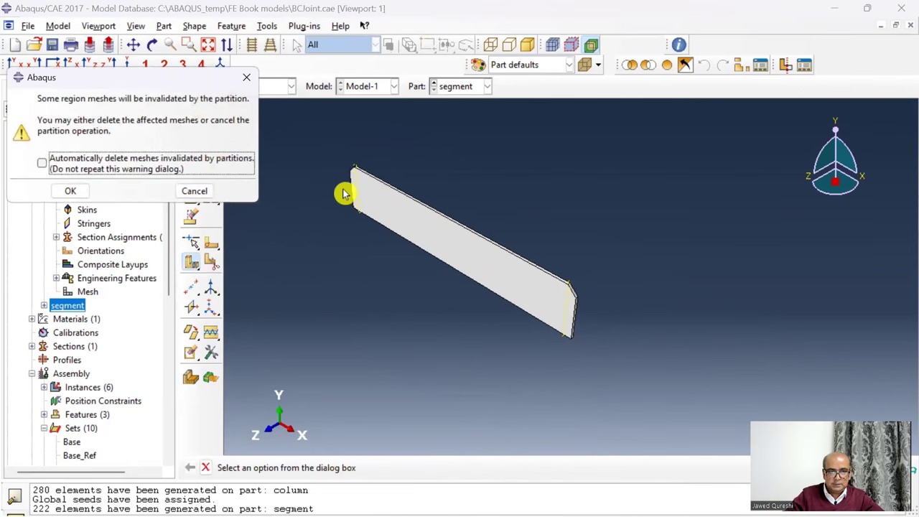
pyautogui.click(47, 160)
pyautogui.click(70, 188)
pyautogui.scroll(3, 356, 203)
pyautogui.click(357, 203)
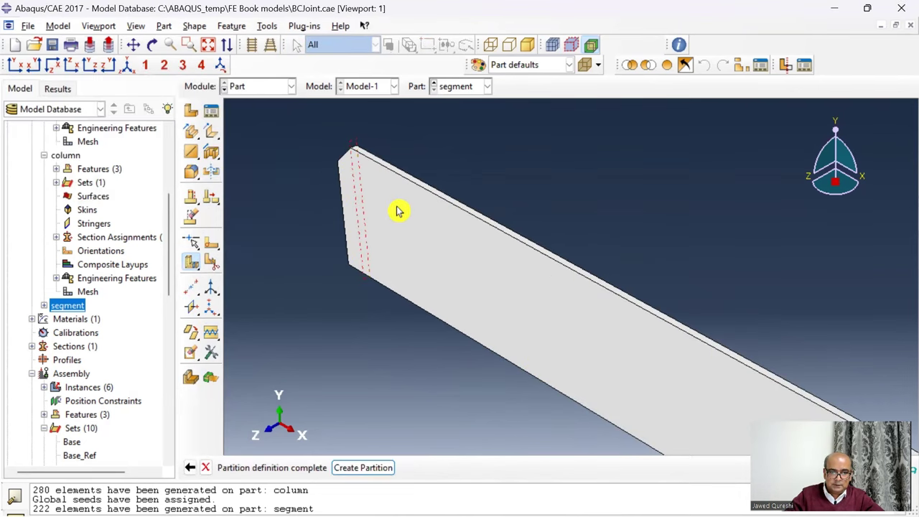
pyautogui.click(363, 468)
# - Partition the segment's remaining large cell with the datum plane at the opposite chamfered end
pyautogui.scroll(-5, 352, 366)
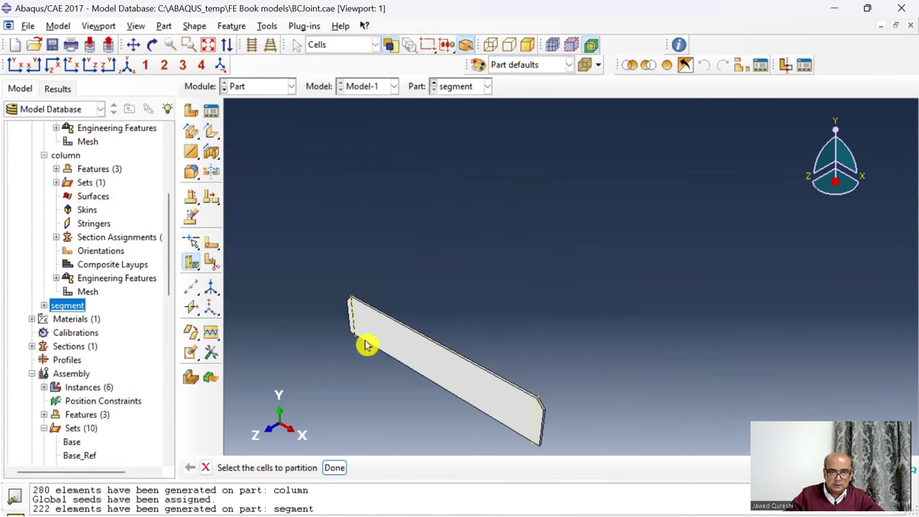
pyautogui.scroll(3, 546, 423)
pyautogui.click(554, 399)
pyautogui.middleClick(554, 399)
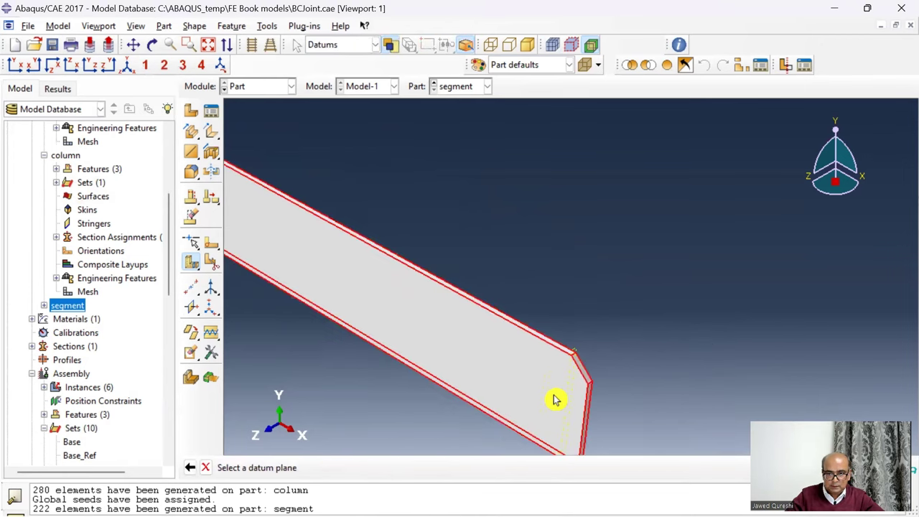
pyautogui.click(567, 392)
pyautogui.click(356, 468)
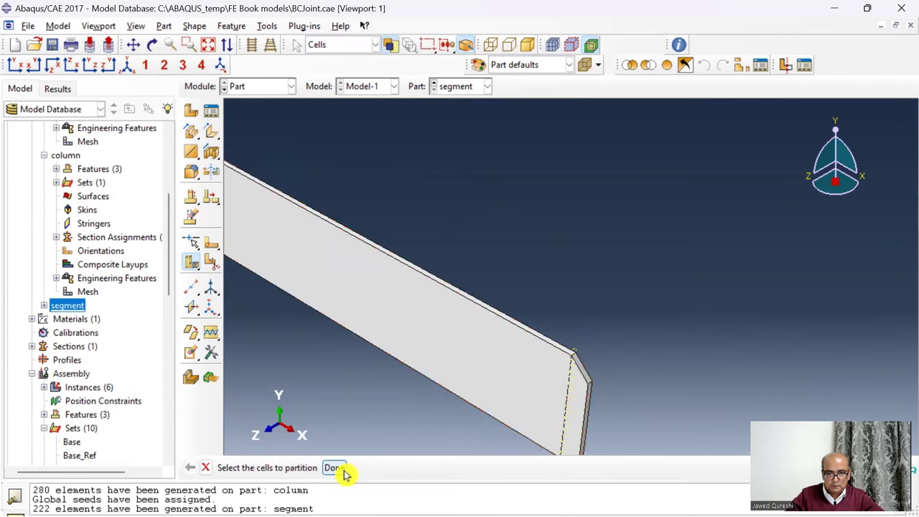
pyautogui.scroll(-2, 362, 379)
pyautogui.scroll(-2, 363, 378)
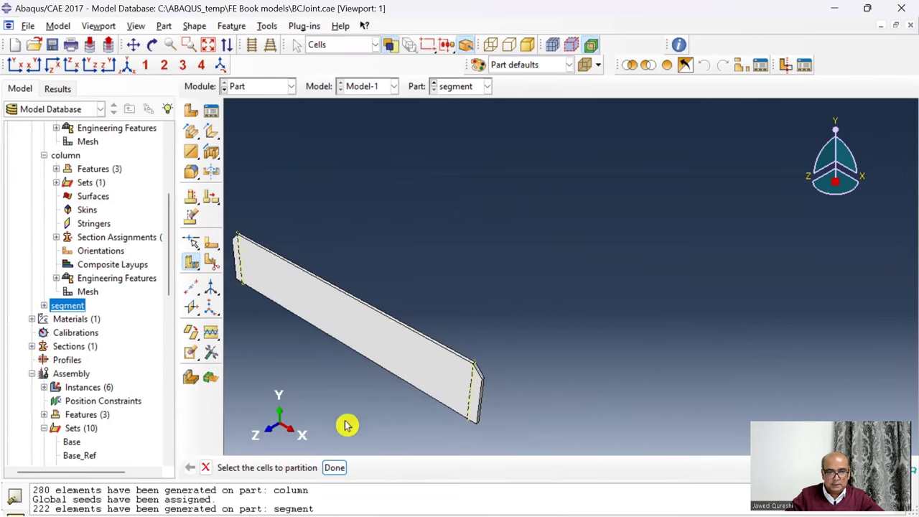
pyautogui.click(334, 467)
# - In the Mesh module, seed the partitioned segment part with an approximate global size of 15
pyautogui.scroll(-8, 173, 395)
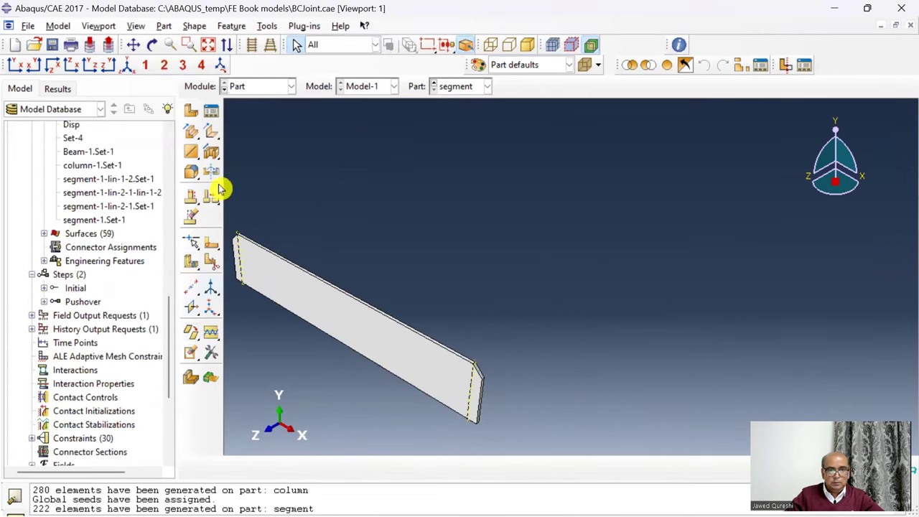
pyautogui.click(276, 86)
pyautogui.click(252, 183)
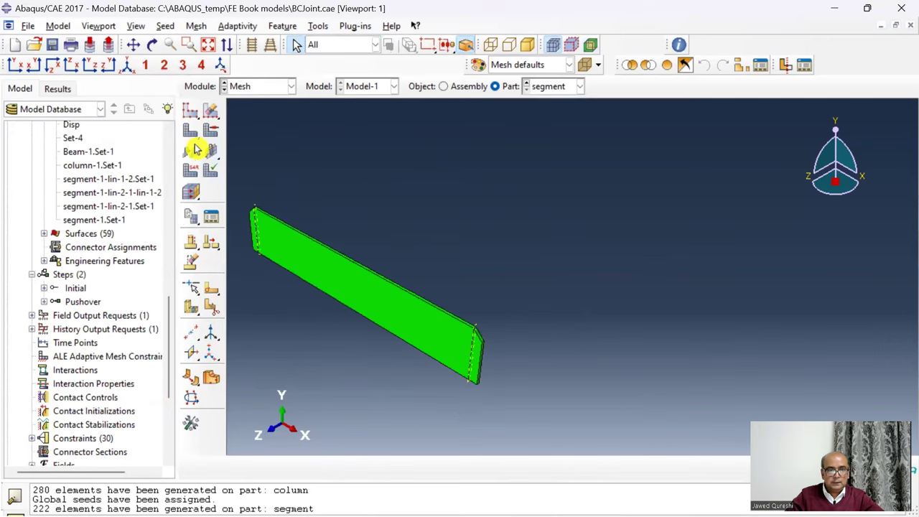
pyautogui.click(191, 115)
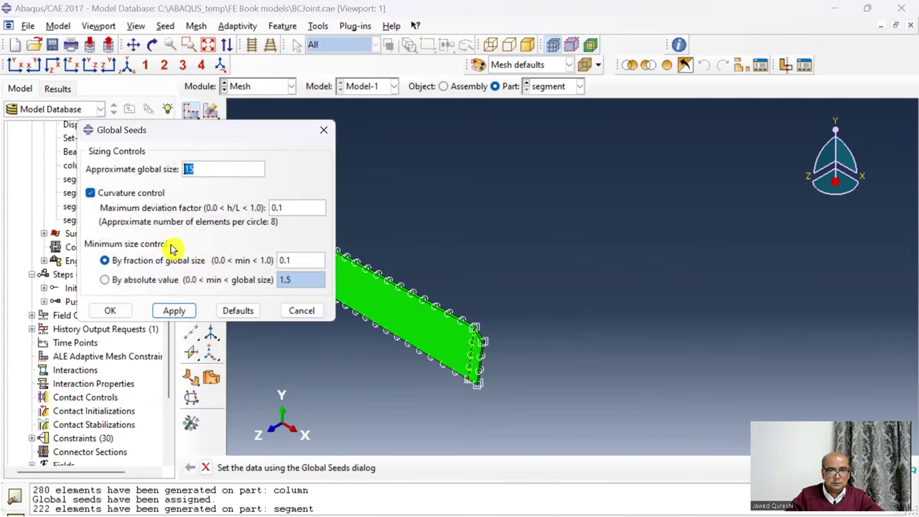
pyautogui.click(115, 311)
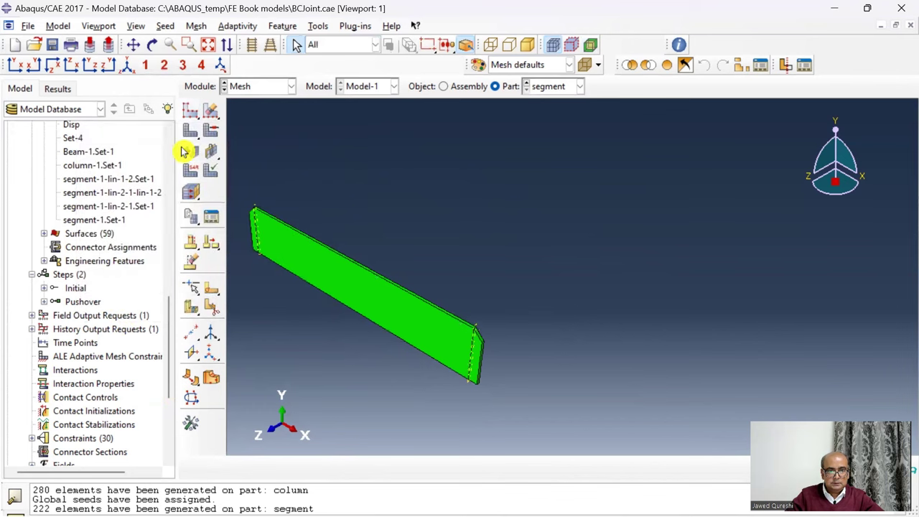
# - Mesh the partitioned segment part and inspect the mesh at both chamfered ends
pyautogui.click(189, 141)
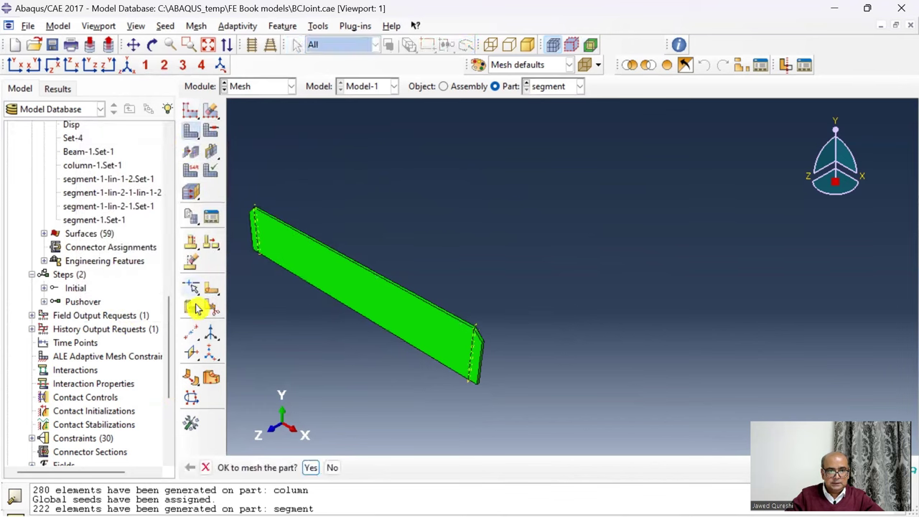
pyautogui.click(310, 470)
pyautogui.scroll(2, 359, 338)
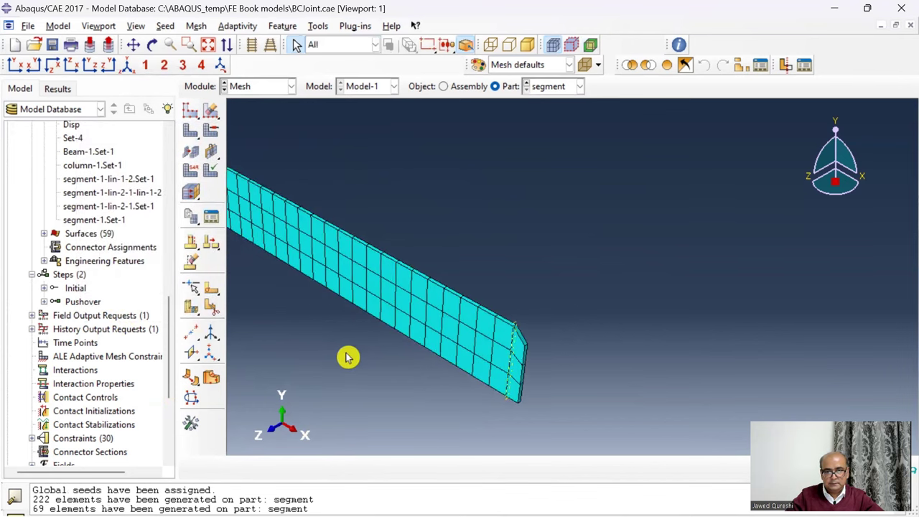
pyautogui.scroll(-2, 352, 356)
pyautogui.scroll(1, 274, 288)
pyautogui.scroll(2, 287, 316)
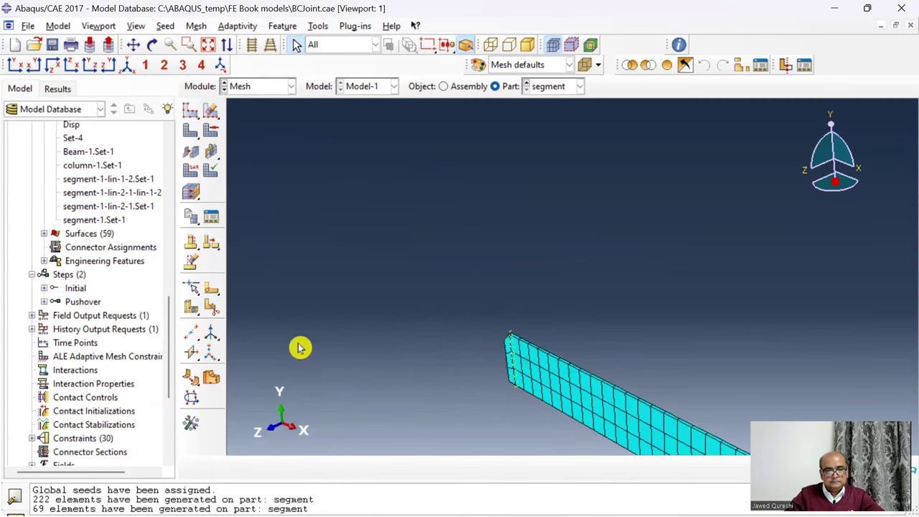
pyautogui.scroll(-4, 336, 323)
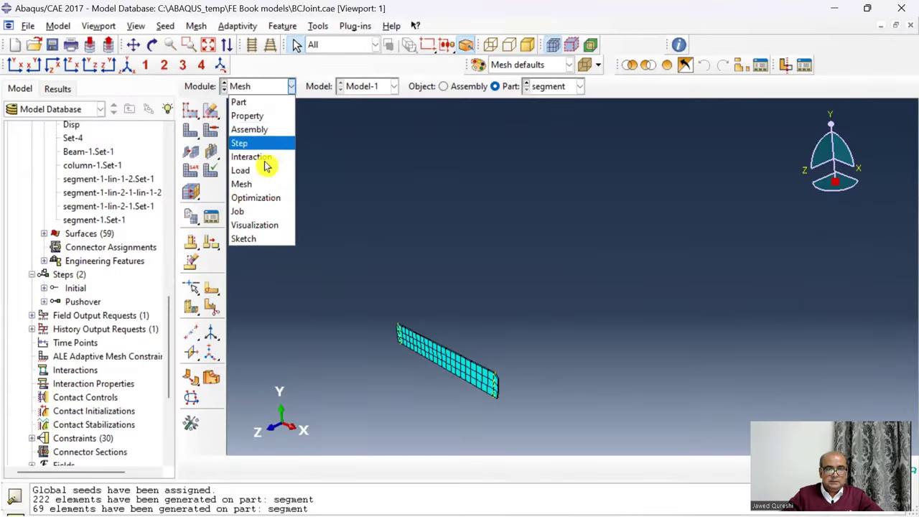
# - In the Job module, submit the Pushover job for analysis
pyautogui.click(268, 214)
pyautogui.doubleClick(52, 418)
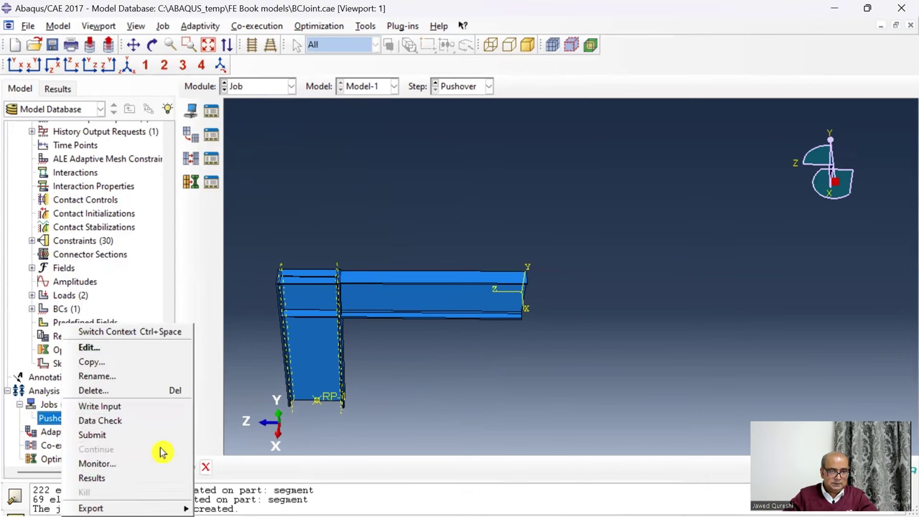
pyautogui.click(154, 435)
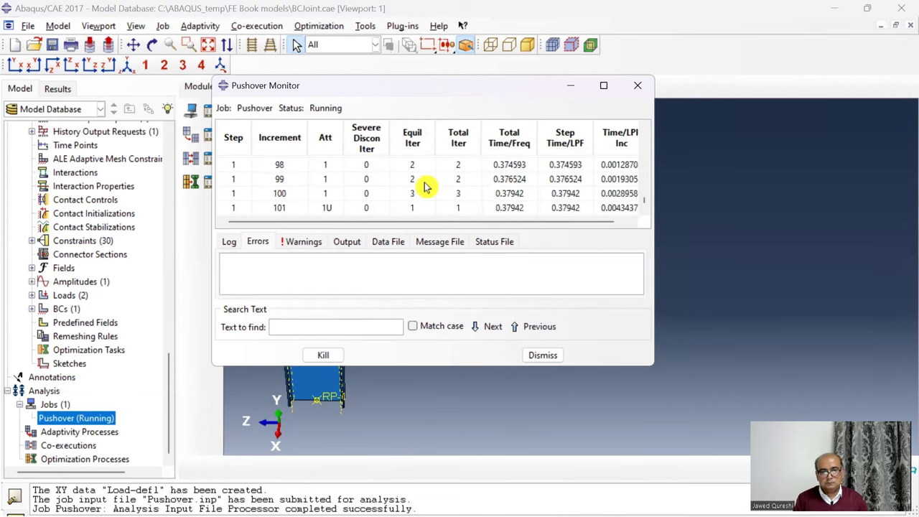
# - Review the Pushover job's increments in its monitor, kill the running job and close the monitor
pyautogui.scroll(20, 399, 209)
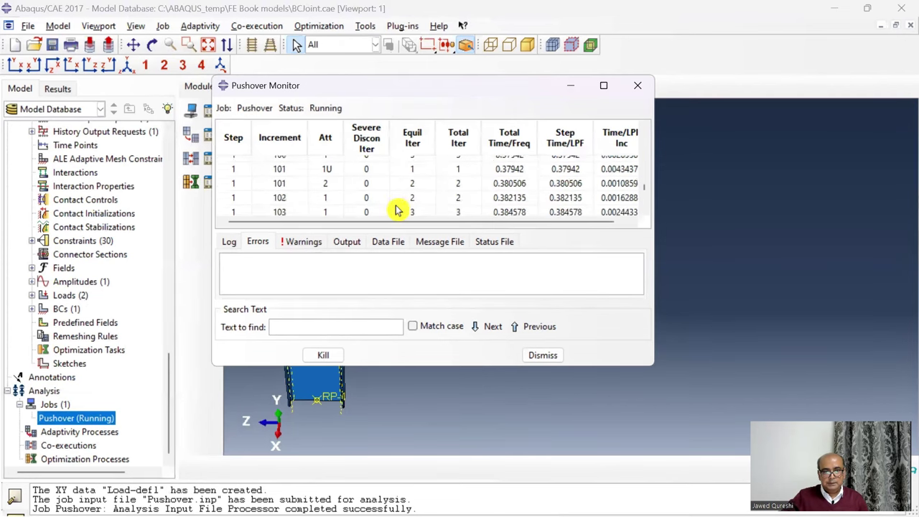
pyautogui.click(328, 353)
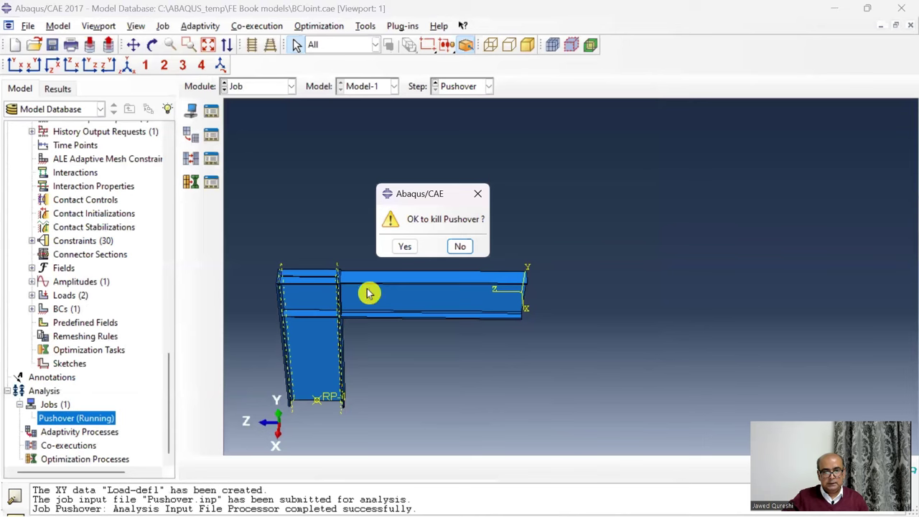
pyautogui.click(403, 245)
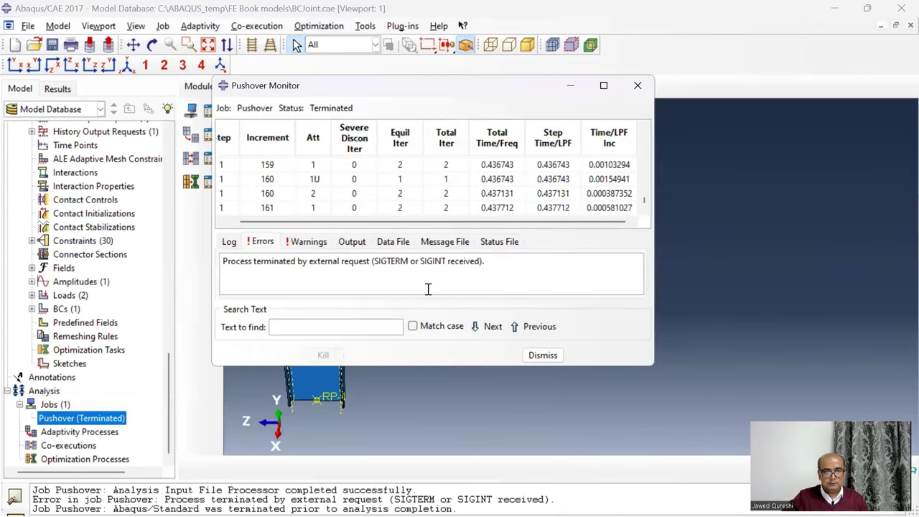
pyautogui.click(637, 86)
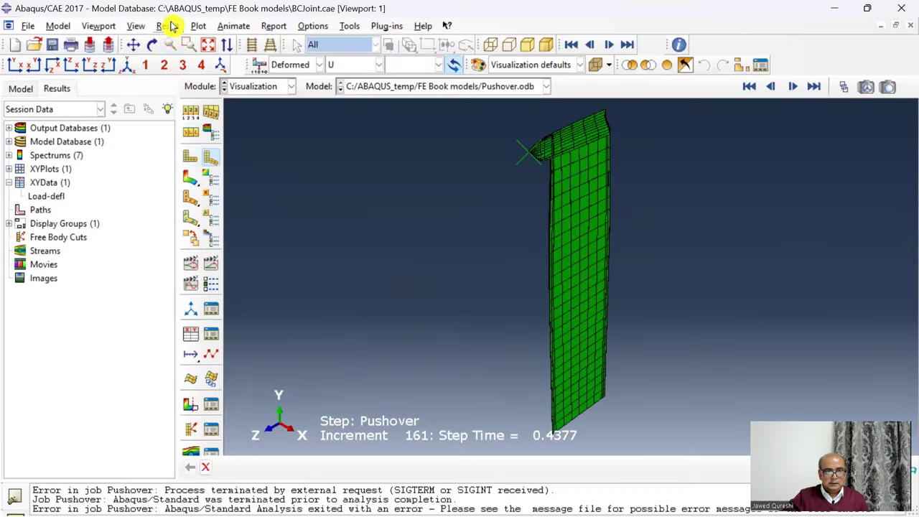
# - Show the deformed joint at increment 2 of the Pushover step
pyautogui.click(170, 26)
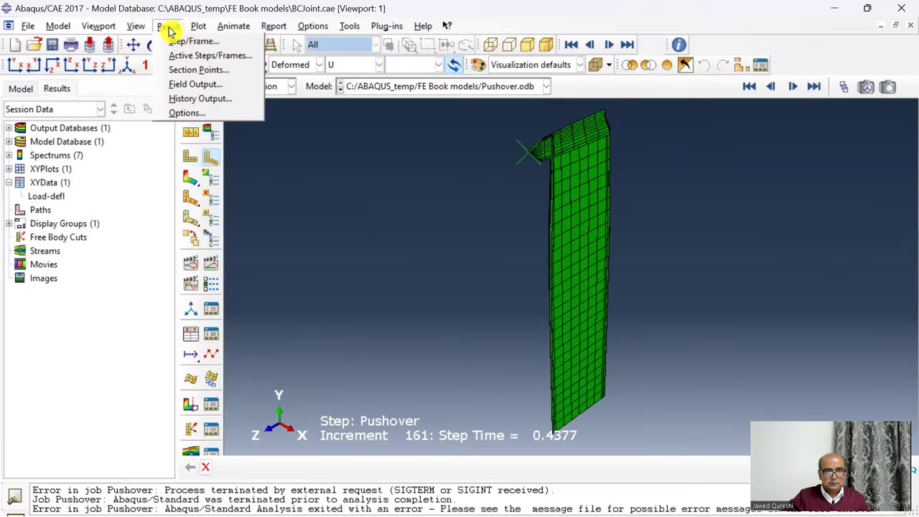
pyautogui.click(183, 39)
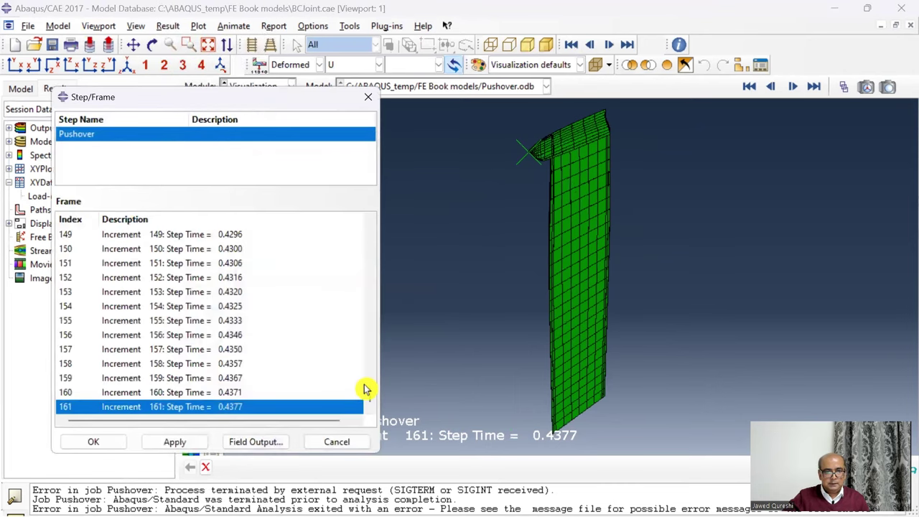
pyautogui.moveTo(366, 391); pyautogui.dragTo(369, 224)
pyautogui.click(179, 262)
pyautogui.click(368, 97)
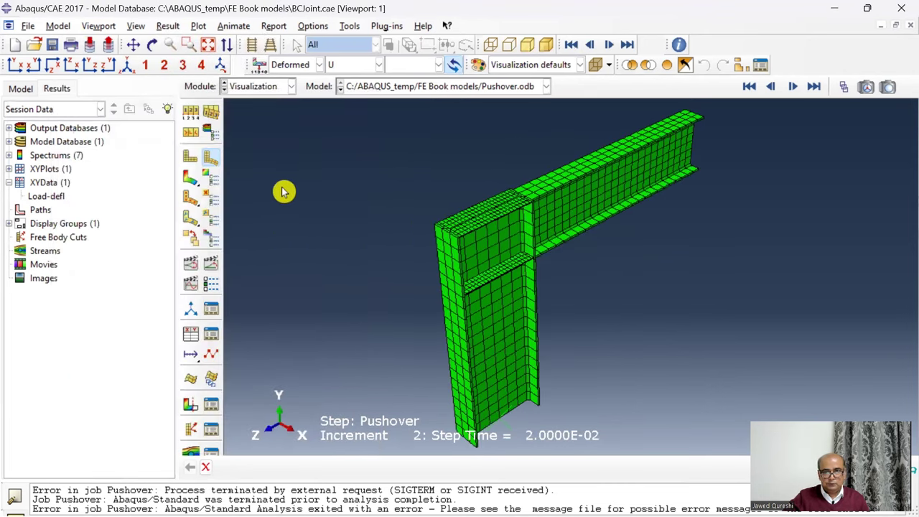
# - Plot the Mises stress contours on the deformed joint and advance the frames to increment 8
pyautogui.click(190, 178)
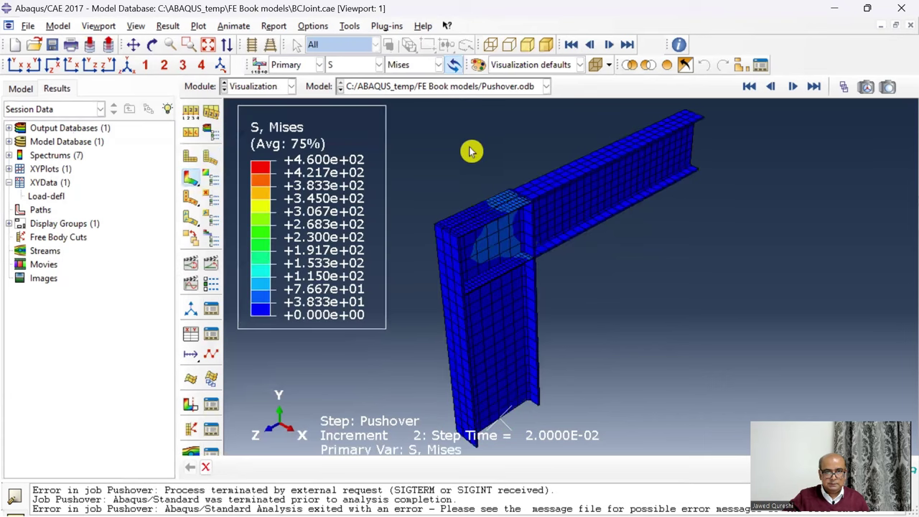
pyautogui.click(793, 86)
pyautogui.click(790, 87)
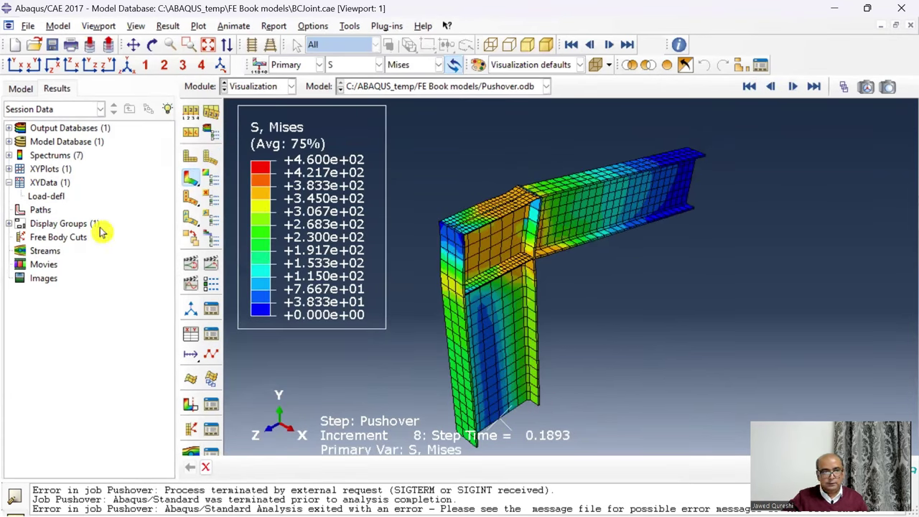
# - Extract the U2 displacement from ODB field output at the DISP node set, plot it and save the XY data
pyautogui.doubleClick(45, 183)
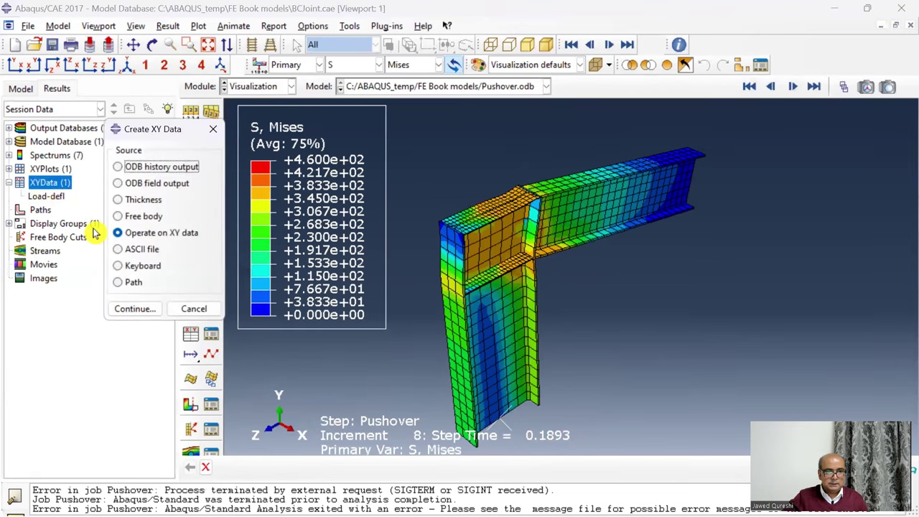
pyautogui.click(118, 184)
pyautogui.click(134, 312)
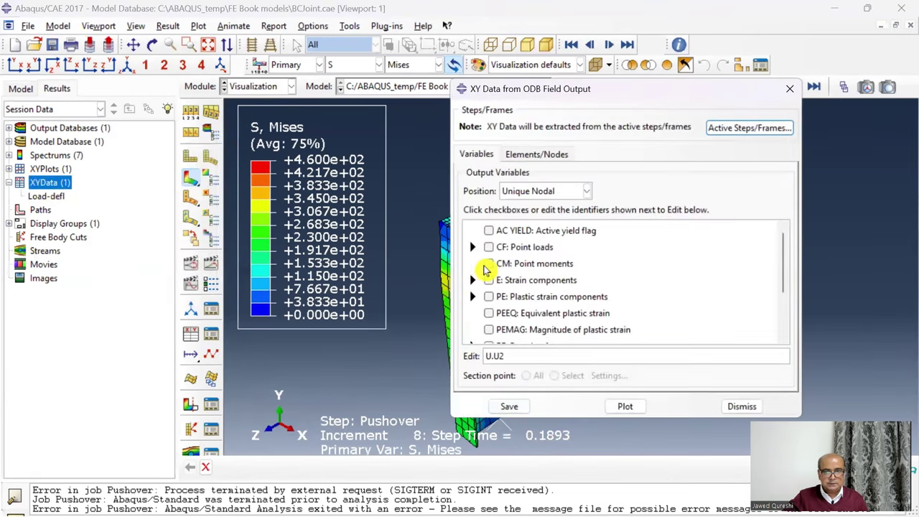
pyautogui.scroll(-3, 489, 287)
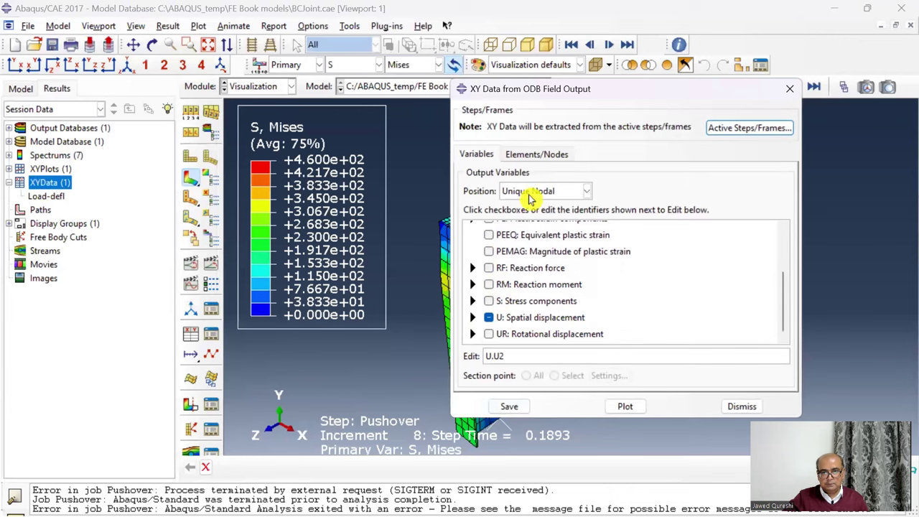
pyautogui.click(539, 156)
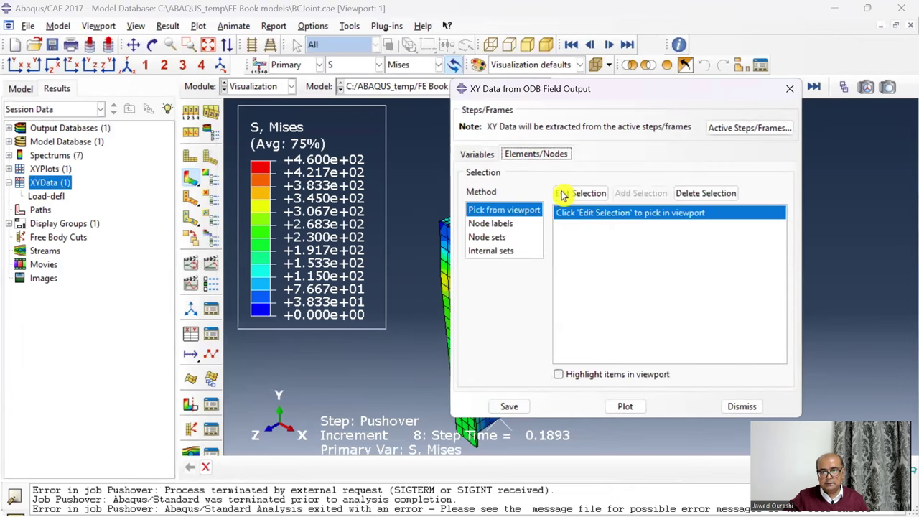
pyautogui.click(495, 236)
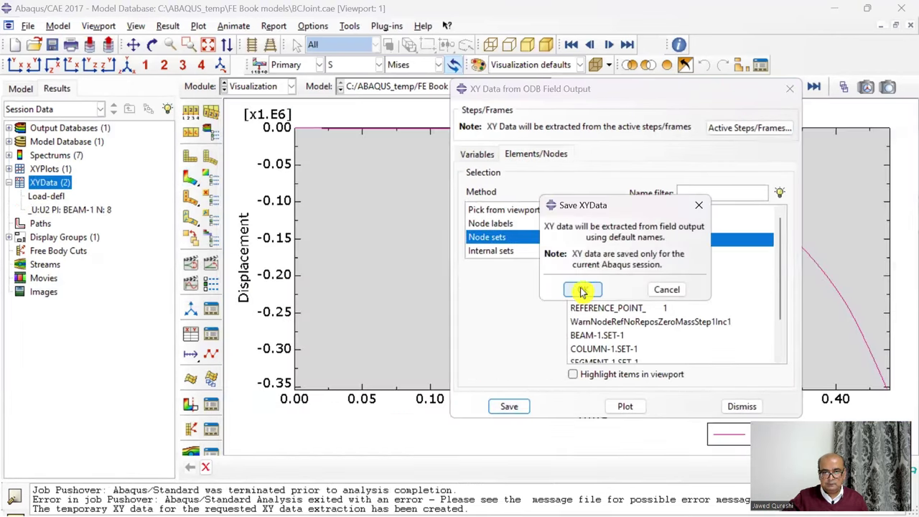
pyautogui.click(580, 290)
# - Extract the RF2 reaction force at the BASE_REF node set instead of U2, plot it and save the XY data
pyautogui.click(488, 160)
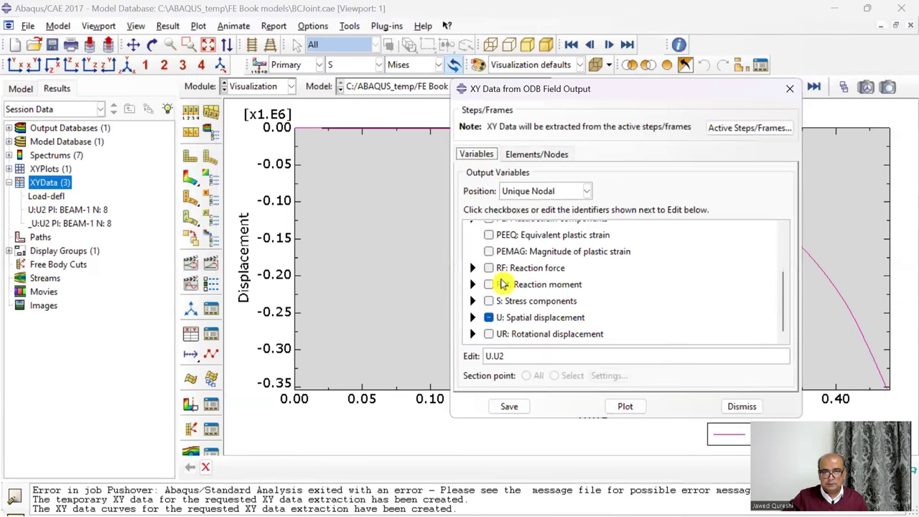
pyautogui.click(488, 317)
pyautogui.click(473, 268)
pyautogui.click(512, 311)
pyautogui.click(531, 152)
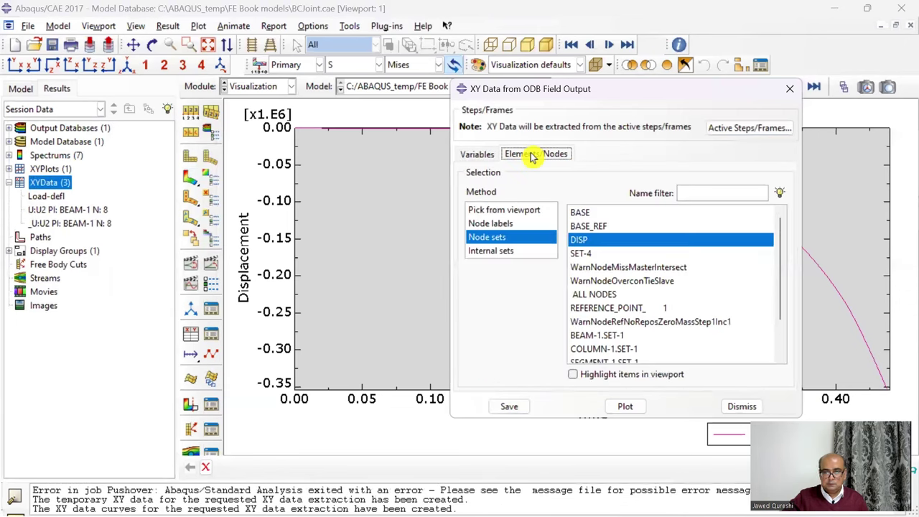
pyautogui.click(596, 227)
pyautogui.click(622, 408)
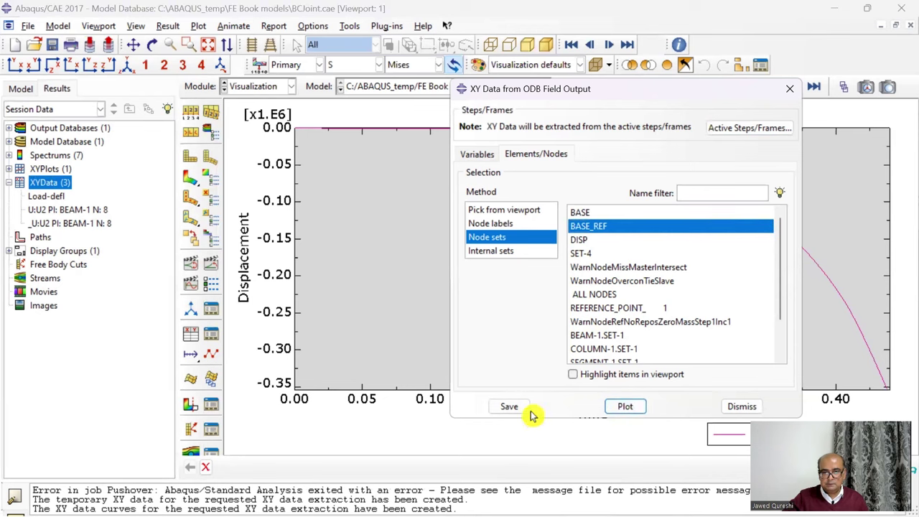
pyautogui.click(509, 407)
pyautogui.click(586, 288)
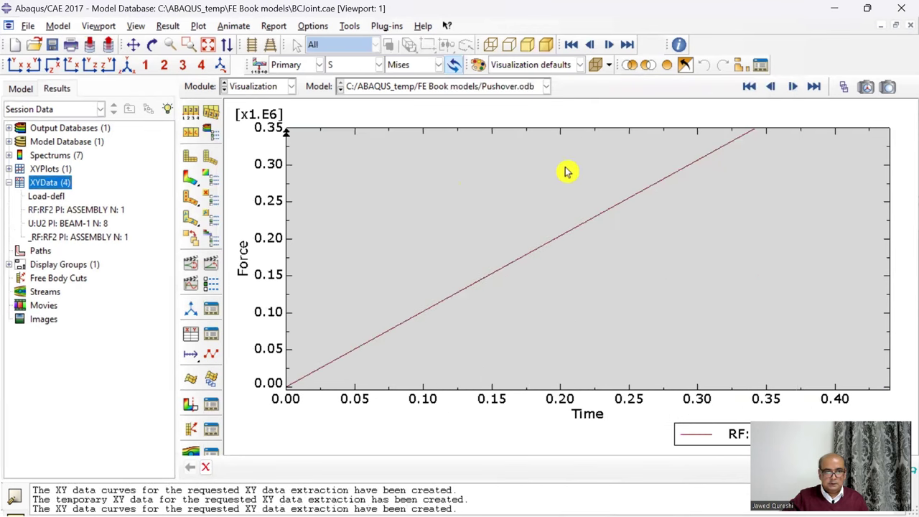
# - Build an XY data expression that combines the U2 displacement of BEAM-1 node 8 multiplied by -1 with the RF2 reaction force
pyautogui.doubleClick(70, 184)
pyautogui.doubleClick(278, 301)
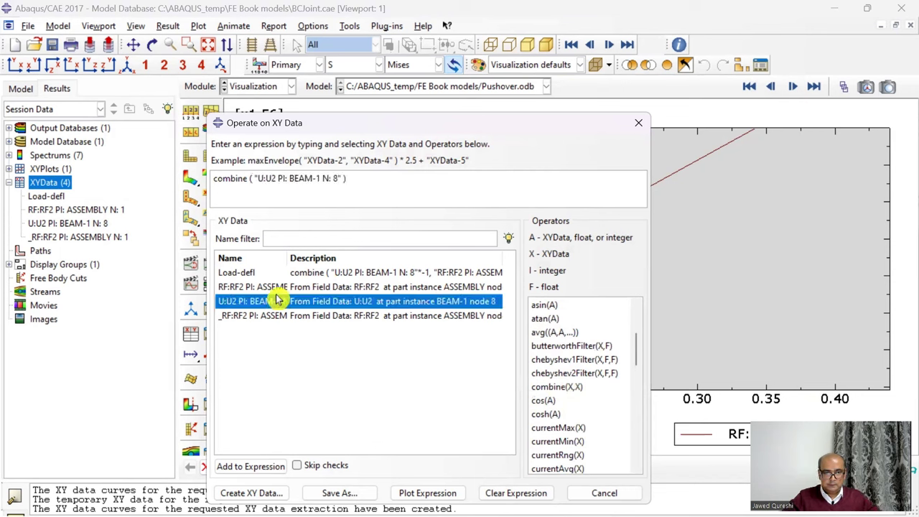
pyautogui.doubleClick(278, 288)
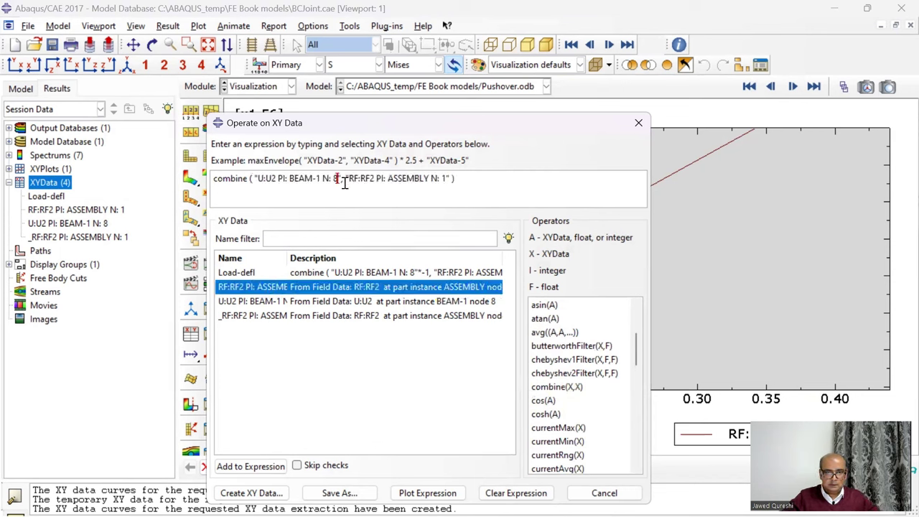
pyautogui.write('*-')
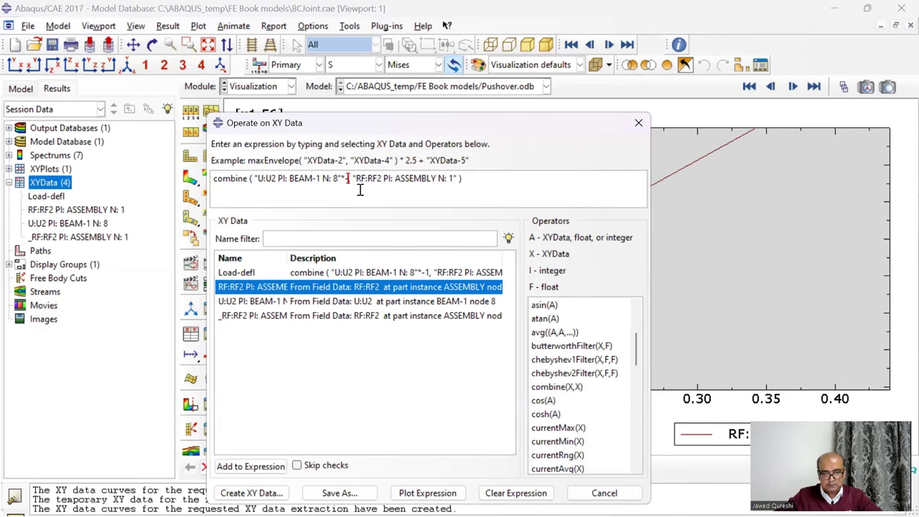
pyautogui.write('1')
# - Save the combined curve as Load-disp2 and finish the XY data operation
pyautogui.click(339, 493)
pyautogui.write('Load-')
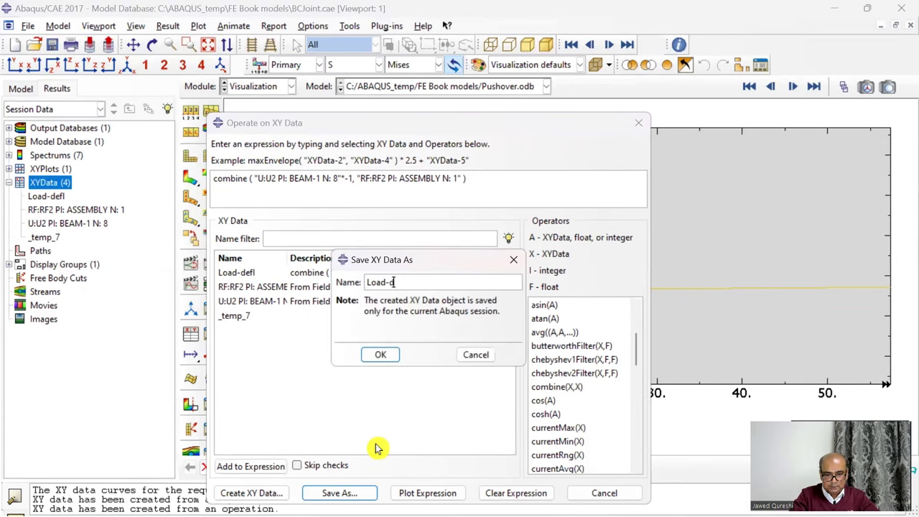
pyautogui.write('disp2')
pyautogui.press('Return')
pyautogui.click(638, 123)
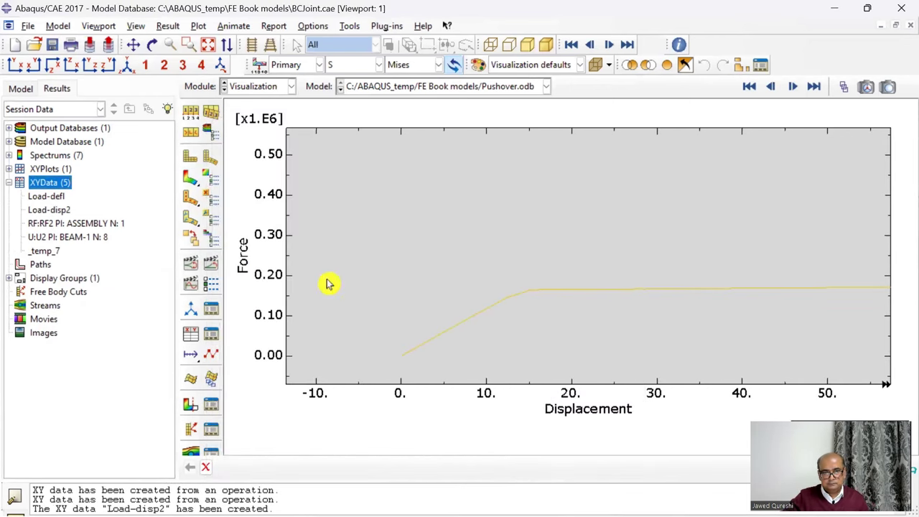
# - Examine the displacement and force values in the Load-disp2 data table, leaving them unedited
pyautogui.doubleClick(57, 210)
pyautogui.scroll(-1, 179, 287)
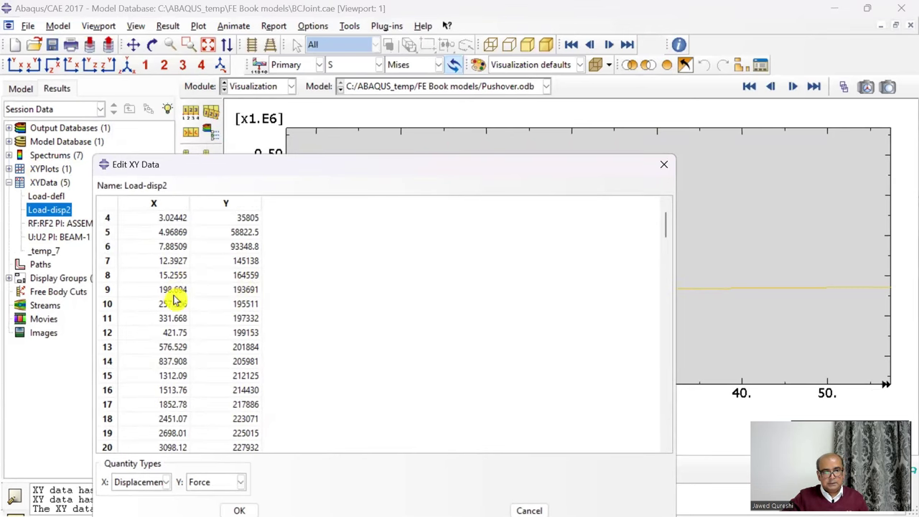
pyautogui.click(664, 171)
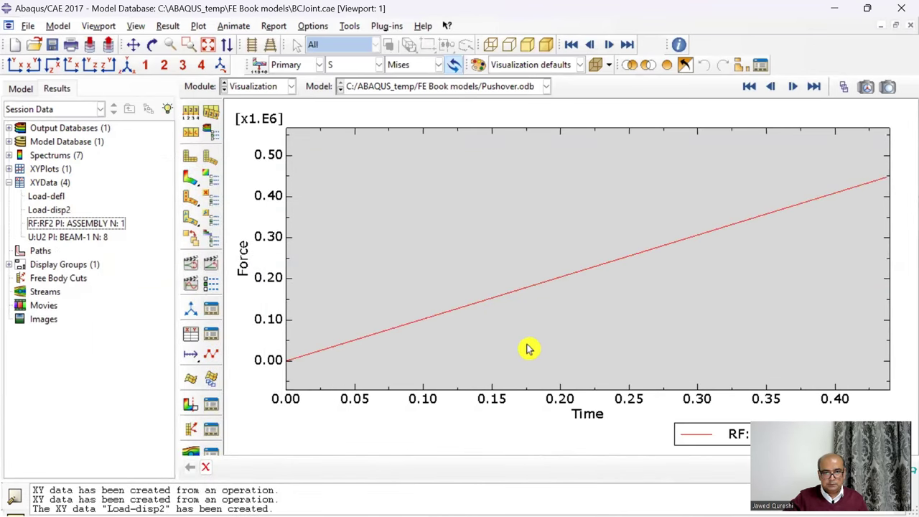
# - Plot the Mises stress contours on the deformed joint again and step through the Pushover frames beyond increment 8
pyautogui.click(766, 86)
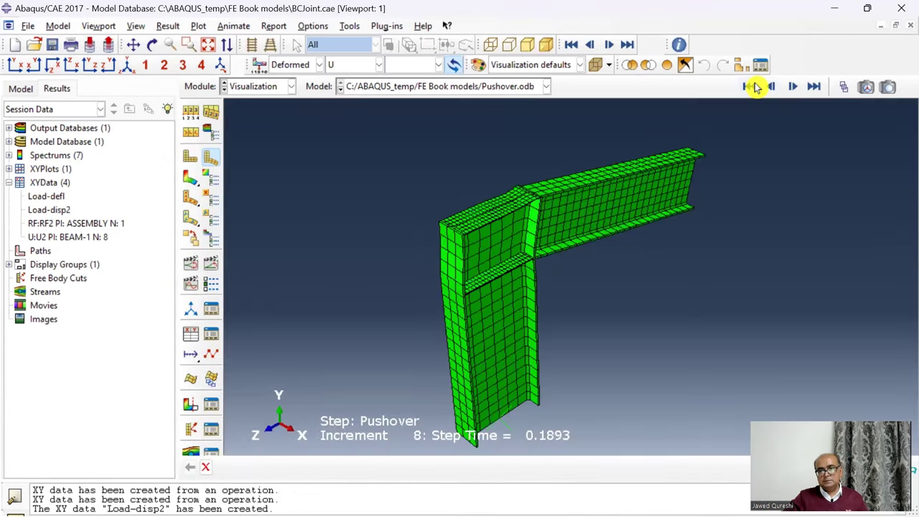
pyautogui.click(198, 184)
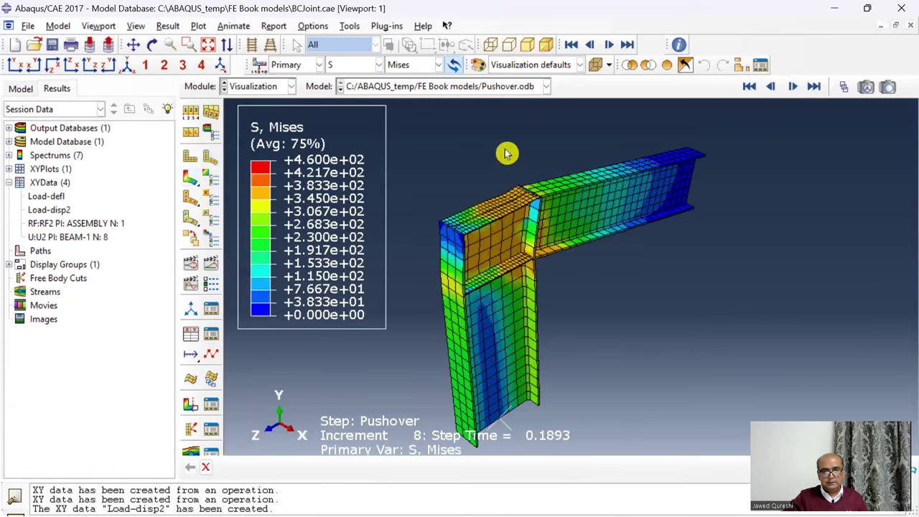
pyautogui.click(791, 89)
pyautogui.click(791, 89)
pyautogui.click(791, 89)
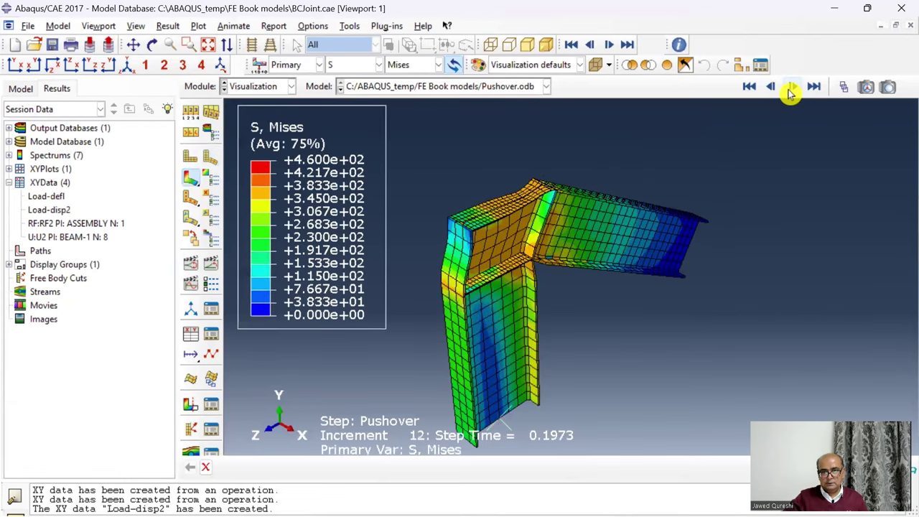
pyautogui.click(791, 89)
pyautogui.click(792, 89)
pyautogui.moveTo(491, 500)
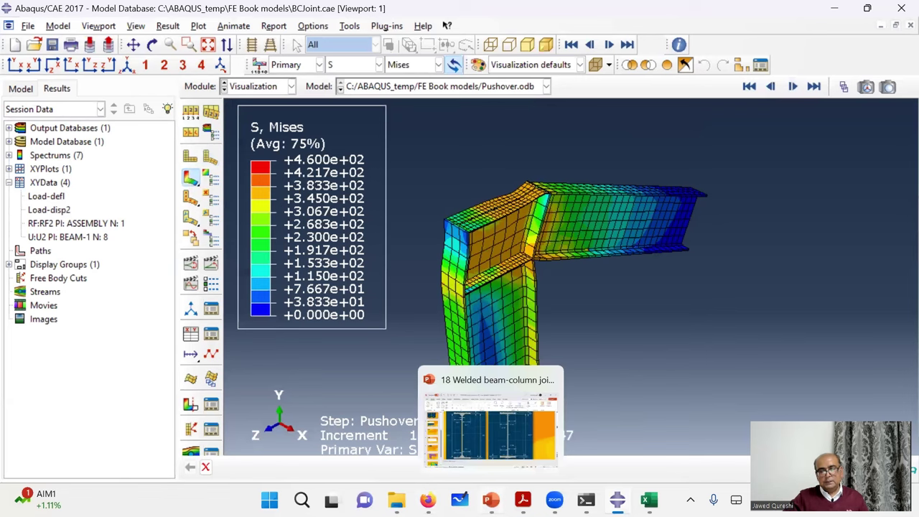